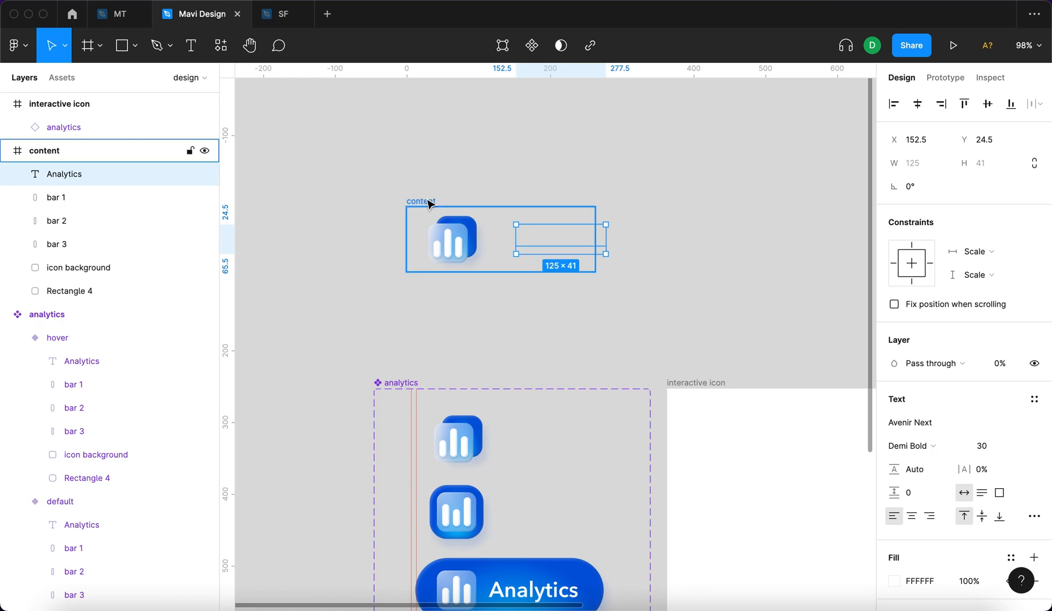
Change the solid fill of the back rectangle in the content frame's icon to crimson DC004F.
click(434, 319)
scroll(435, 320, down, 1)
scroll(436, 319, right, 1)
scroll(436, 320, down, 1)
scroll(435, 319, right, 1)
click(389, 151)
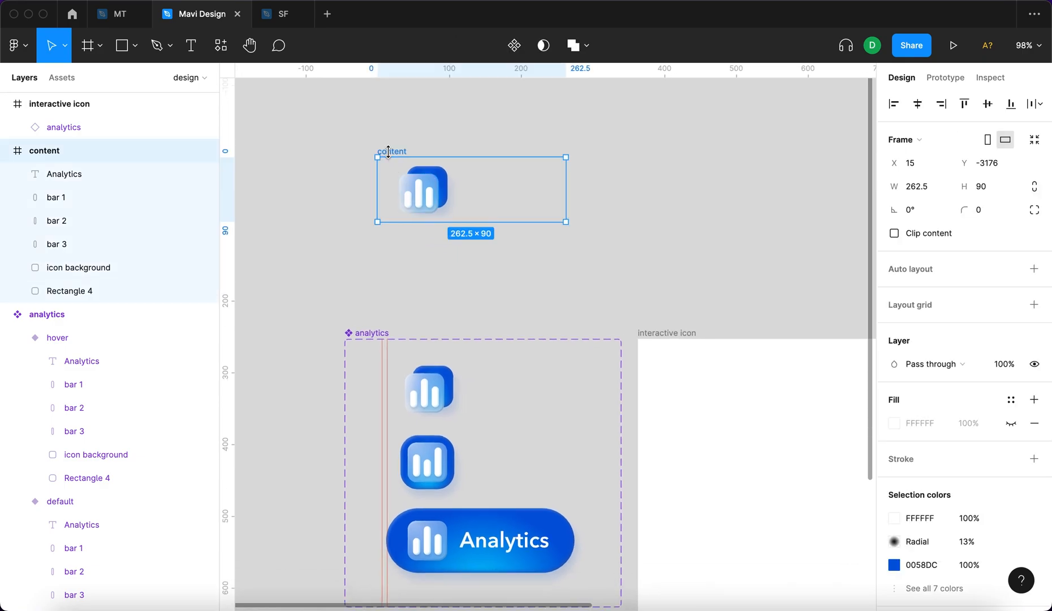
click(489, 290)
scroll(432, 176, up, 5)
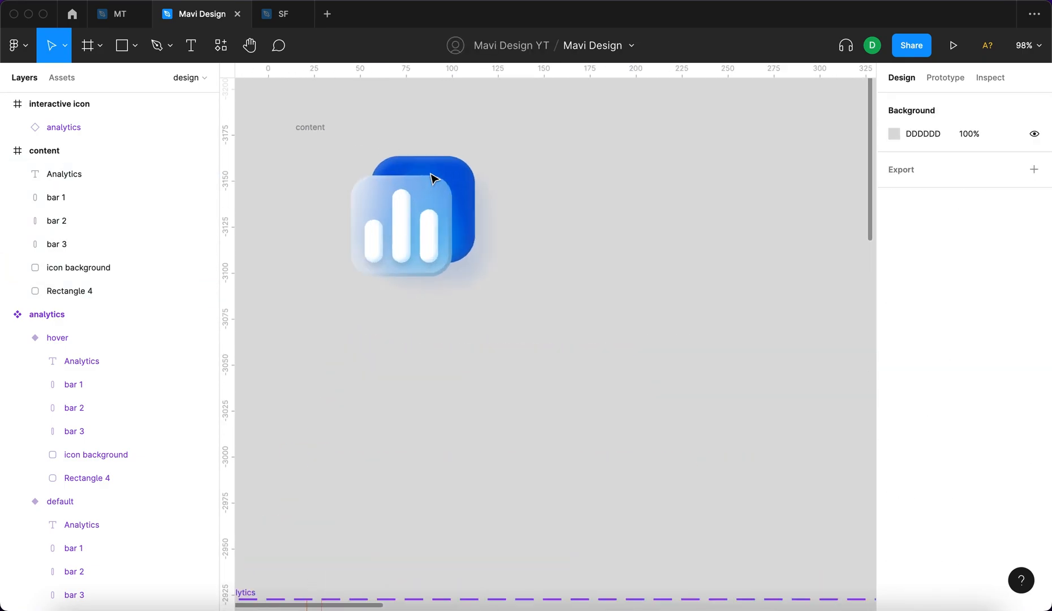
click(473, 185)
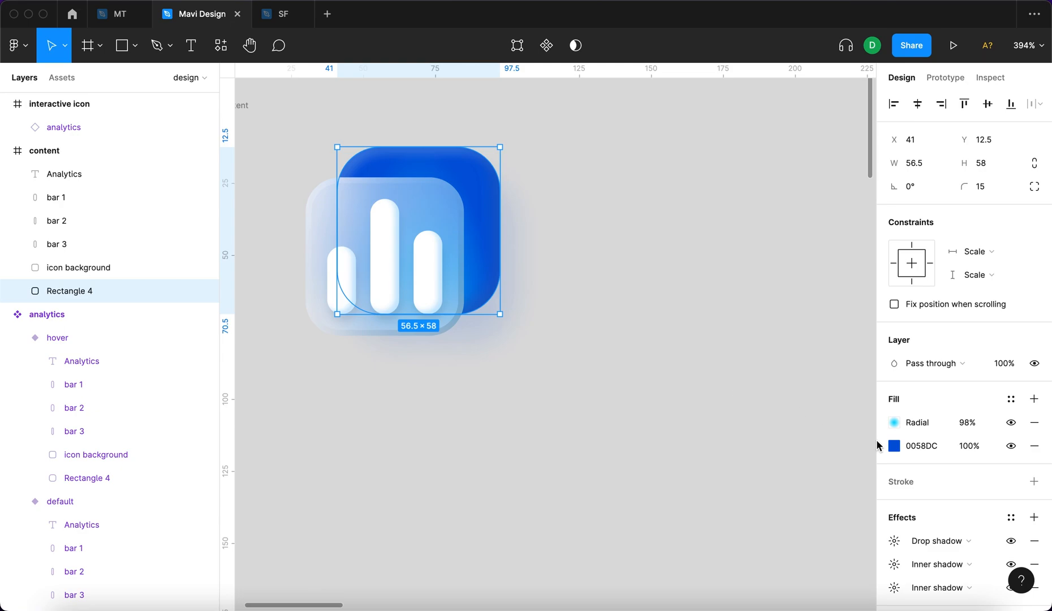
click(894, 445)
drag(833, 440, 855, 438)
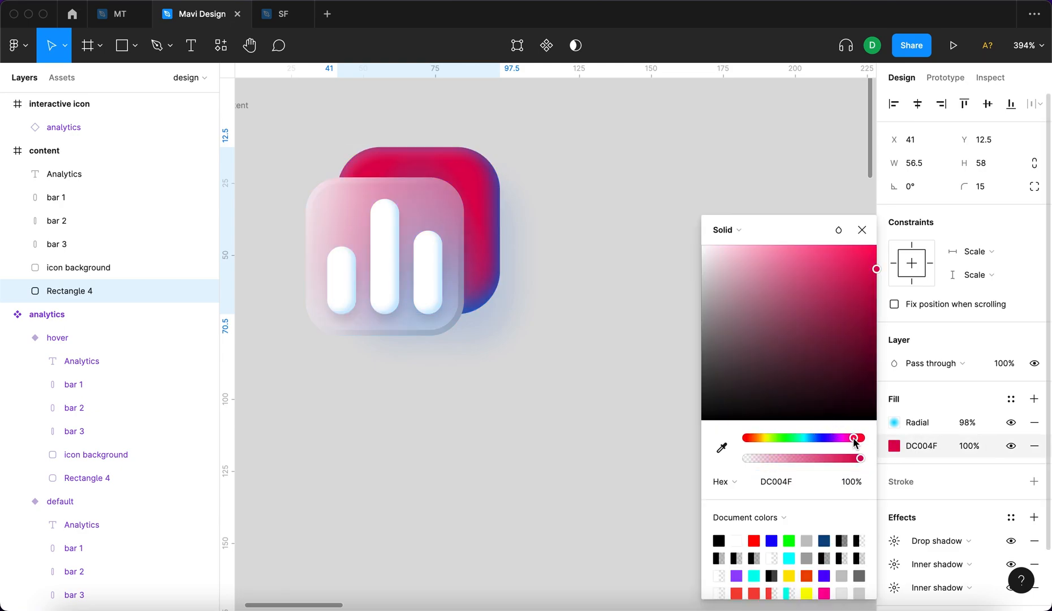
Recolour the back rectangle's radial gradient stops from purple to magenta, using FA00FF for the transparent stop.
click(894, 422)
click(725, 213)
drag(821, 440, 847, 443)
click(857, 207)
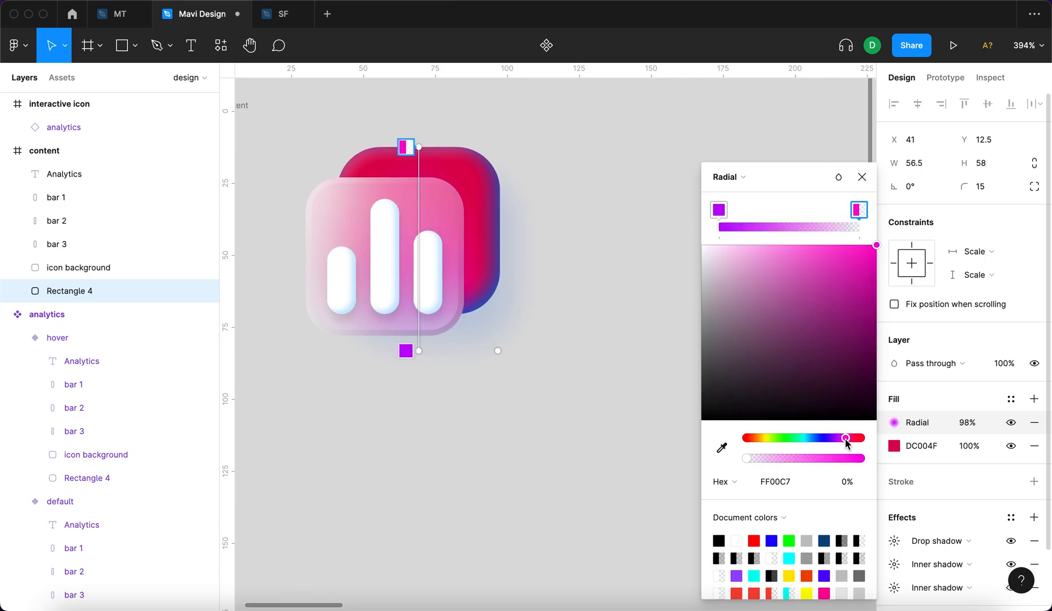
click(862, 180)
Recolour the back rectangle's first inner shadow from blue to a dark red.
click(489, 216)
scroll(963, 552, down, 3)
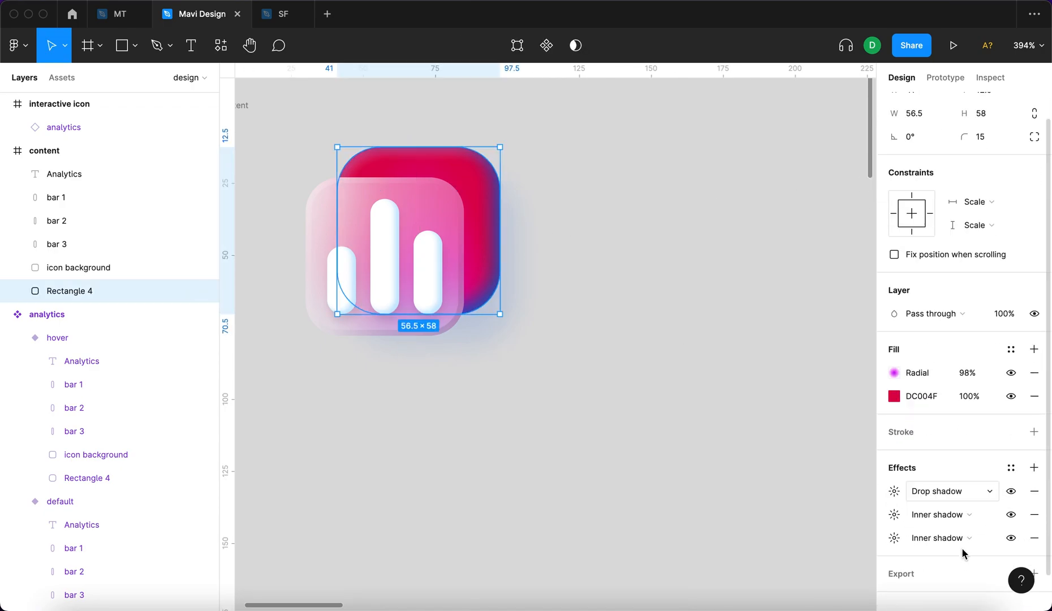
click(901, 496)
click(718, 580)
click(678, 438)
drag(682, 340, 699, 345)
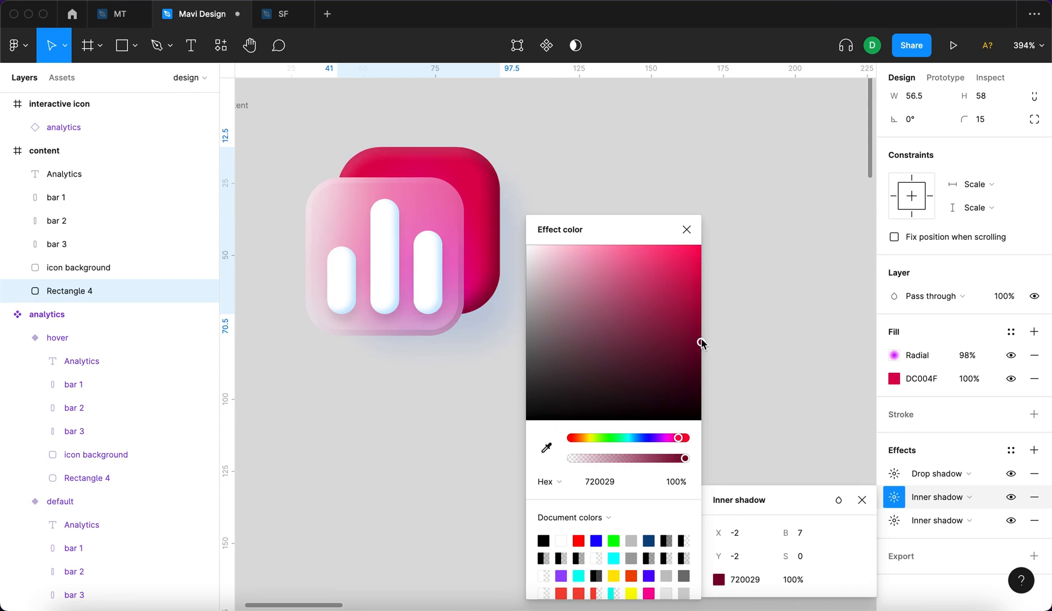
click(576, 439)
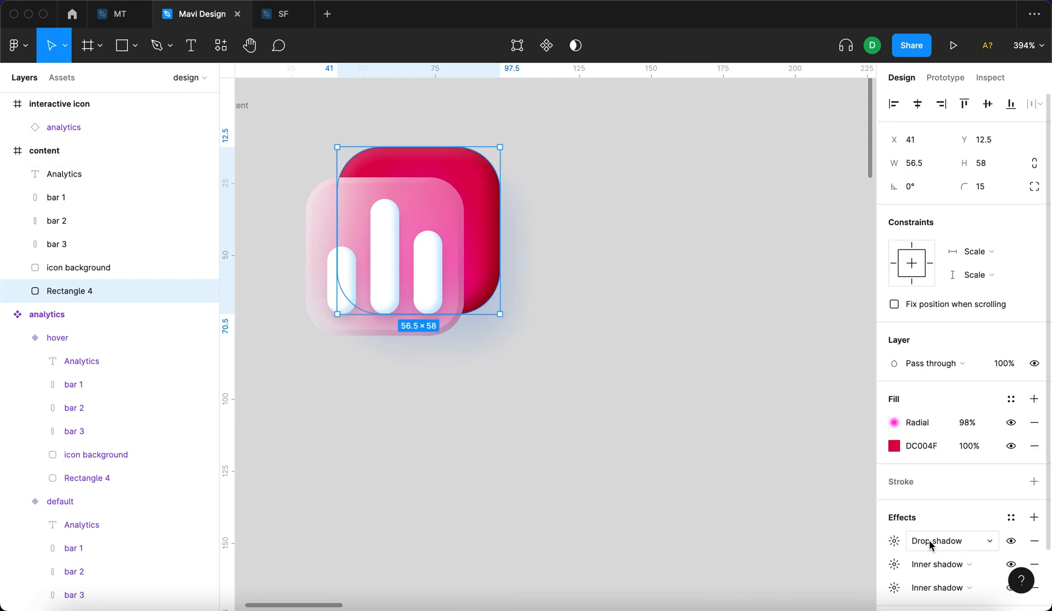
Shift the back rectangle's drop shadow colour from blue to a purple-magenta hue.
scroll(931, 544, down, 3)
click(898, 495)
click(718, 573)
click(652, 439)
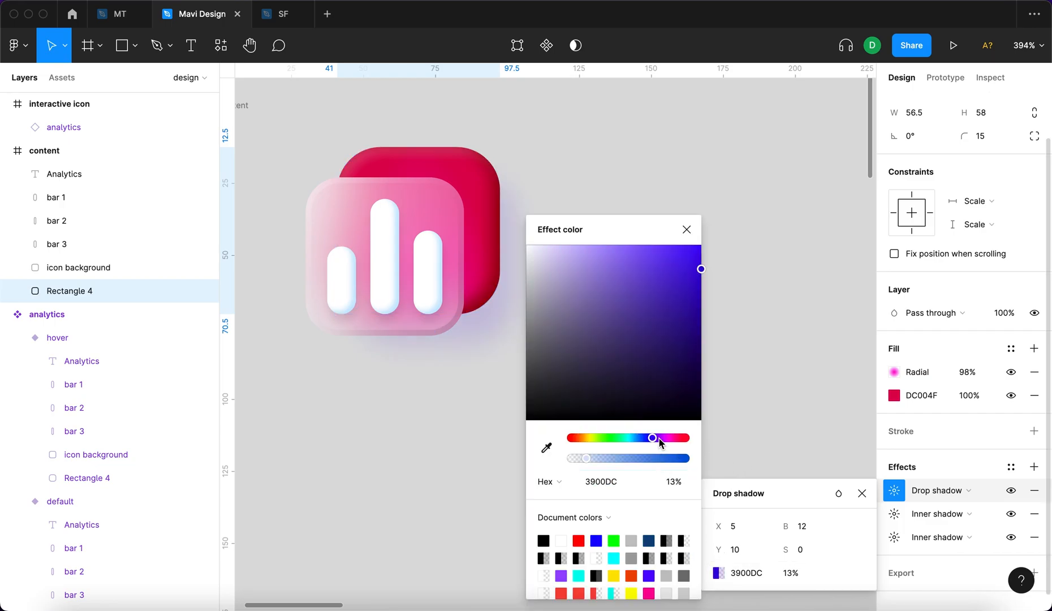
drag(659, 439, 671, 438)
click(688, 234)
Recolour the inner shadow of all three white bars in the content icon to pink.
click(434, 249)
scroll(433, 249, left, 2)
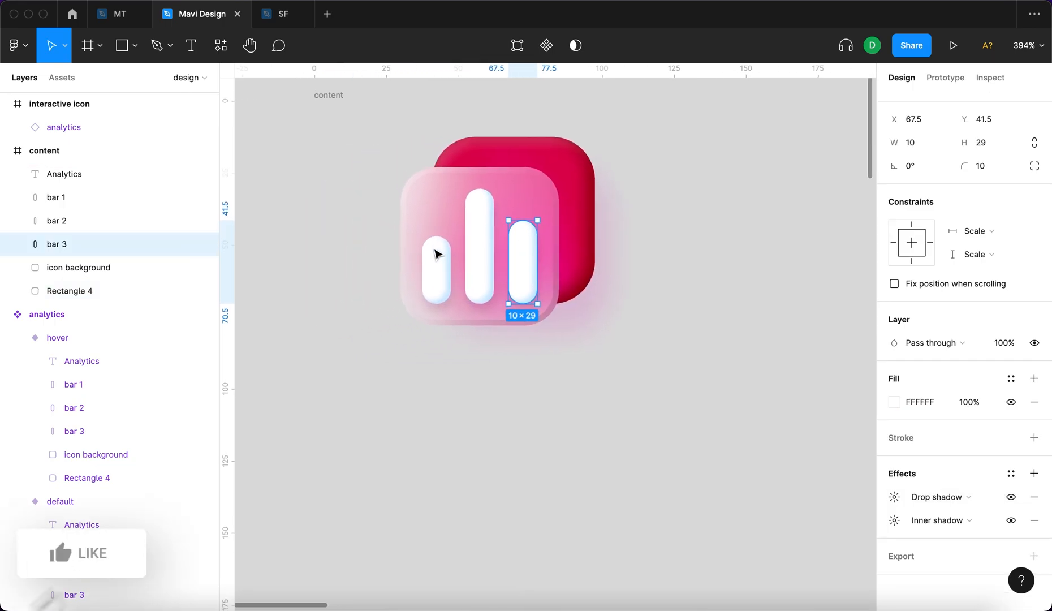
shift+click(484, 241)
shift+click(420, 263)
shift+click(408, 201)
shift+click(424, 274)
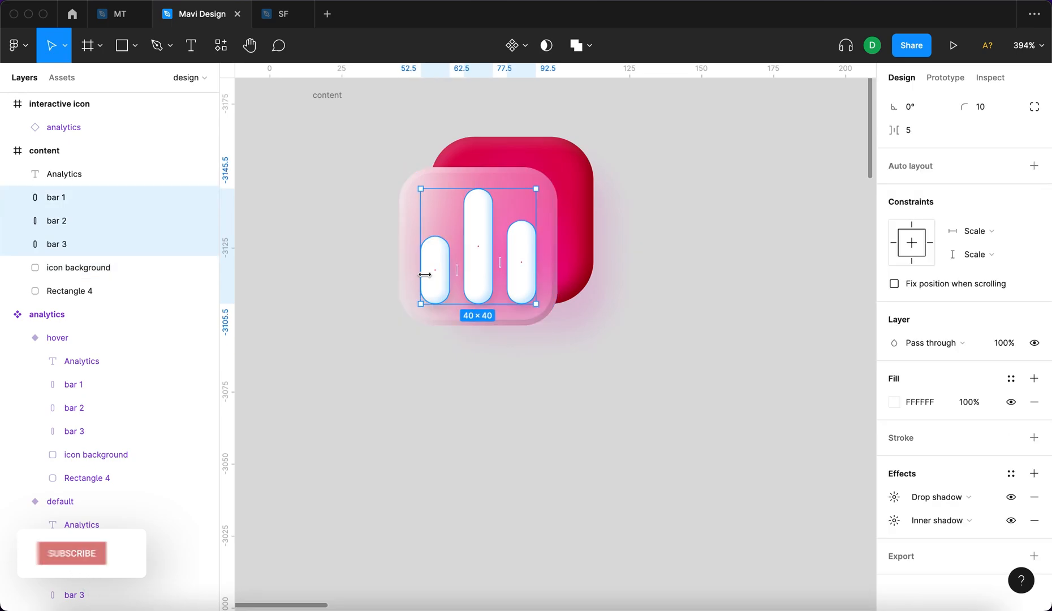
click(894, 520)
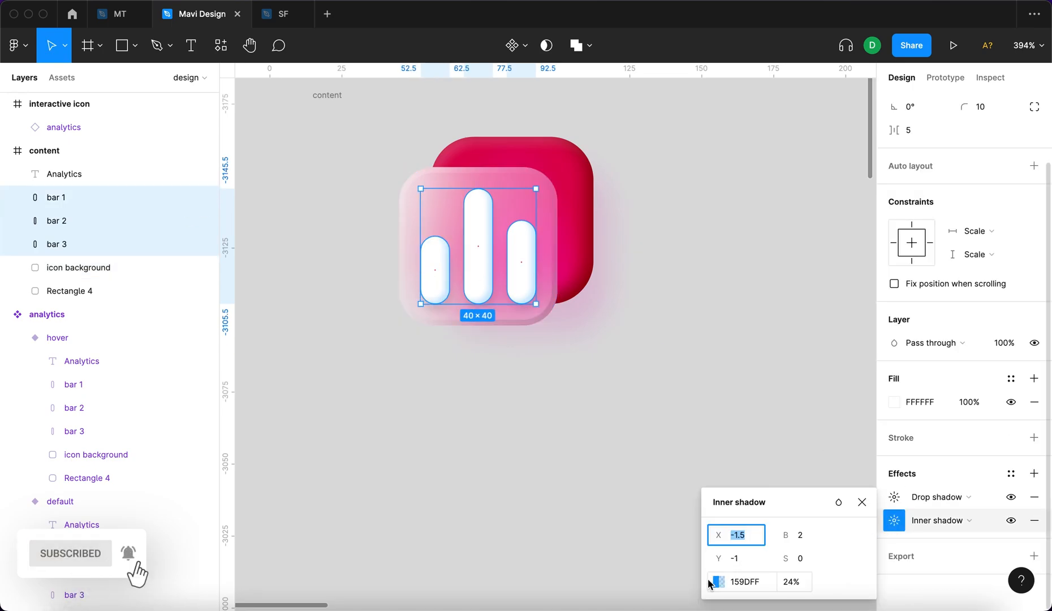
click(713, 581)
drag(676, 439, 674, 442)
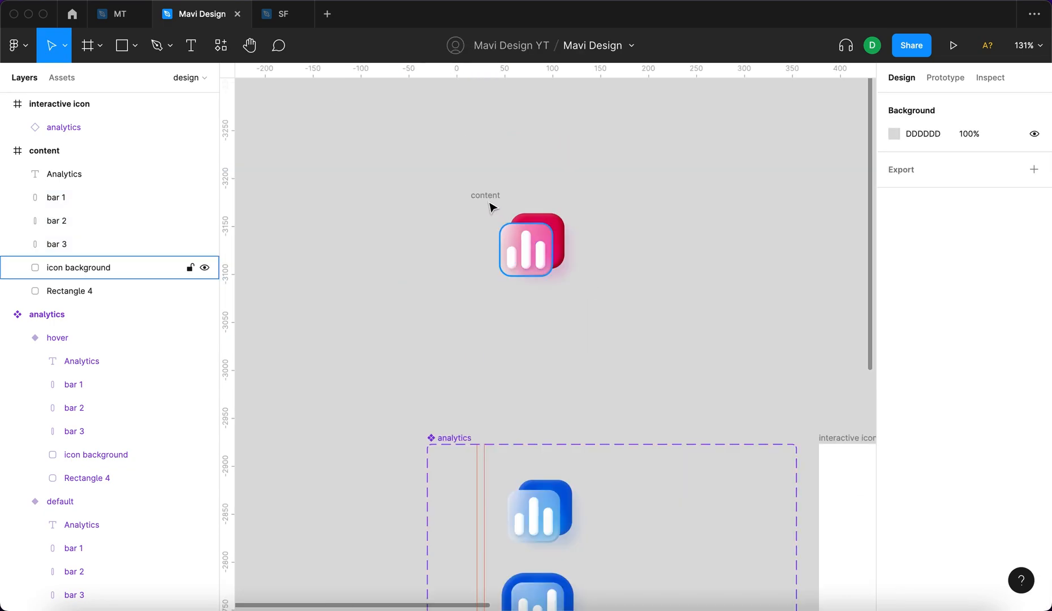
Move the content frame down to X 22, Y -3114, closer to the analytics component.
drag(487, 194, 494, 253)
scroll(479, 350, down, 3)
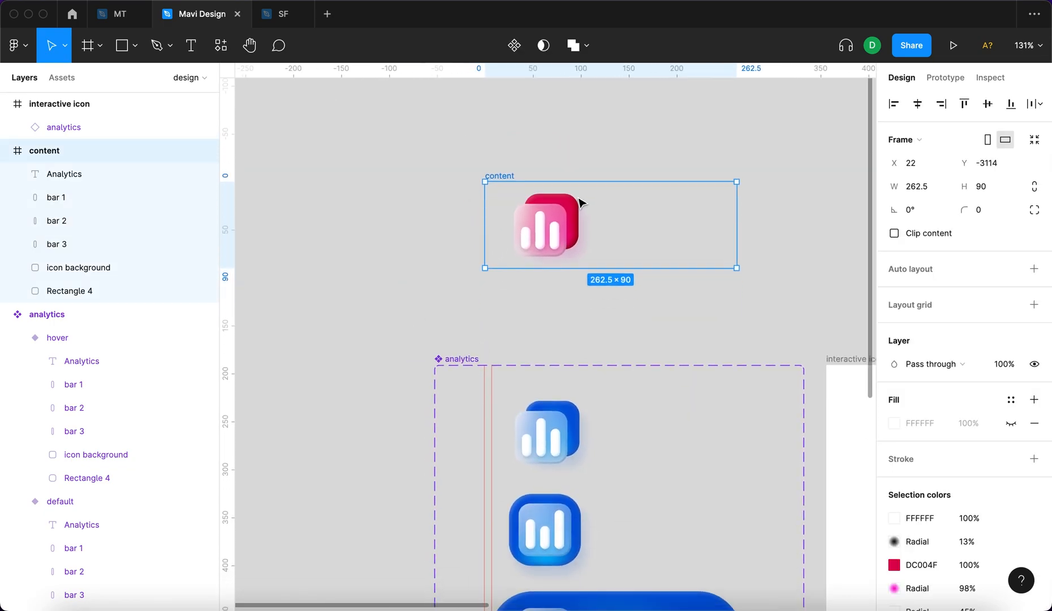
click(369, 328)
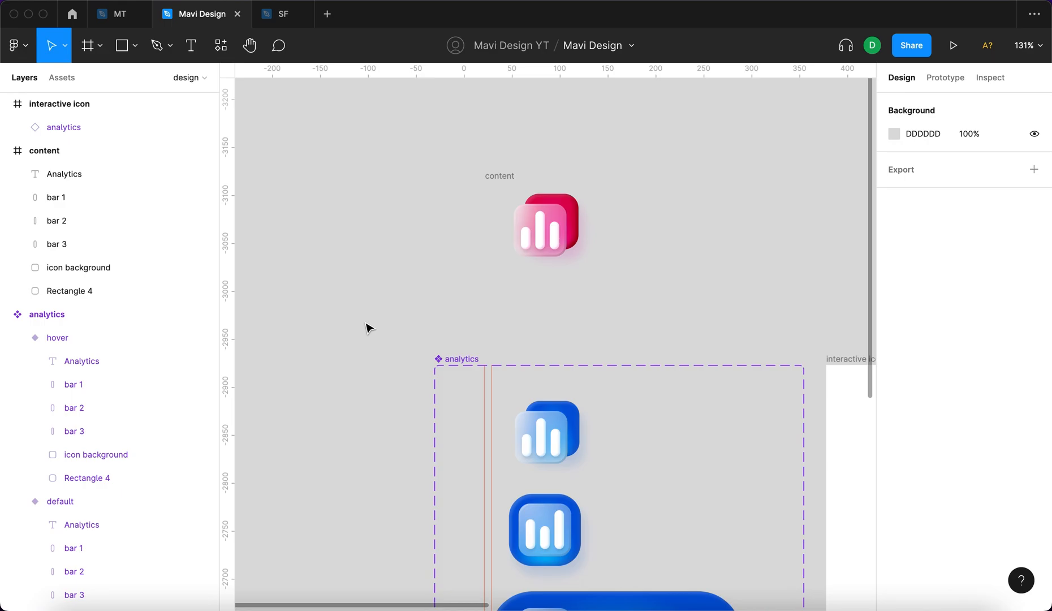
click(501, 175)
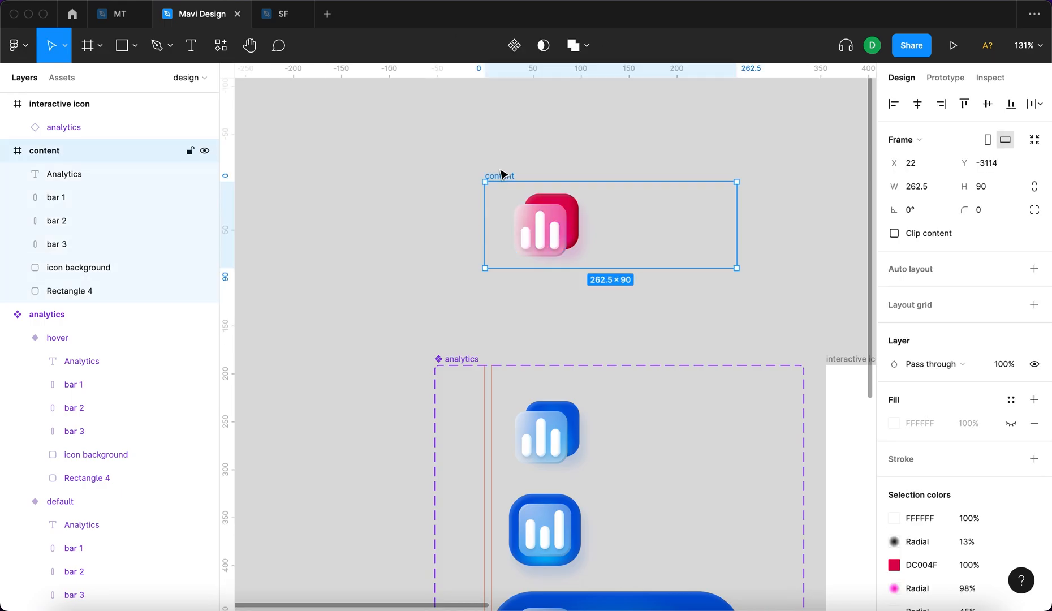
click(601, 209)
Set the back rectangle's solid fill to red DC0035 and review its radial gradient colour.
click(573, 206)
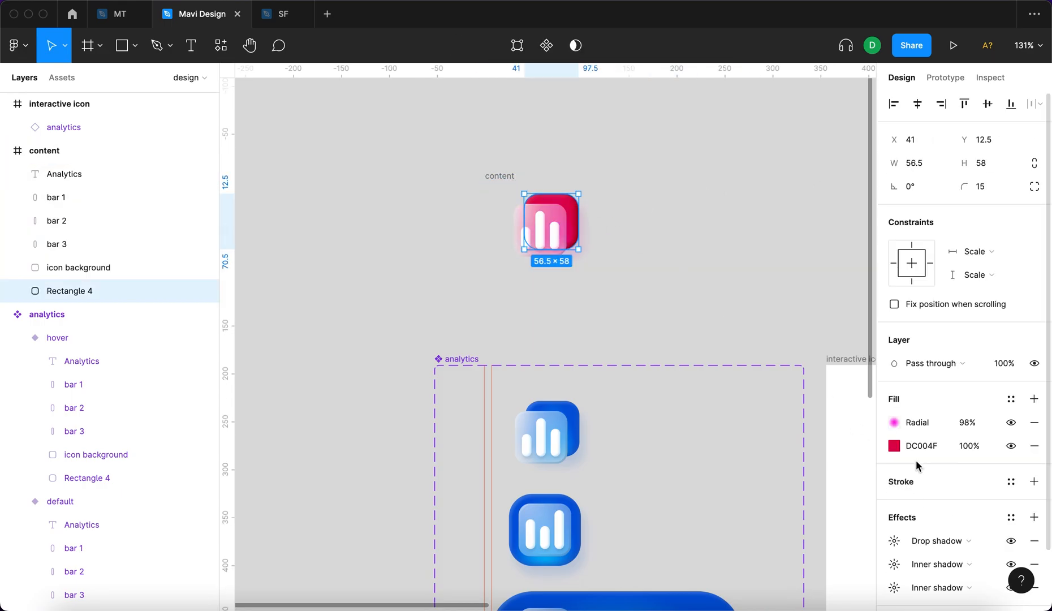
click(894, 446)
drag(857, 437, 858, 441)
click(862, 229)
click(892, 423)
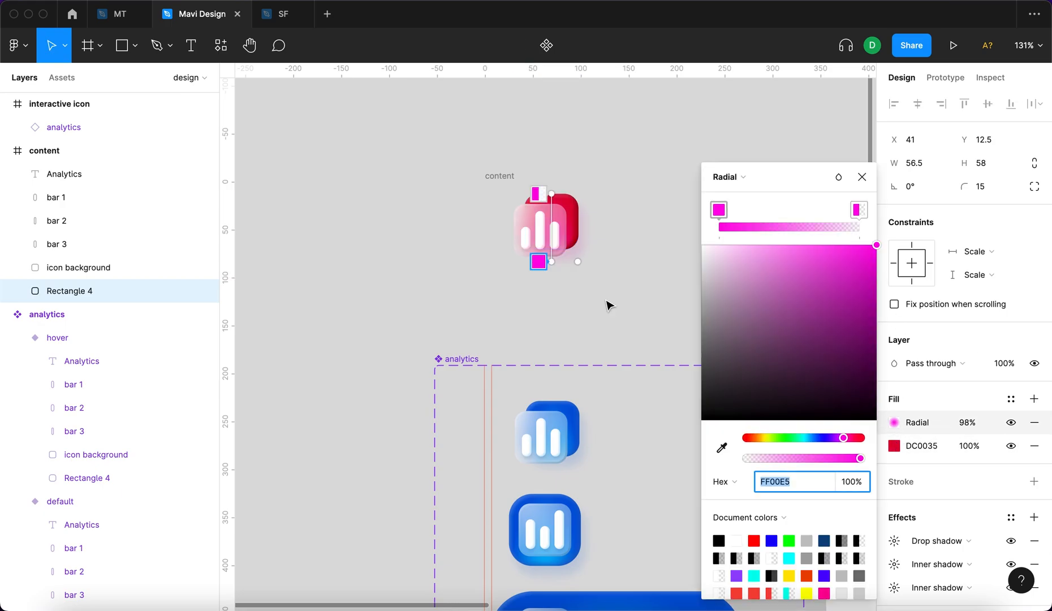
scroll(524, 204, up, 5)
click(662, 341)
scroll(730, 364, down, 6)
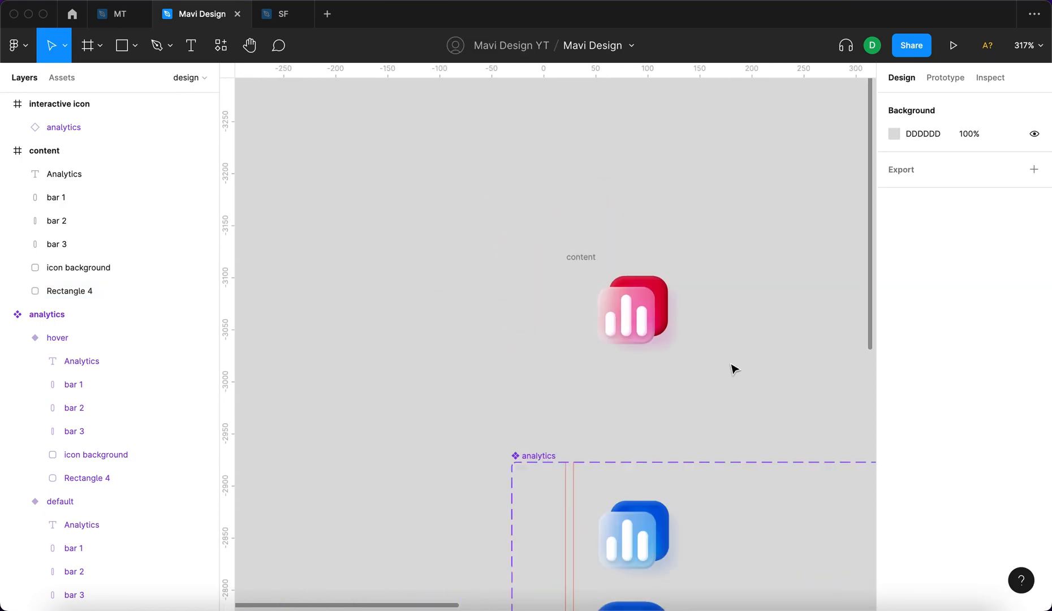
Set the opacity of the hidden Analytics text in the content frame to 100%.
click(663, 261)
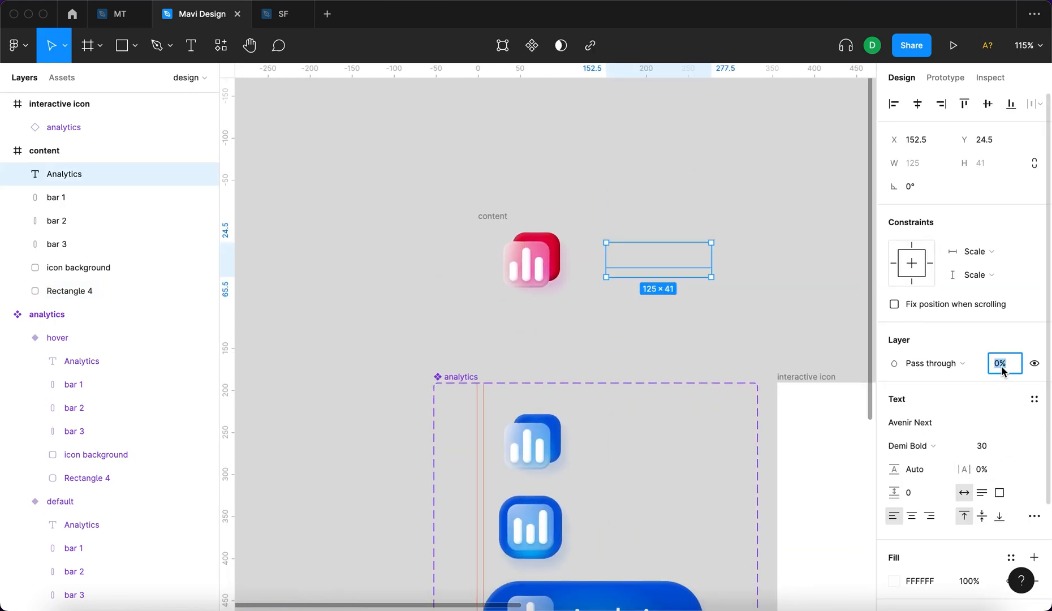
text(10)
key(Return)
text(100)
key(Return)
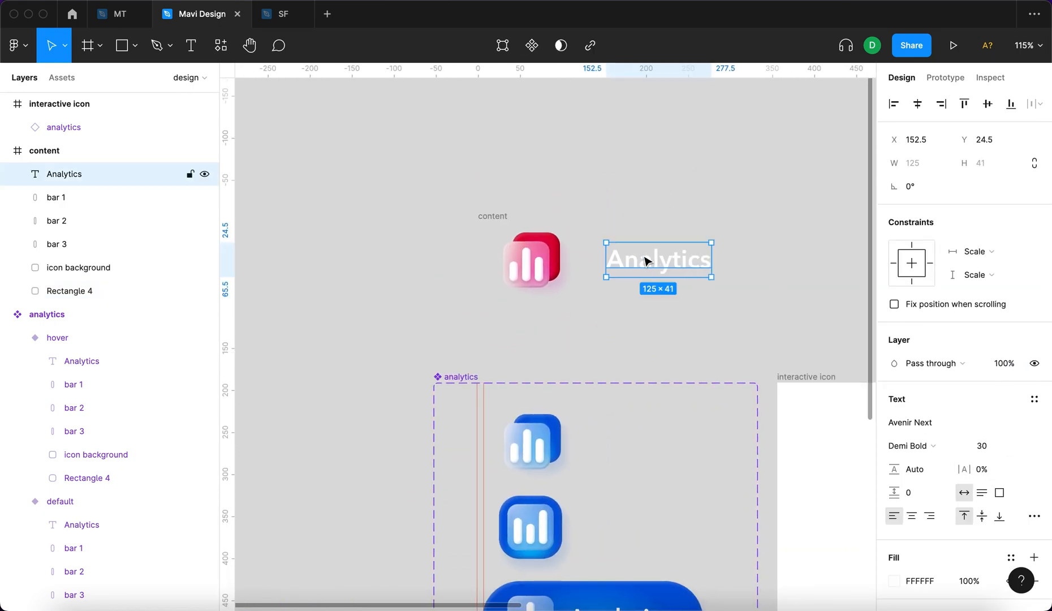
Change the text label in the content frame to "Content".
double_click(644, 255)
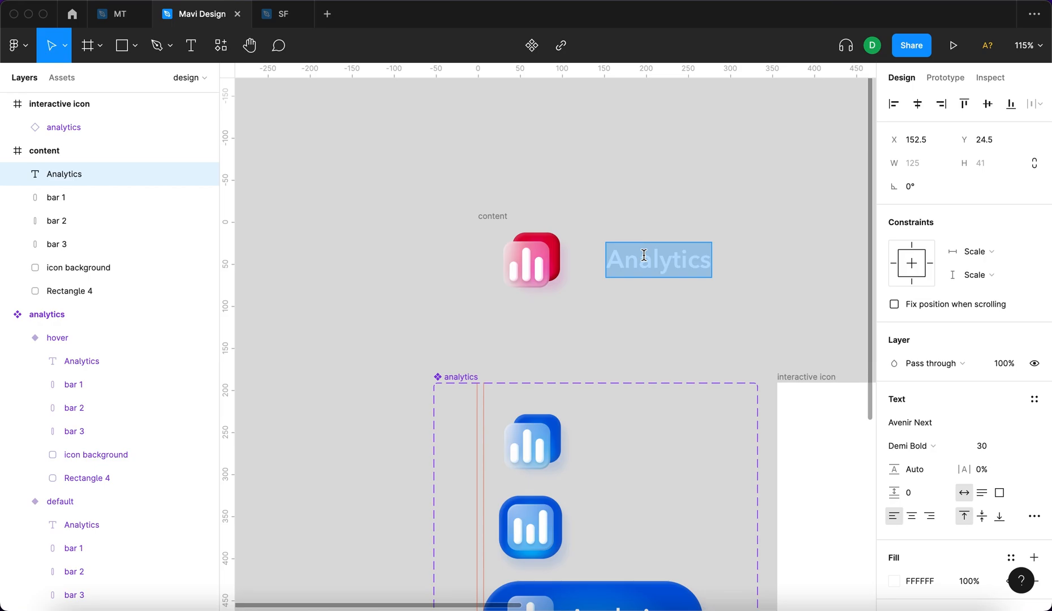
text(Content)
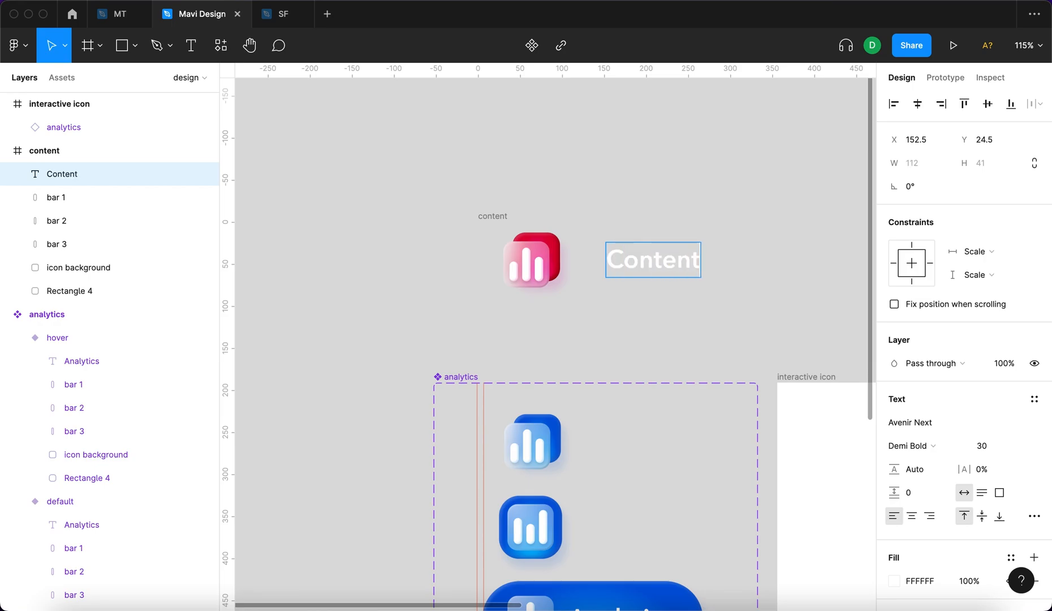
click(622, 321)
Move the content frame to X 20, Y -3077, just above the analytics component.
scroll(622, 321, down, 1)
drag(475, 167, 475, 198)
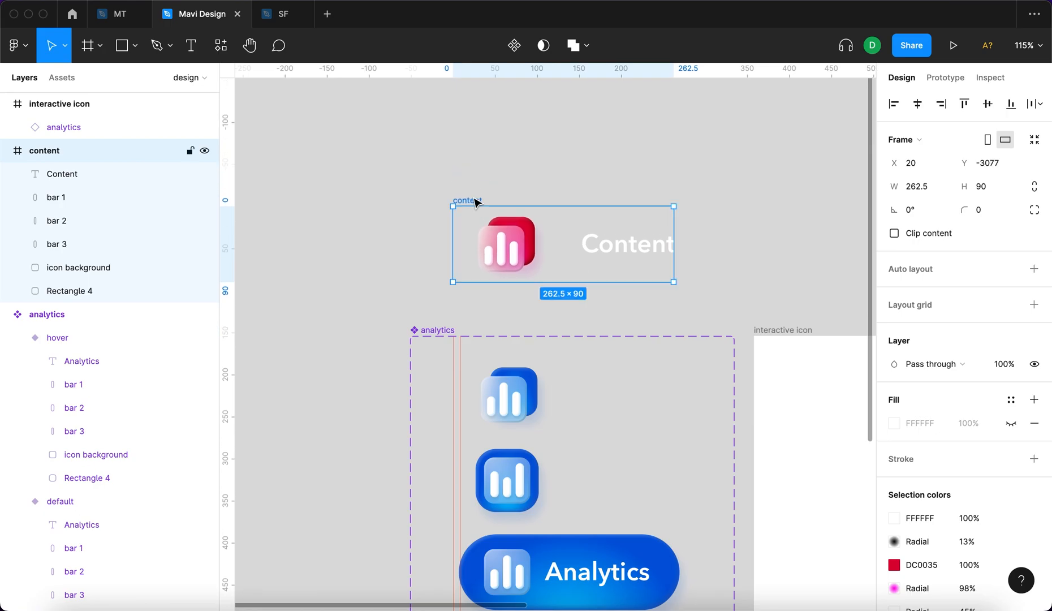
Examine the red icon's glass background layer: its corner radius, radial fill, strokes and background blur, toggling the radial fill to compare.
scroll(511, 399, up, 5)
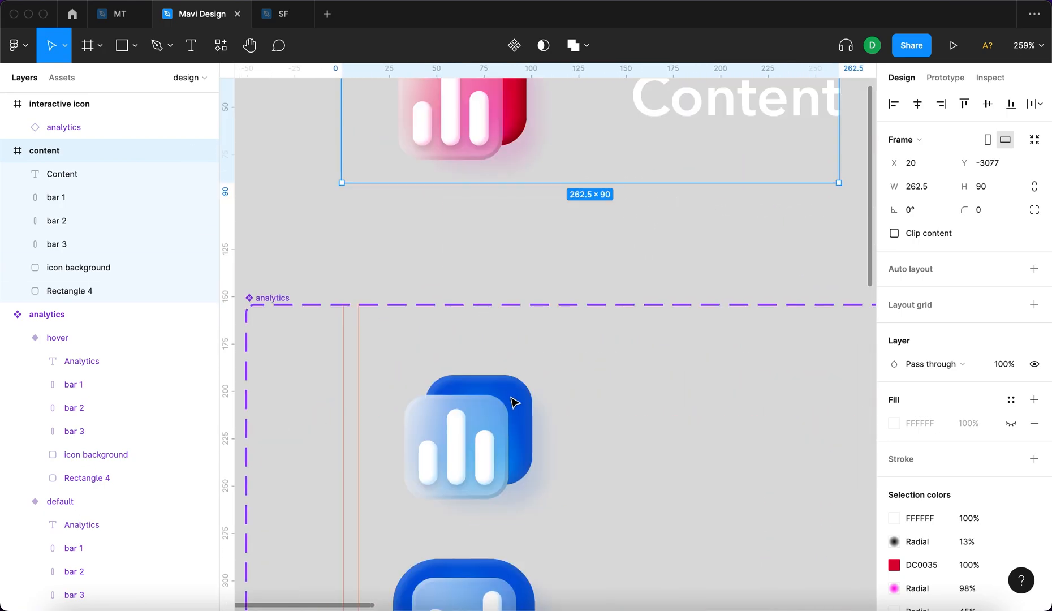
scroll(495, 150, up, 3)
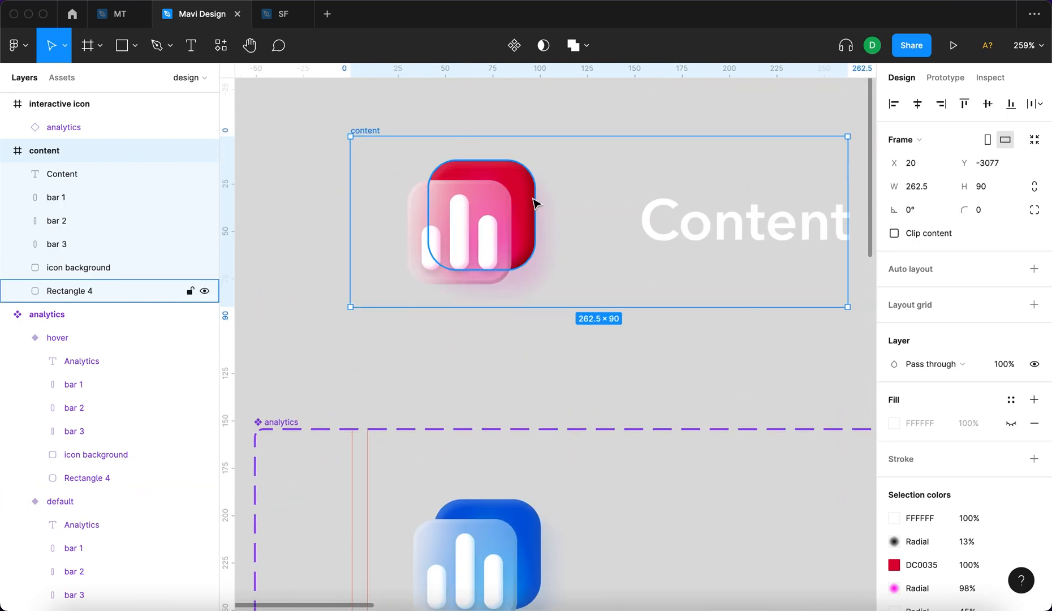
click(518, 219)
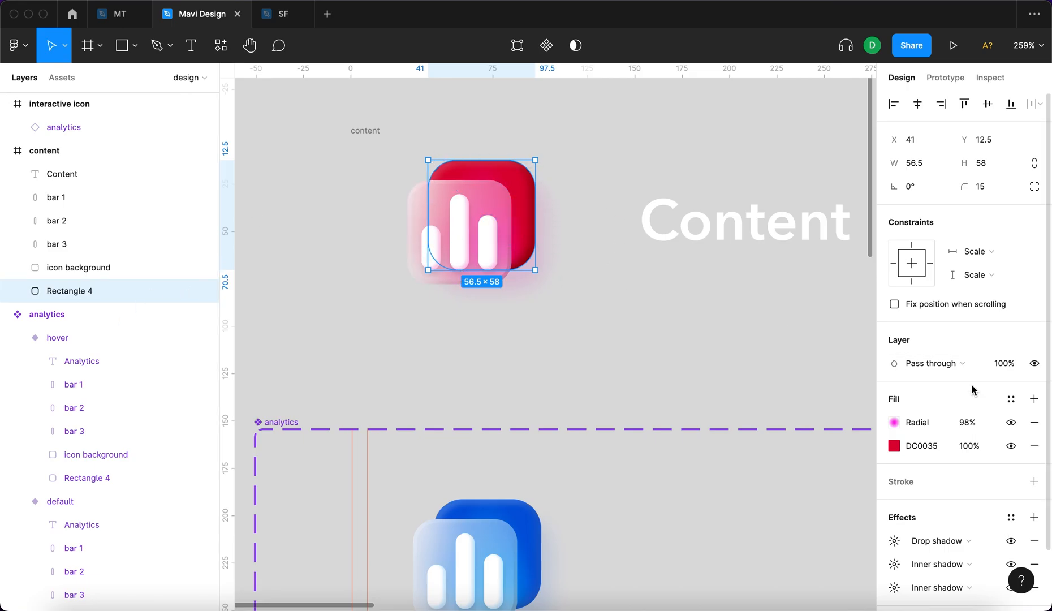
click(494, 197)
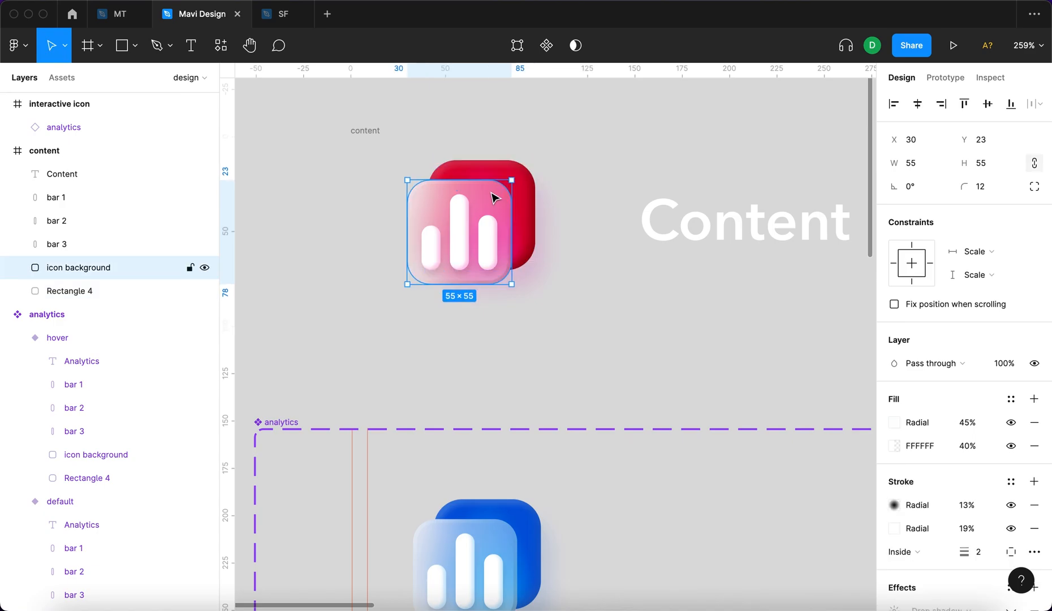
scroll(428, 200, up, 5)
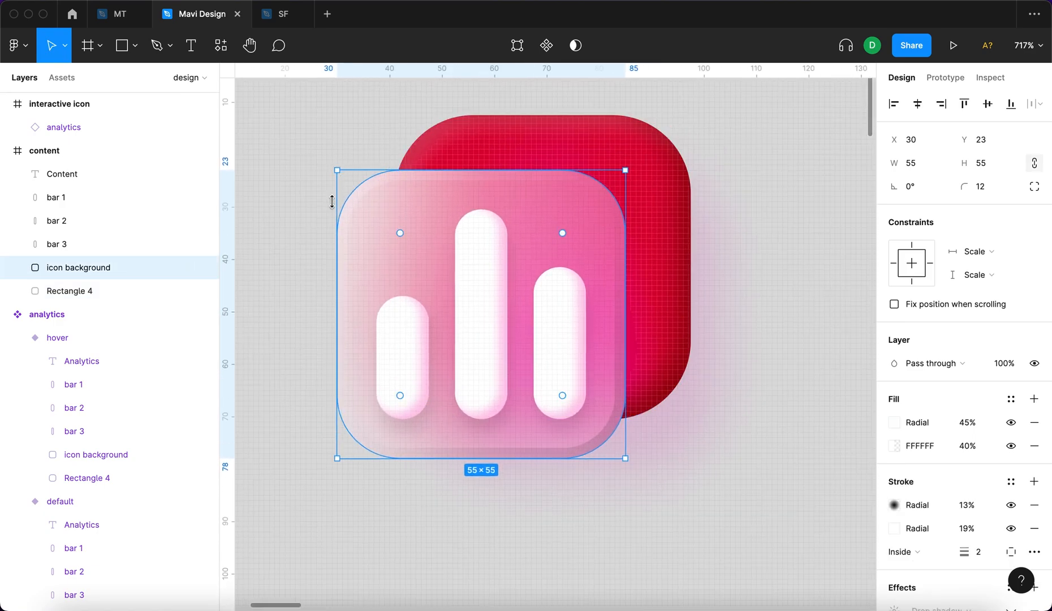
click(990, 187)
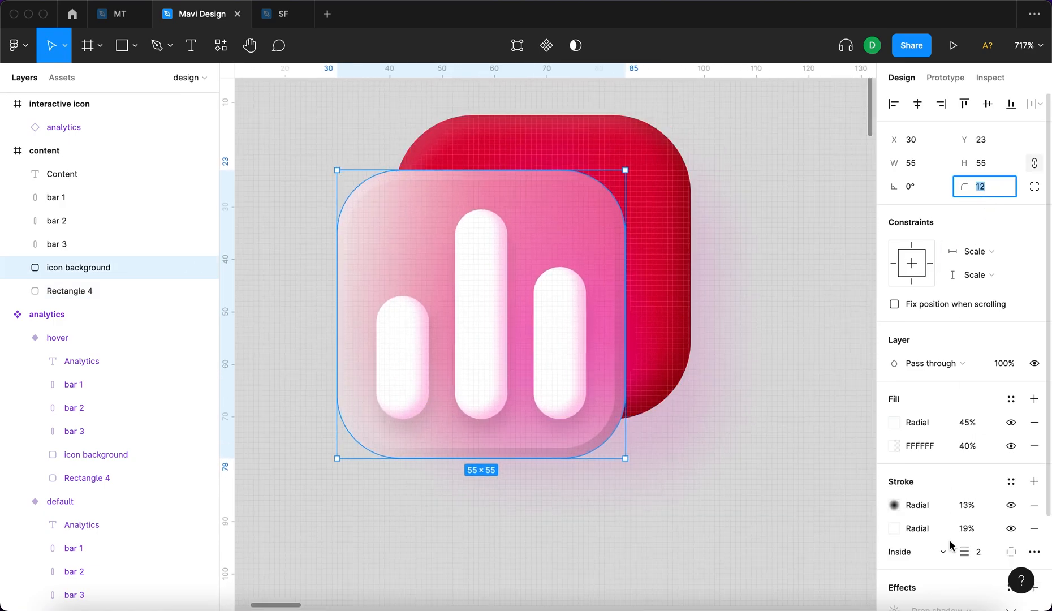
scroll(950, 545, down, 2)
click(1010, 375)
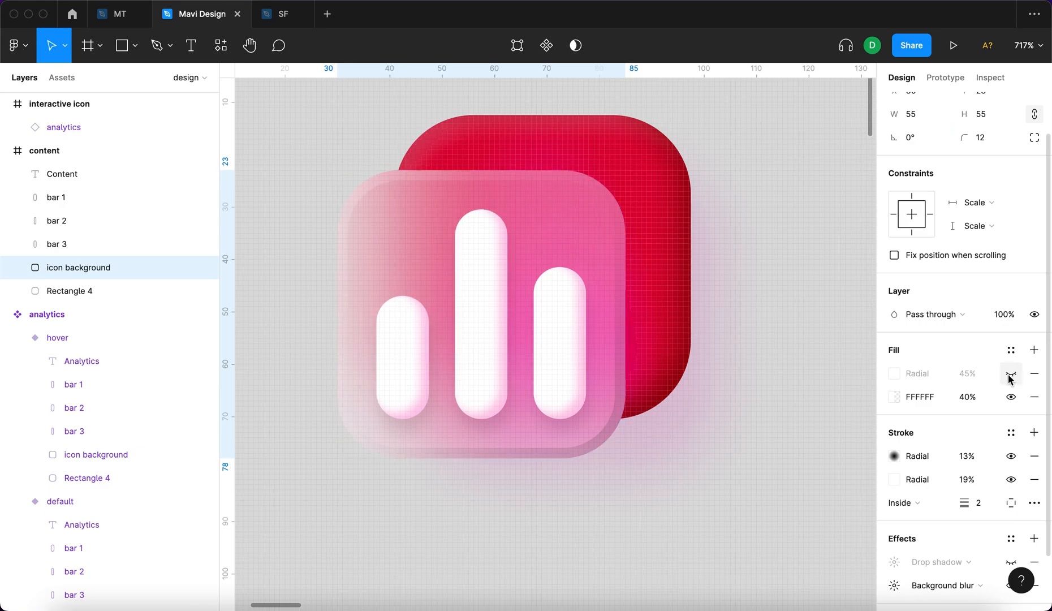
click(1011, 374)
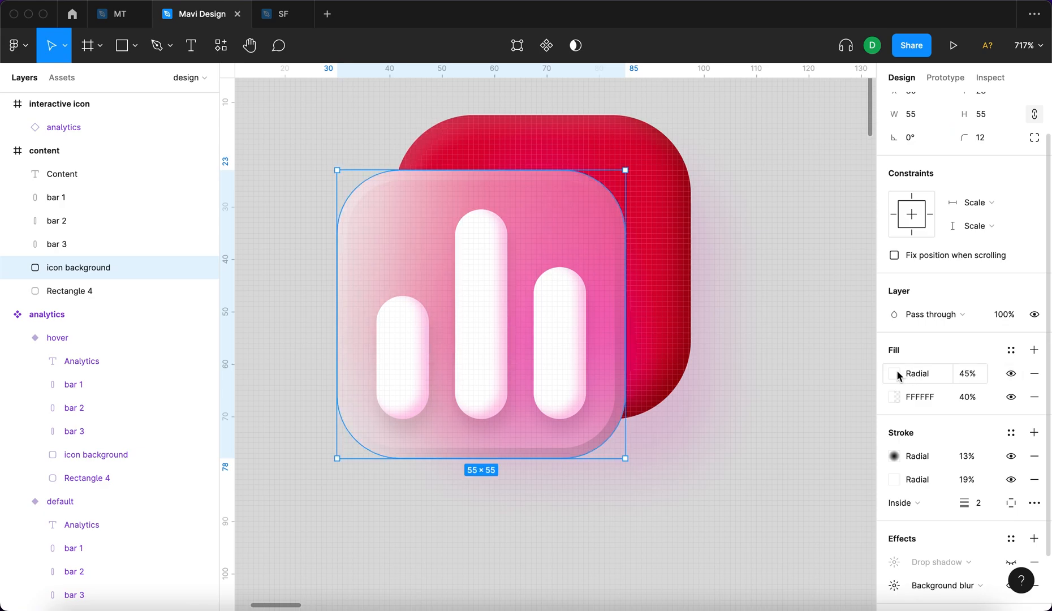
scroll(914, 430, down, 2)
click(894, 521)
click(863, 524)
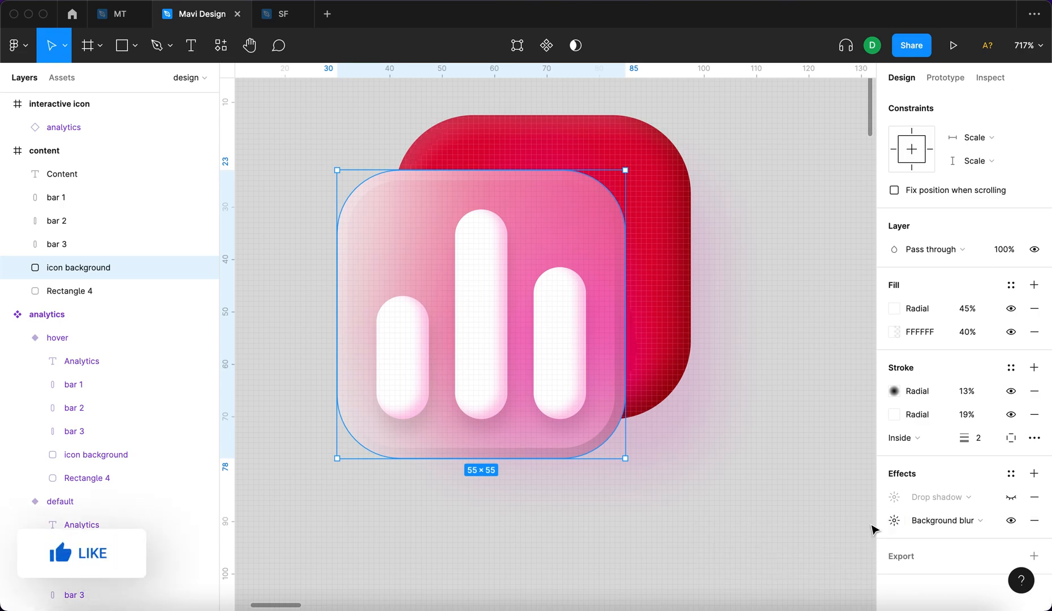
click(711, 463)
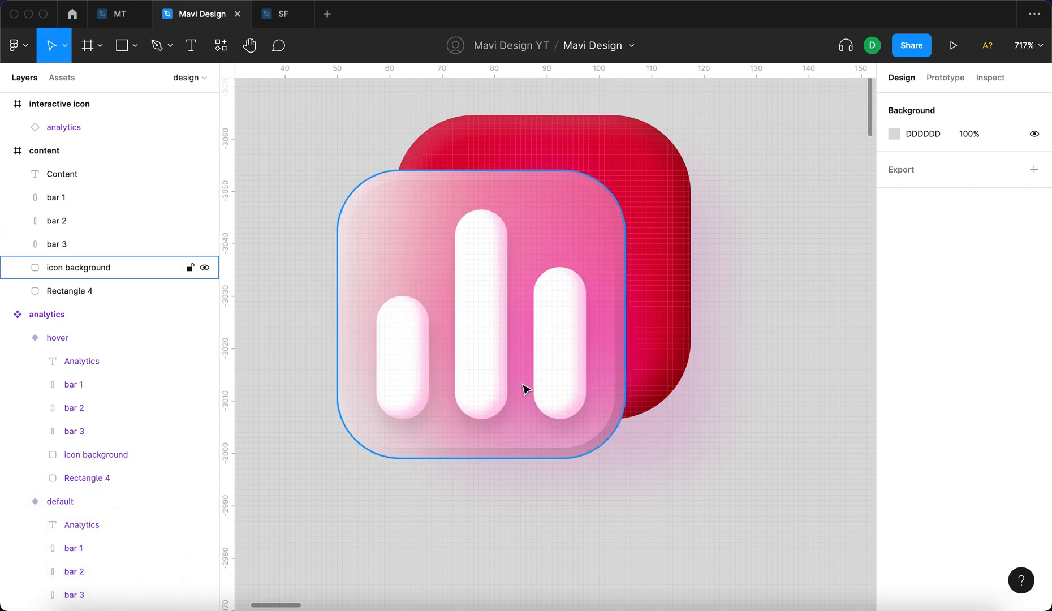
click(557, 377)
scroll(559, 377, down, 5)
click(653, 341)
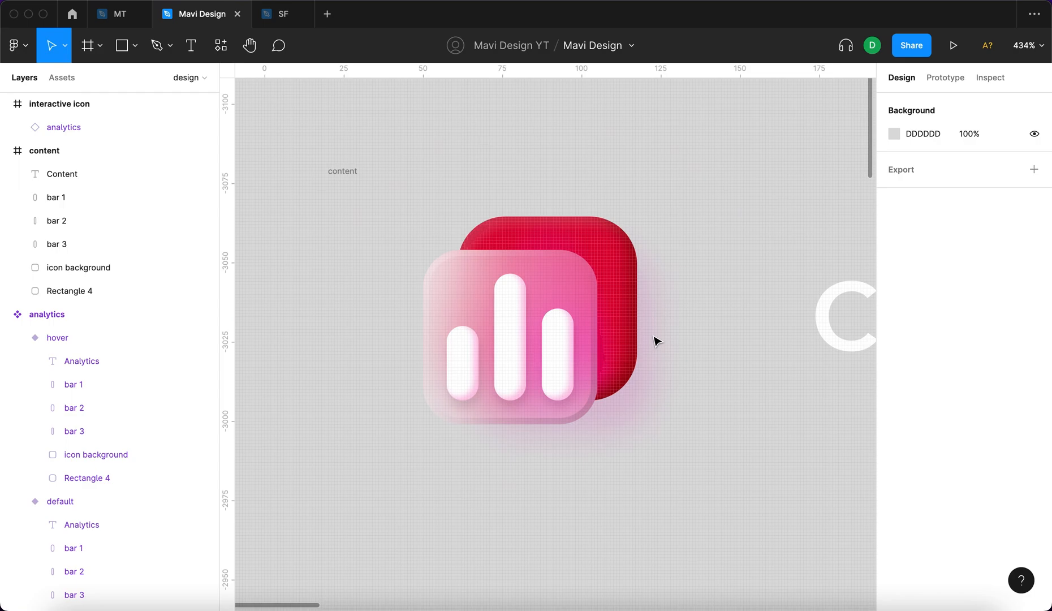
scroll(712, 324, down, 1)
scroll(527, 350, down, 5)
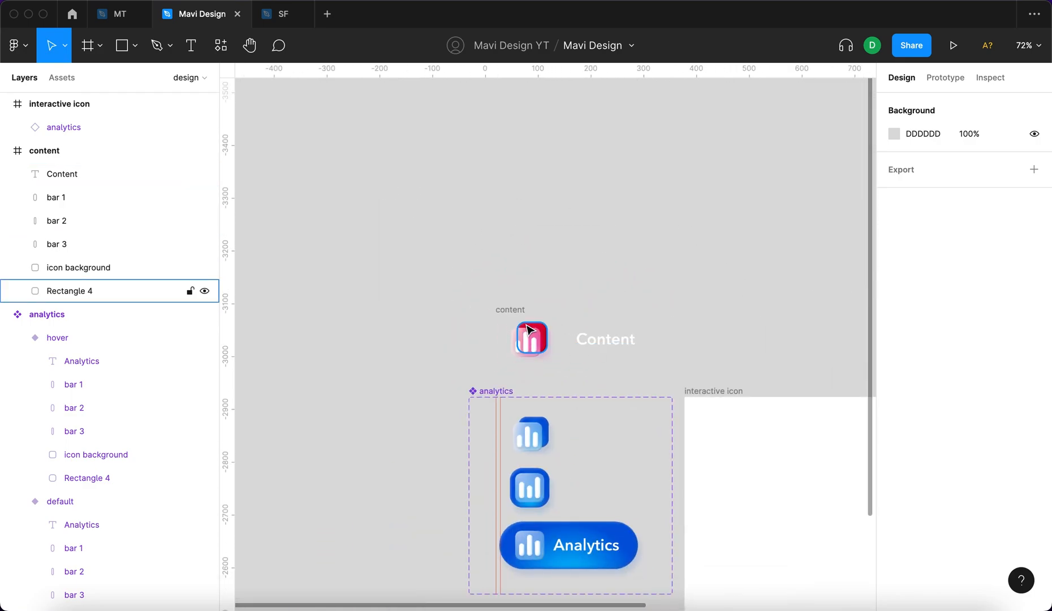
Move the content frame to X 20, Y -3171, farther above the analytics component.
scroll(531, 336, up, 4)
drag(458, 294, 433, 178)
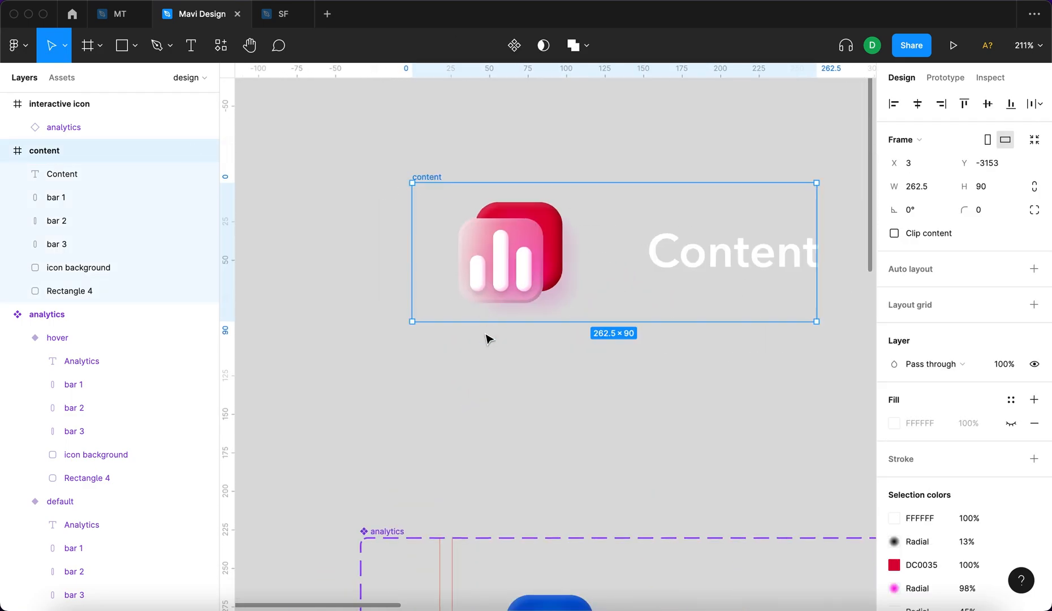
scroll(488, 337, down, 4)
click(491, 370)
scroll(509, 365, down, 2)
scroll(469, 423, up, 3)
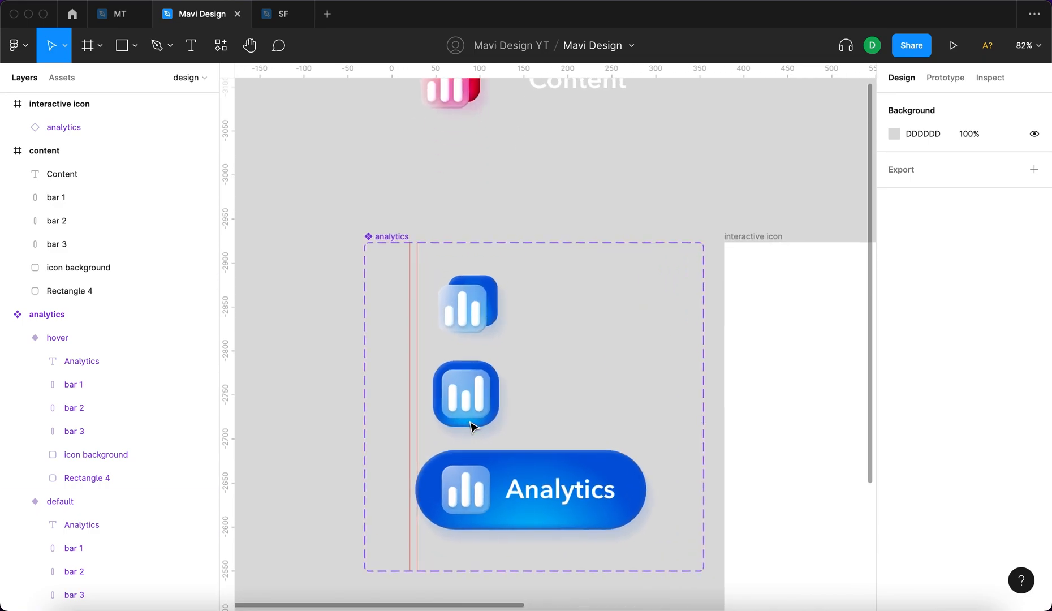
scroll(470, 339, up, 1)
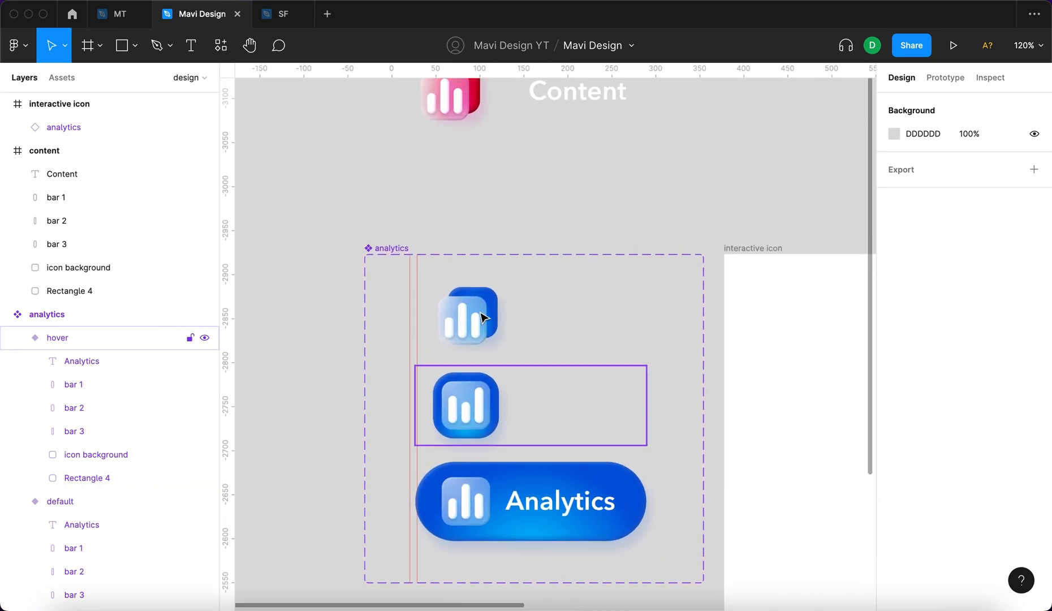
scroll(295, 363, up, 4)
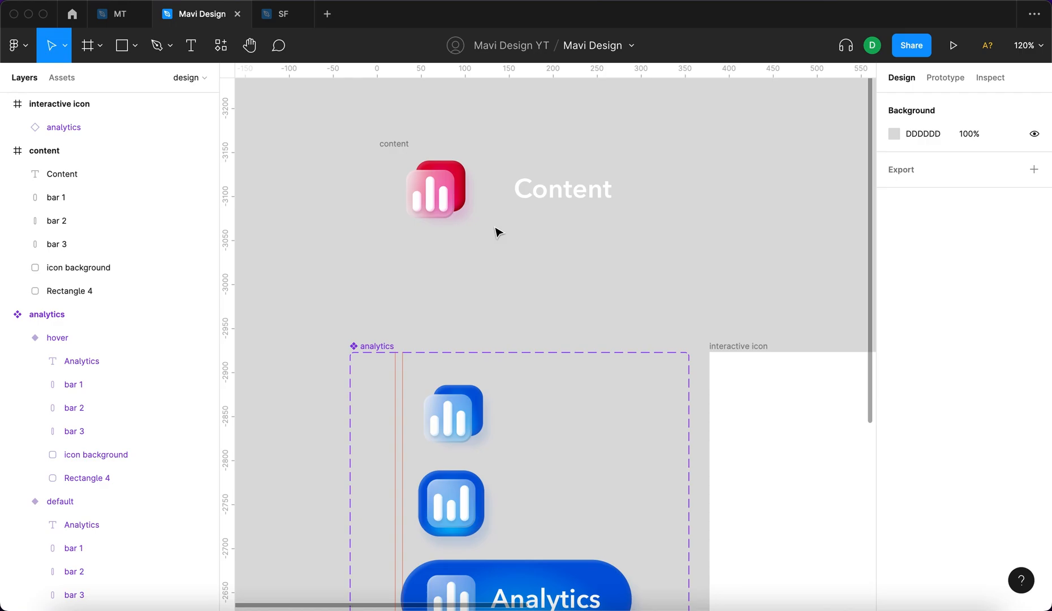
click(405, 137)
drag(406, 137, 421, 121)
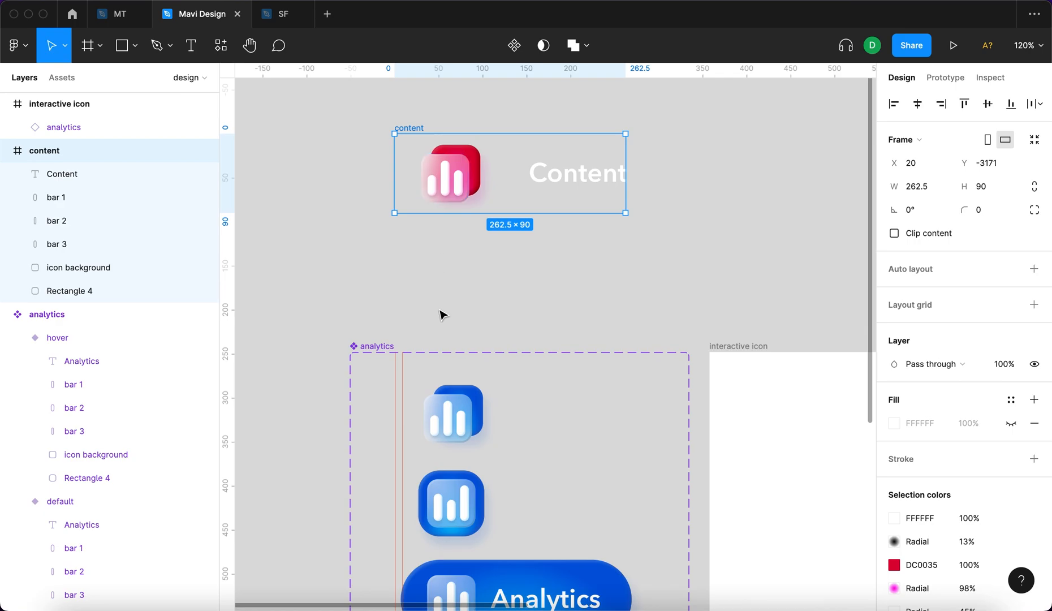
scroll(416, 439, down, 5)
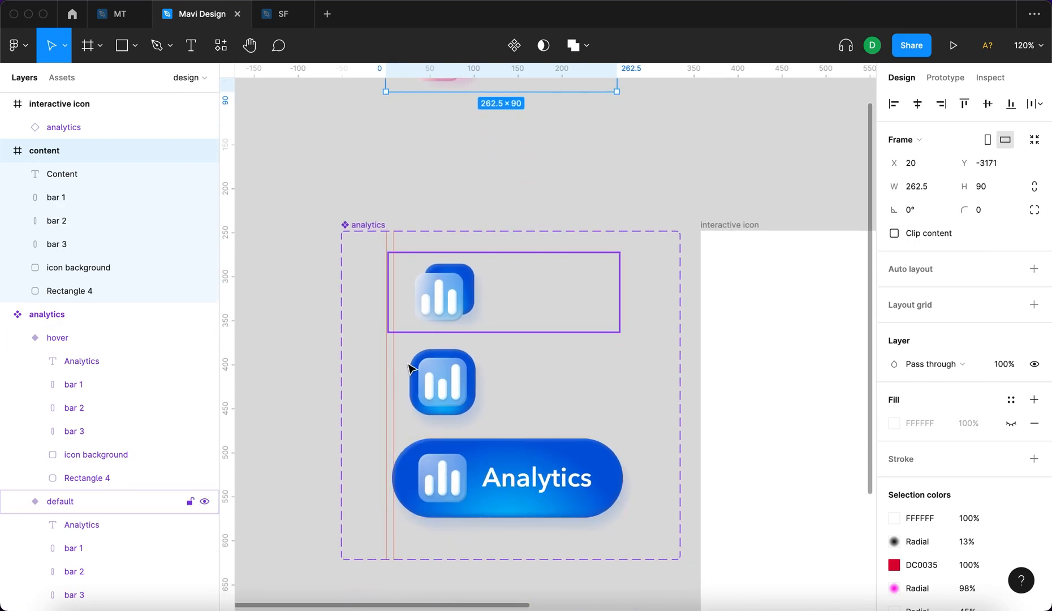
click(304, 309)
Draw a 47 × 47 triangle with the Polygon tool just below the red icon.
scroll(303, 308, up, 7)
ctrl+scroll(410, 334, up, 5)
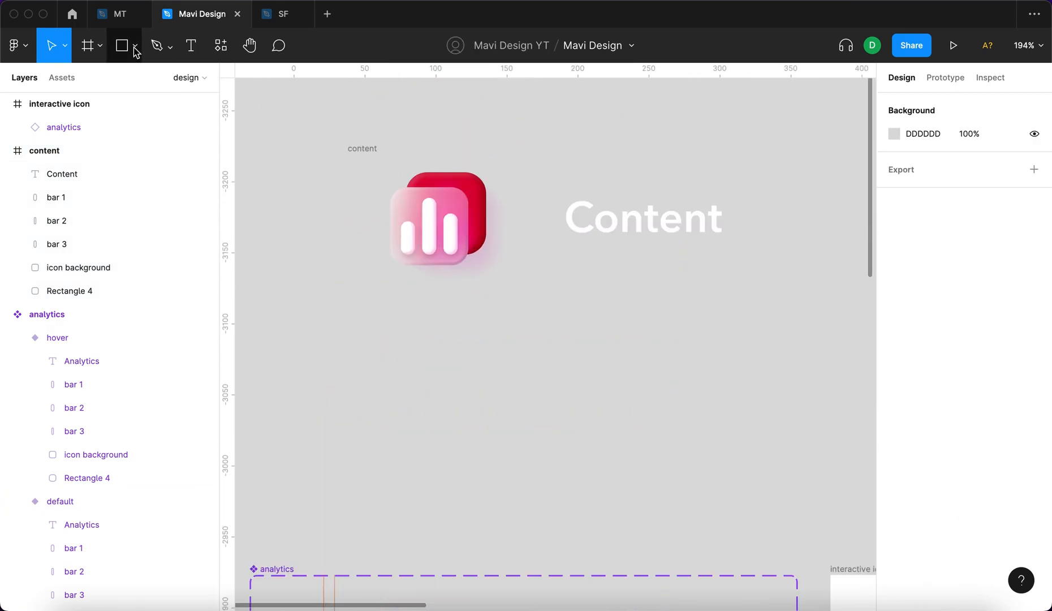
click(134, 51)
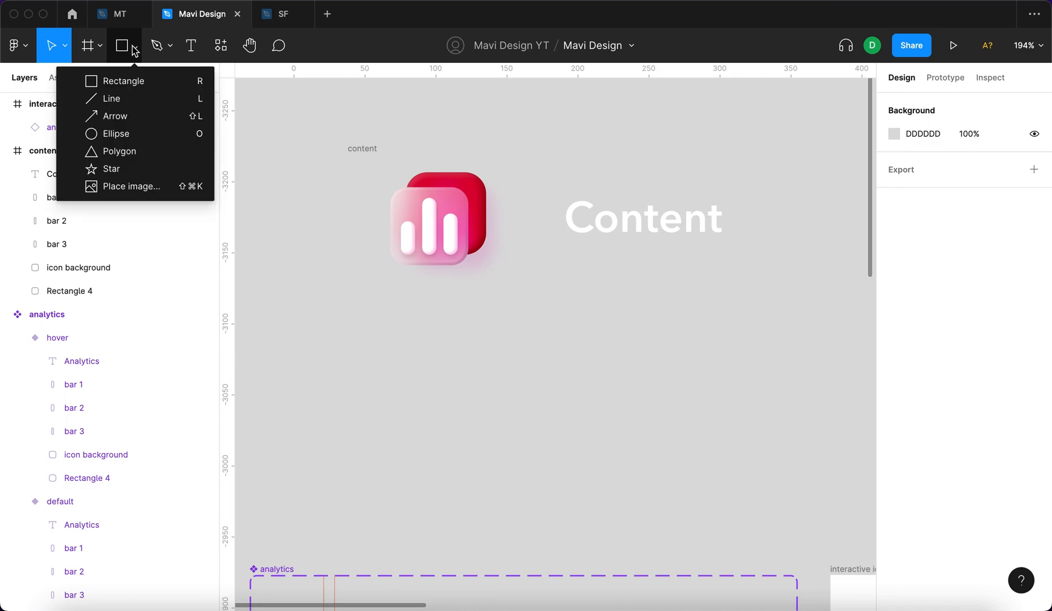
click(134, 150)
drag(410, 312, 479, 360)
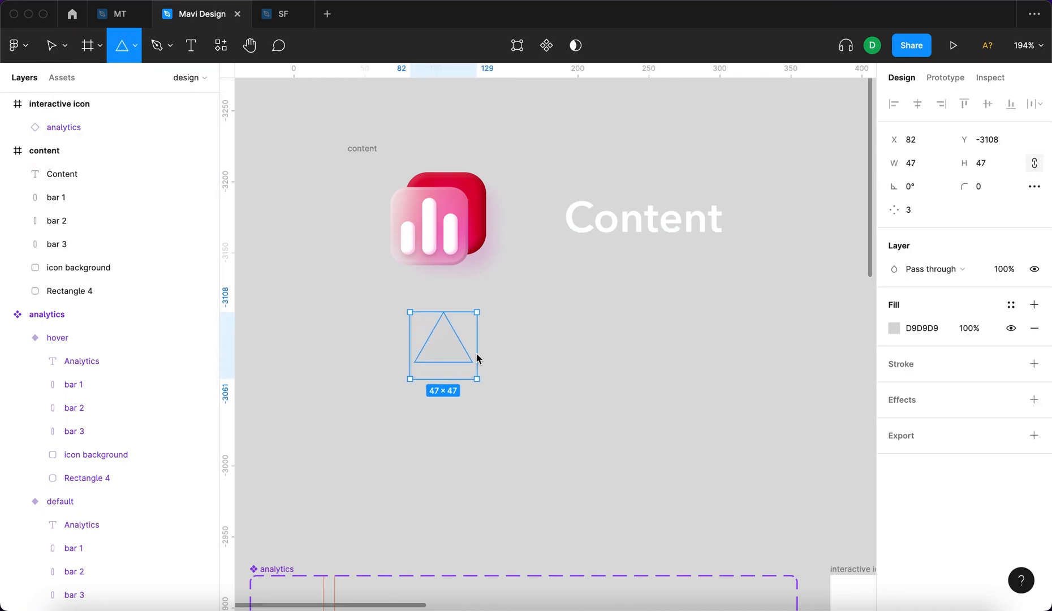
Rotate the triangle to -90° so it points right and give it a white FFFFFF fill, keeping it just below the red icon.
click(137, 51)
drag(500, 324, 502, 396)
click(893, 328)
click(704, 246)
click(861, 229)
drag(451, 352, 432, 330)
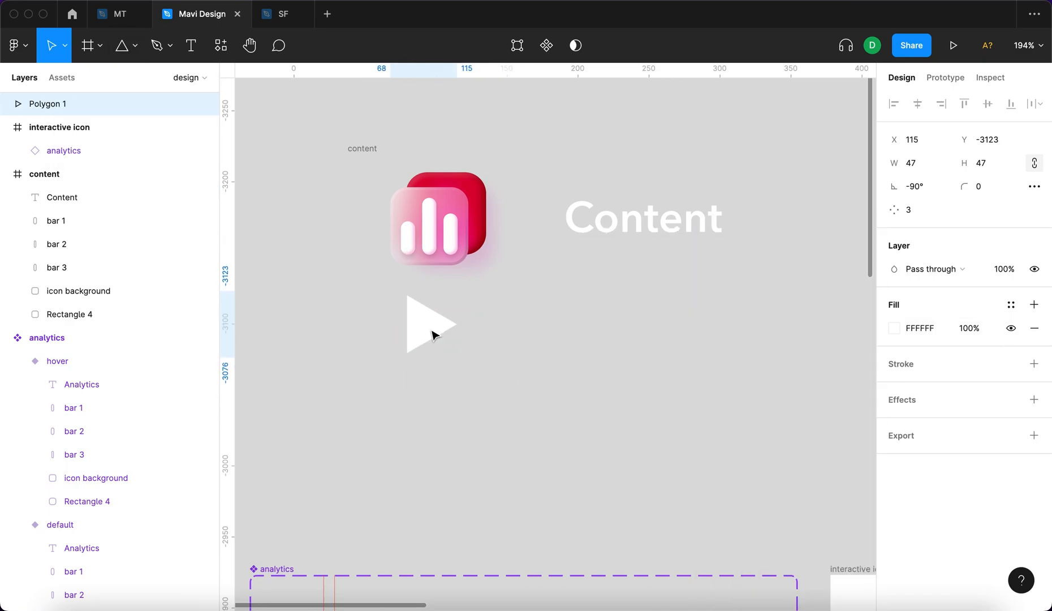
Copy the drop shadow and inner shadow from the red icon's middle bar and paste them onto the triangle.
click(432, 235)
scroll(432, 235, up, 5)
scroll(432, 235, up, 3)
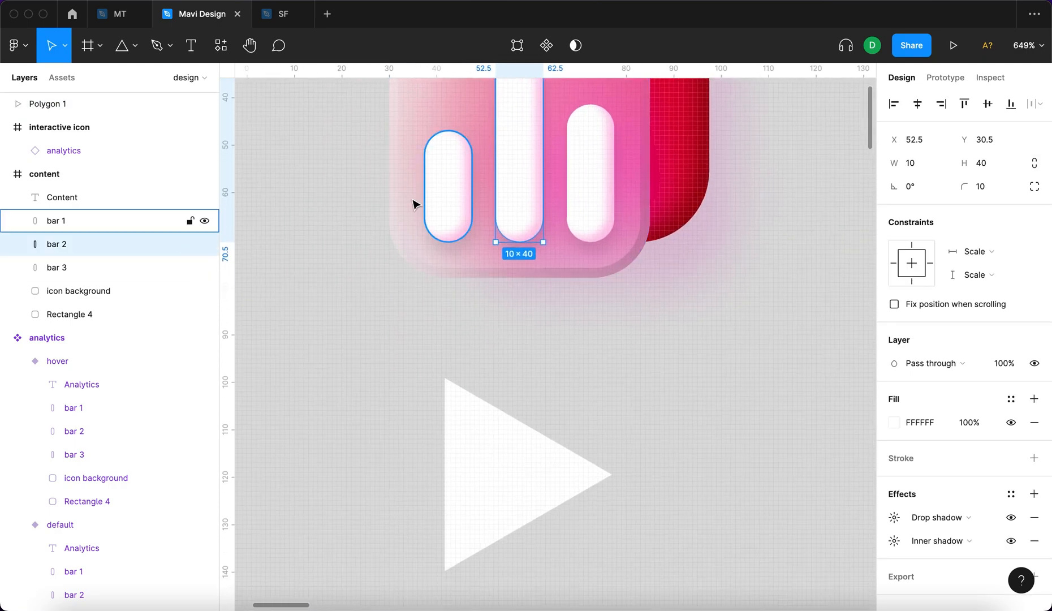
key(super+c)
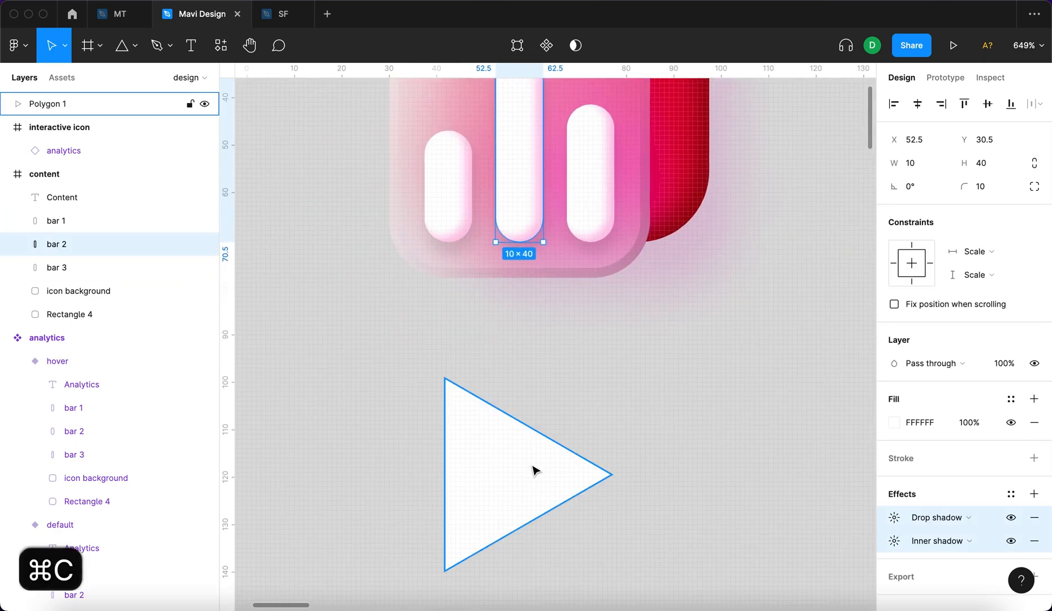
click(535, 470)
key(super+v)
click(691, 422)
scroll(676, 428, down, 5)
scroll(677, 428, up, 5)
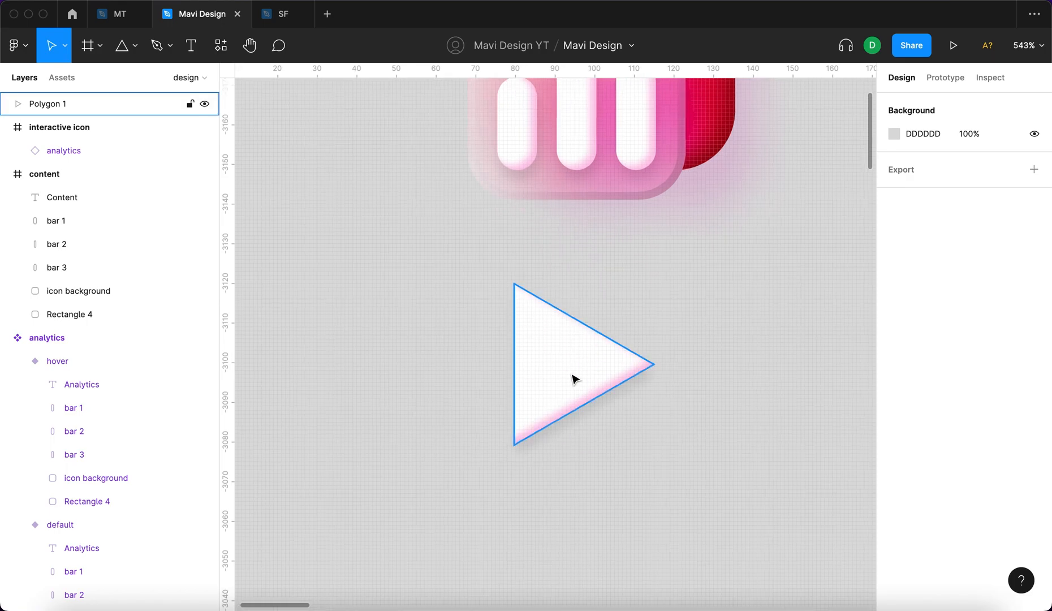
Move the triangle to X 119, Y -3127 and remove its inner shadow and drop shadow.
click(563, 380)
drag(563, 380, 585, 376)
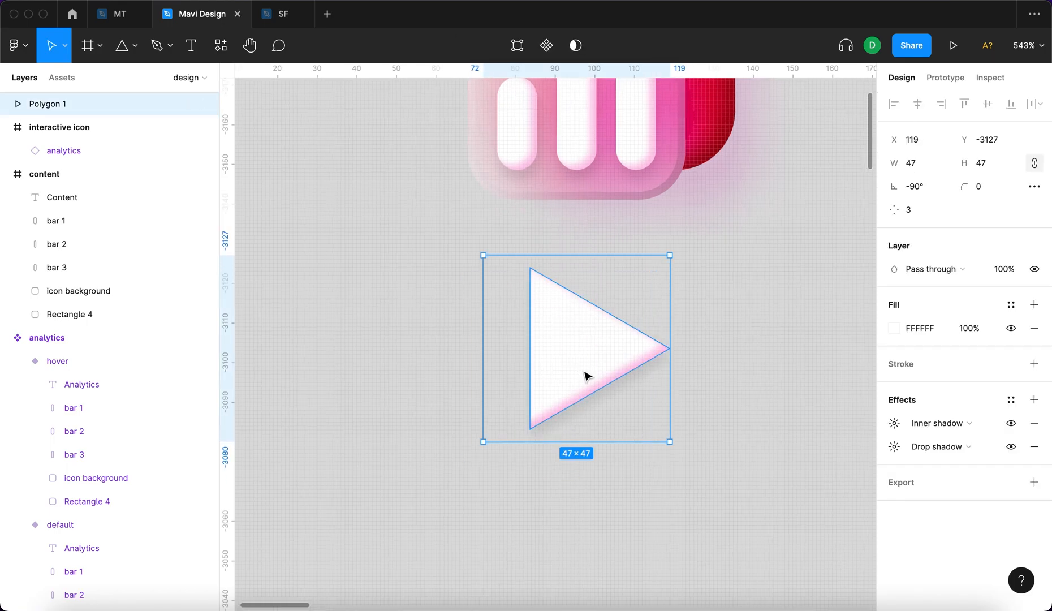
scroll(756, 300, down, 3)
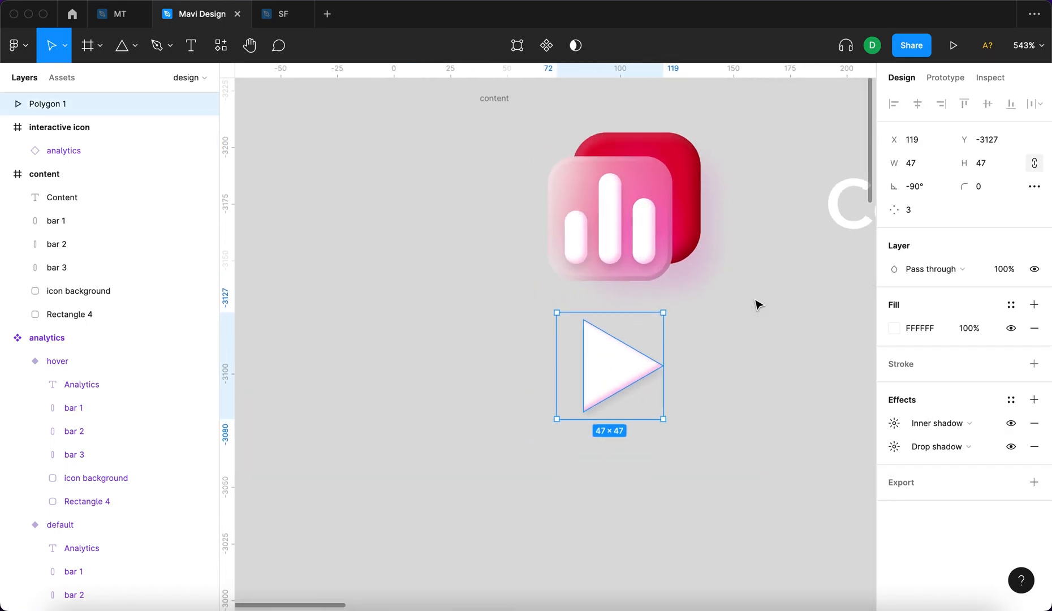
click(1032, 428)
click(1033, 423)
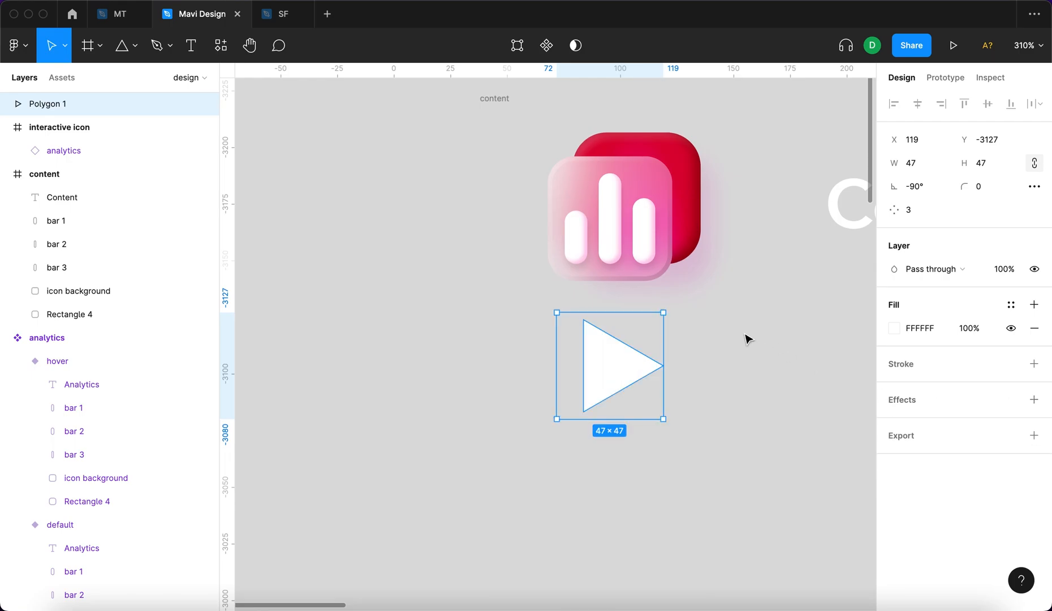
click(746, 338)
Add a drop shadow to the triangle and check the middle bar's drop shadow settings for reference.
scroll(679, 238, up, 3)
click(514, 432)
click(1034, 399)
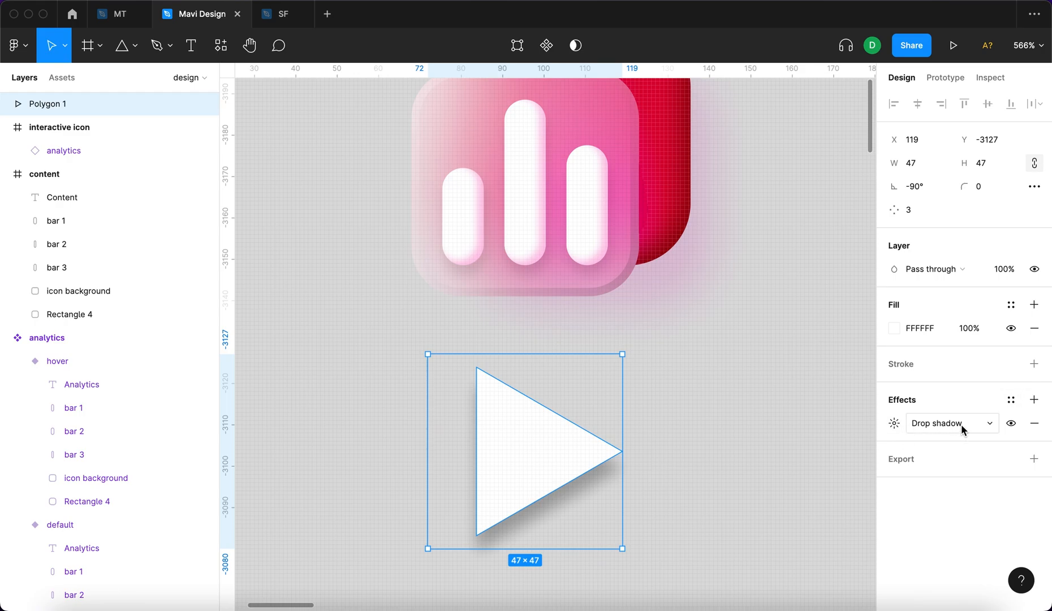
click(521, 232)
scroll(905, 503, down, 1)
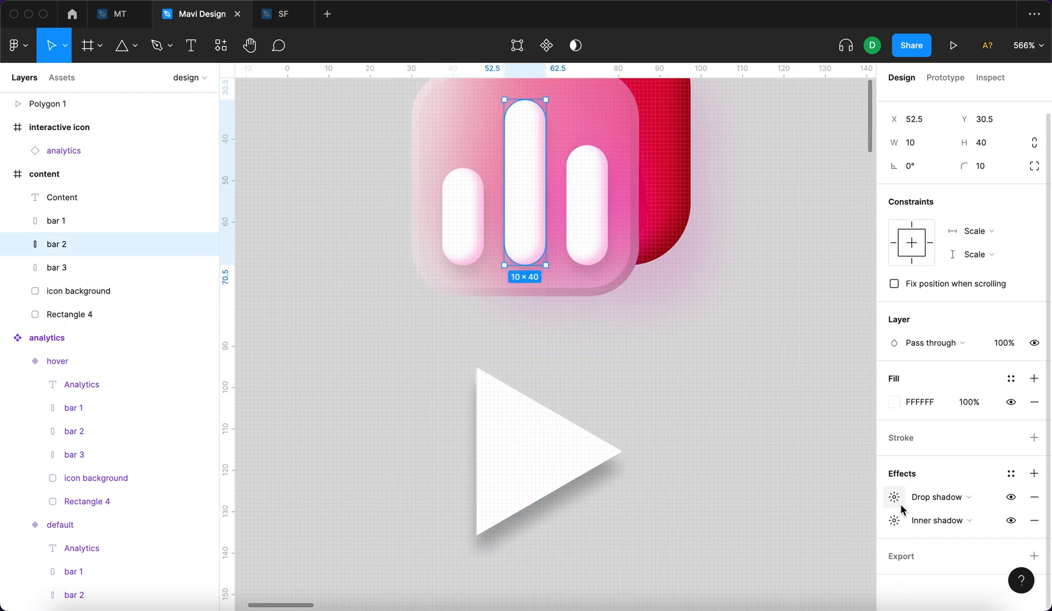
click(894, 499)
Set the triangle's drop shadow blur to 3 and its X offset to 0.5.
click(582, 456)
click(894, 424)
click(817, 462)
text(3)
click(741, 459)
text(0.5)
key(Return)
Set the triangle's drop shadow Y offset to 2.5 and its opacity to 8%, matching the middle bar.
click(525, 226)
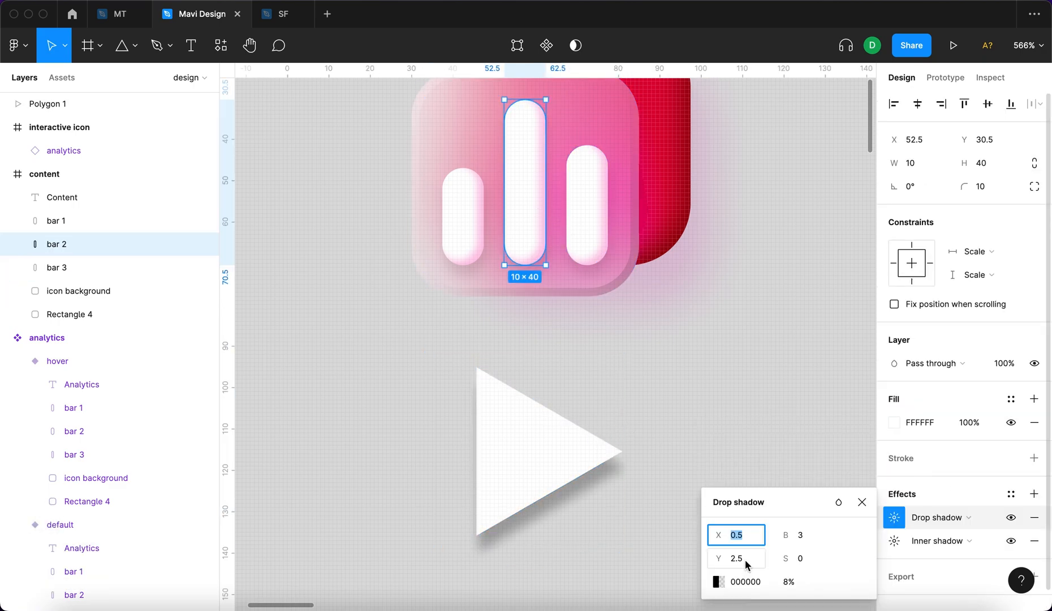
click(512, 467)
click(897, 424)
click(748, 478)
text(2.5)
key(Return)
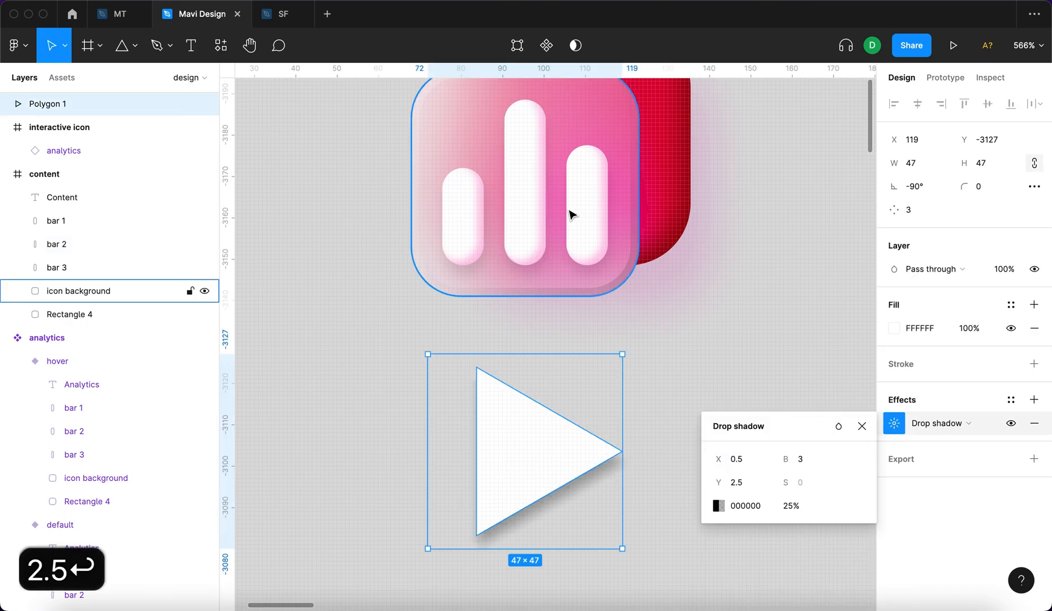
click(535, 218)
click(894, 518)
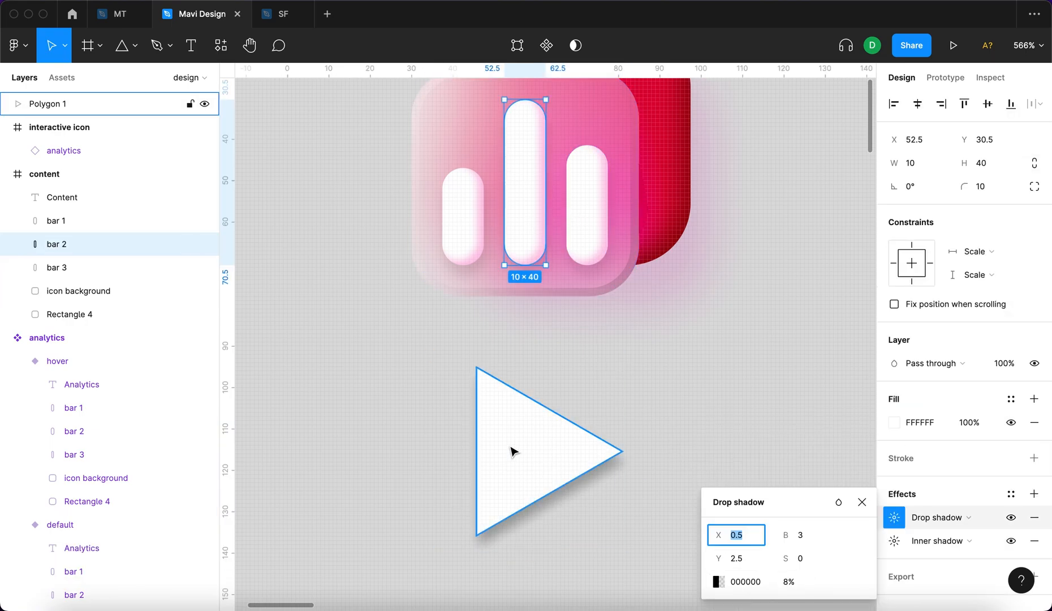
click(512, 450)
text(8)
key(Return)
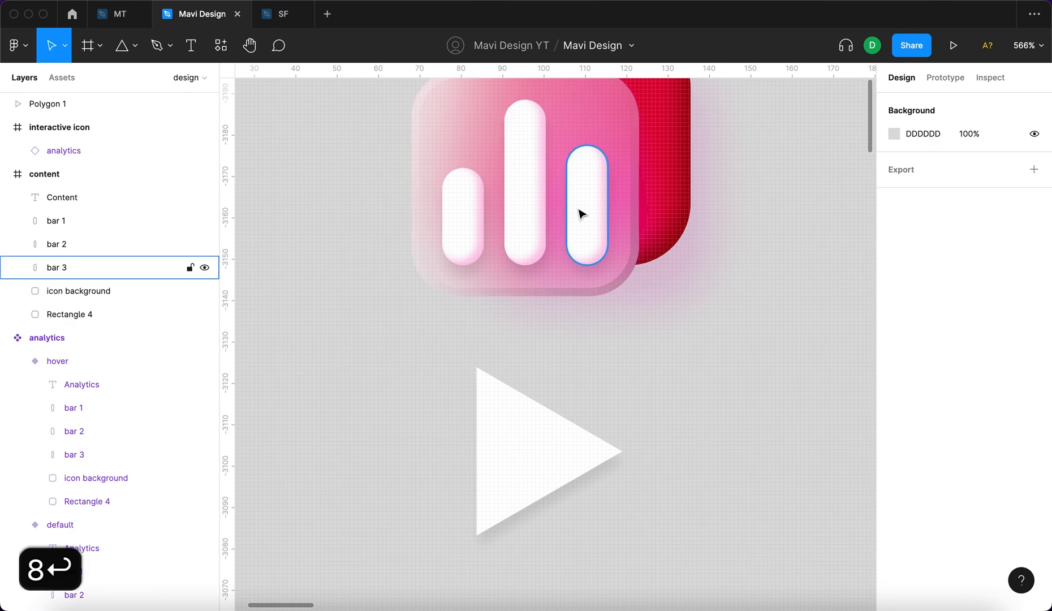
Add a second effect to the triangle and change its type to Inner shadow.
click(582, 215)
click(894, 541)
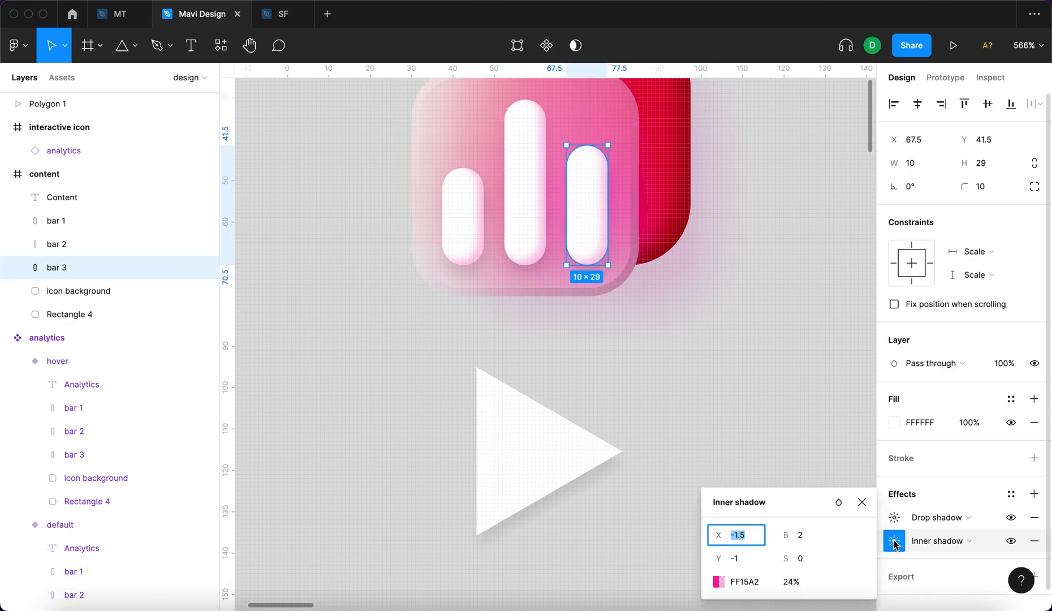
click(491, 450)
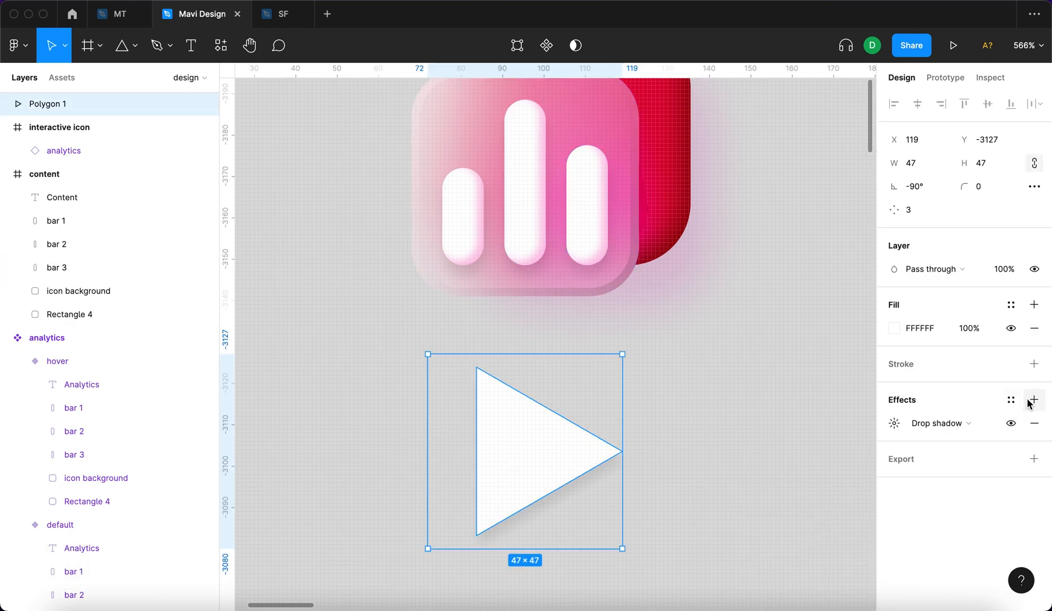
click(1034, 400)
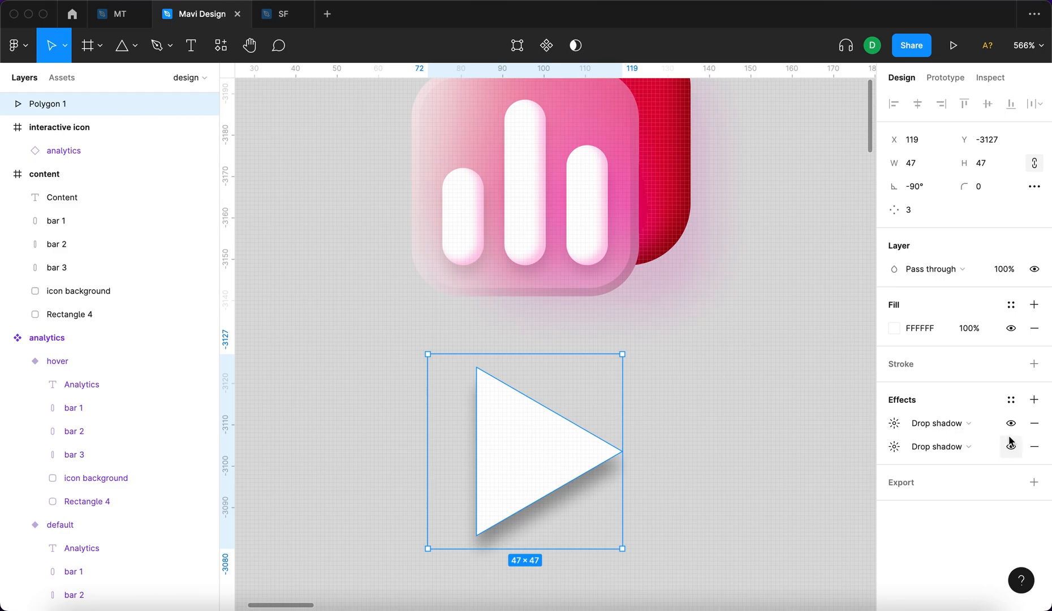
click(968, 433)
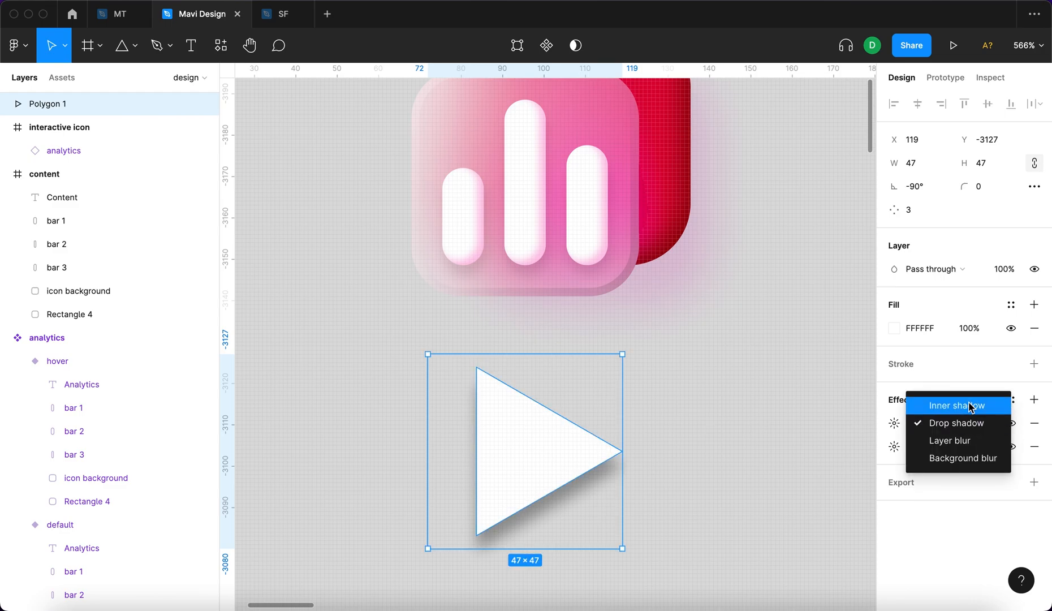
click(967, 405)
Set the triangle's inner shadow offsets to X -1.5 and Y -1, matching the middle bar.
click(530, 232)
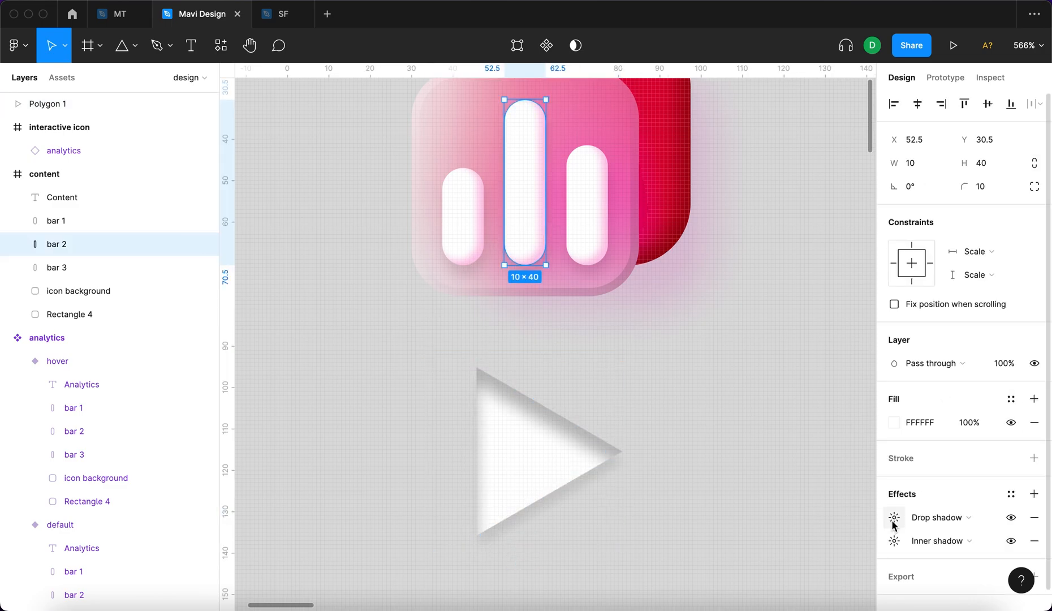
click(892, 546)
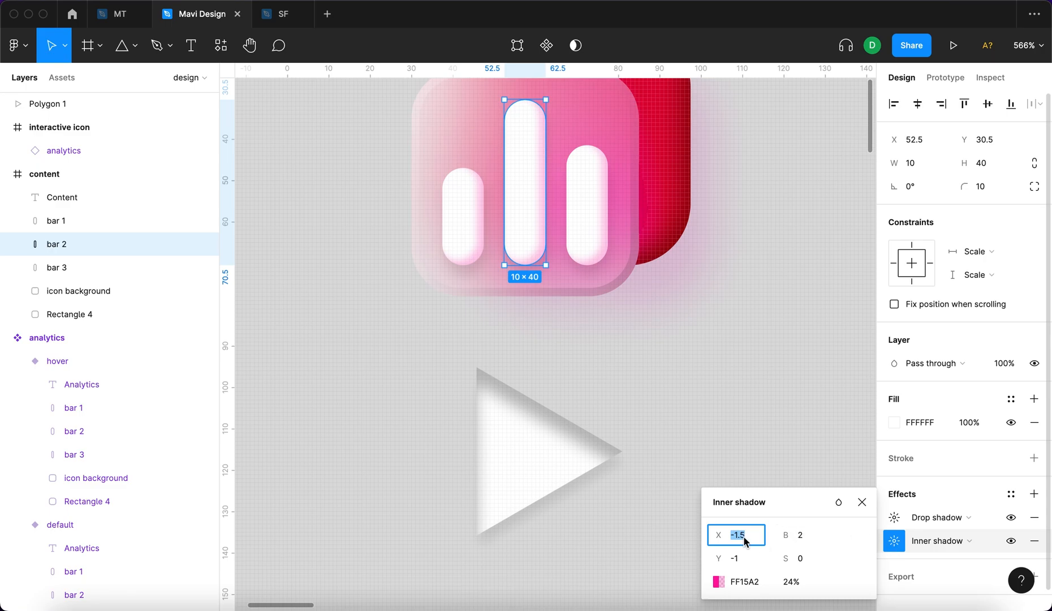
click(529, 431)
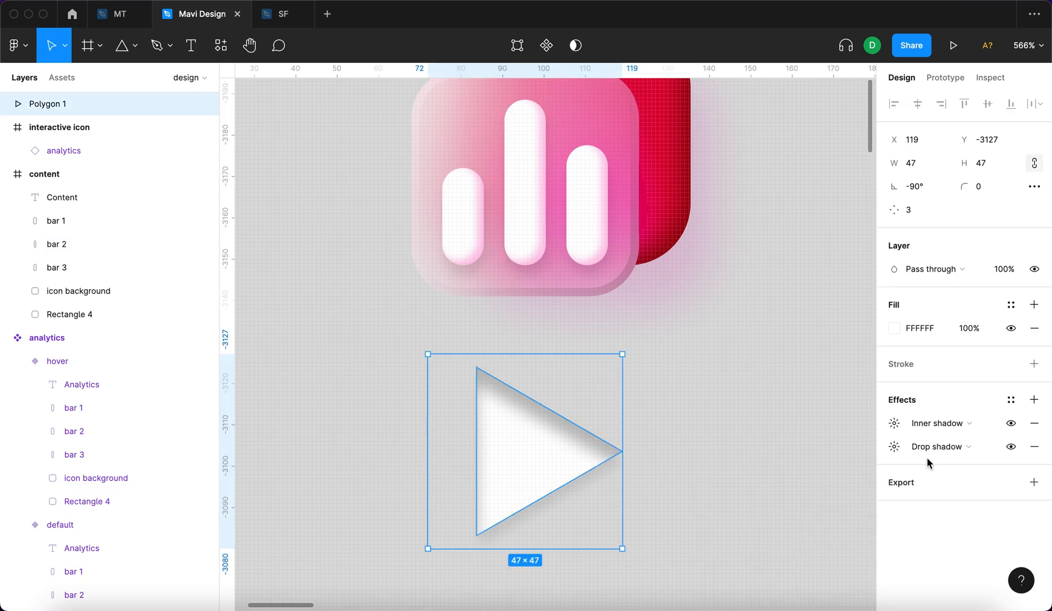
click(893, 423)
text(/1.)
key(BackSpace)
key(BackSpace)
text(-1.5)
key(Tab)
text(-)
key(BackSpace)
text(-1)
Set the triangle's inner shadow blur to 2 and its opacity to 24%, following the middle bar's settings.
click(526, 187)
click(894, 541)
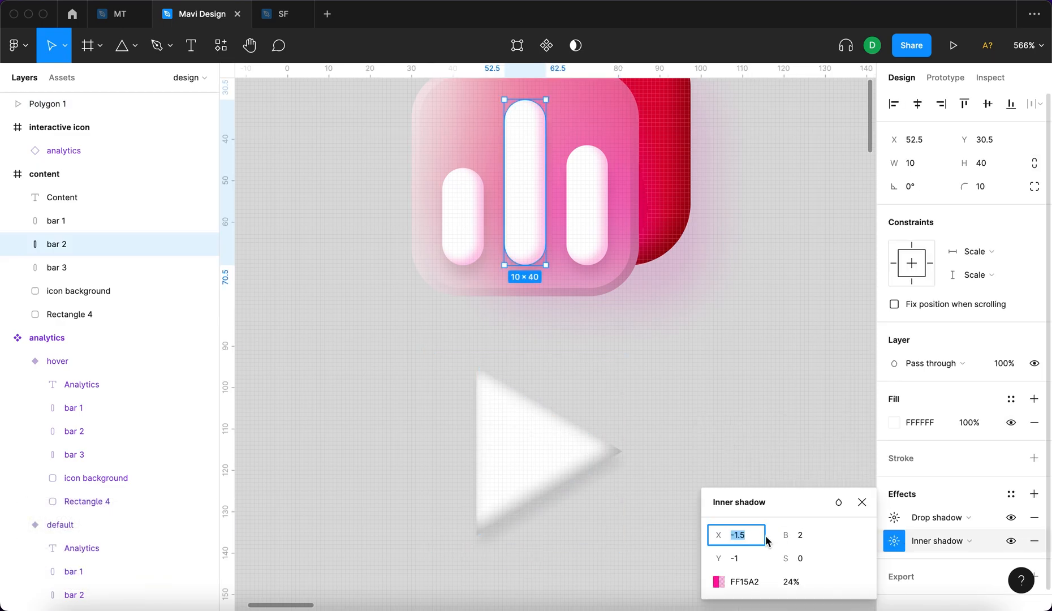
click(506, 437)
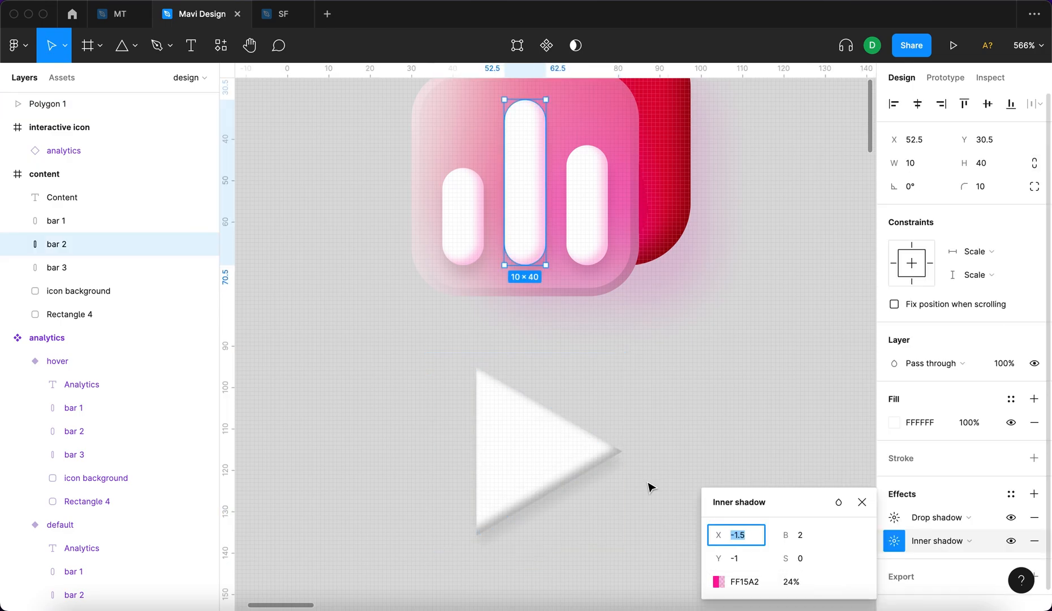
click(559, 452)
click(894, 423)
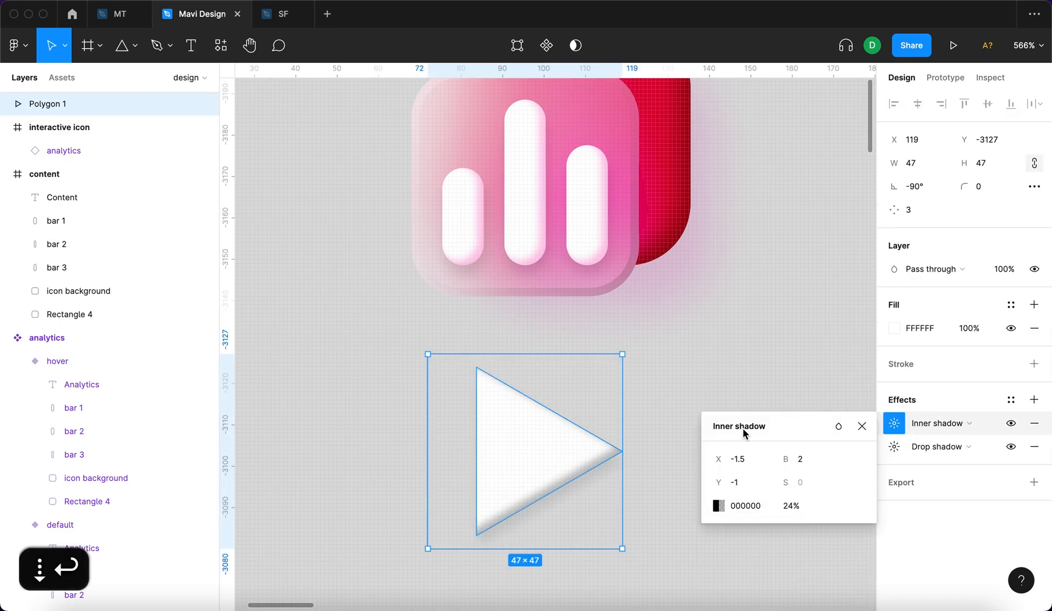
Copy the inner shadow color FF15A2 from the middle bar and apply it to the triangle's inner shadow.
click(533, 204)
click(894, 541)
click(760, 580)
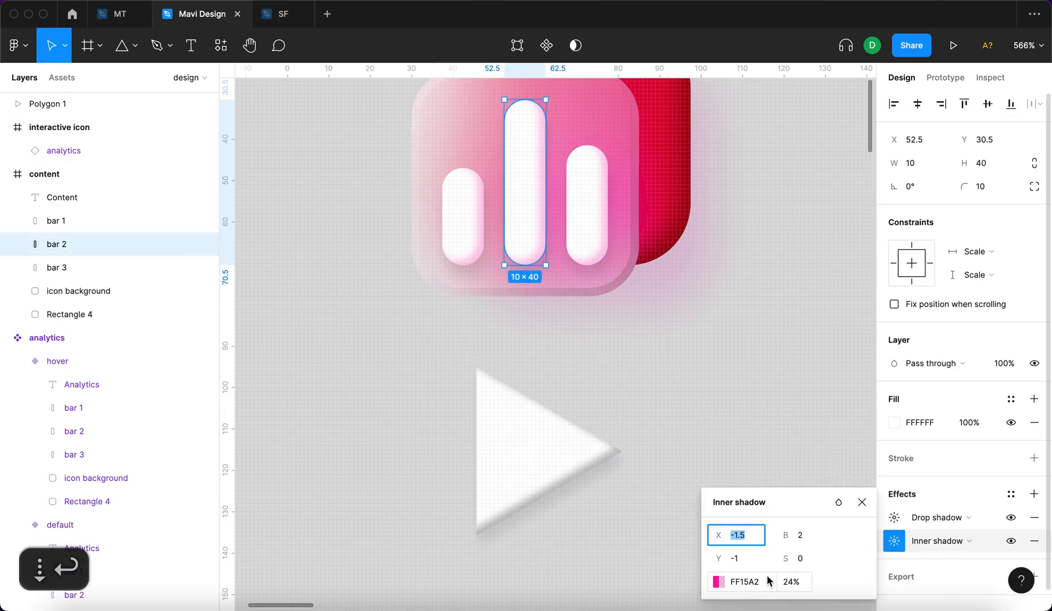
key(super+c)
key(super+c)
click(516, 498)
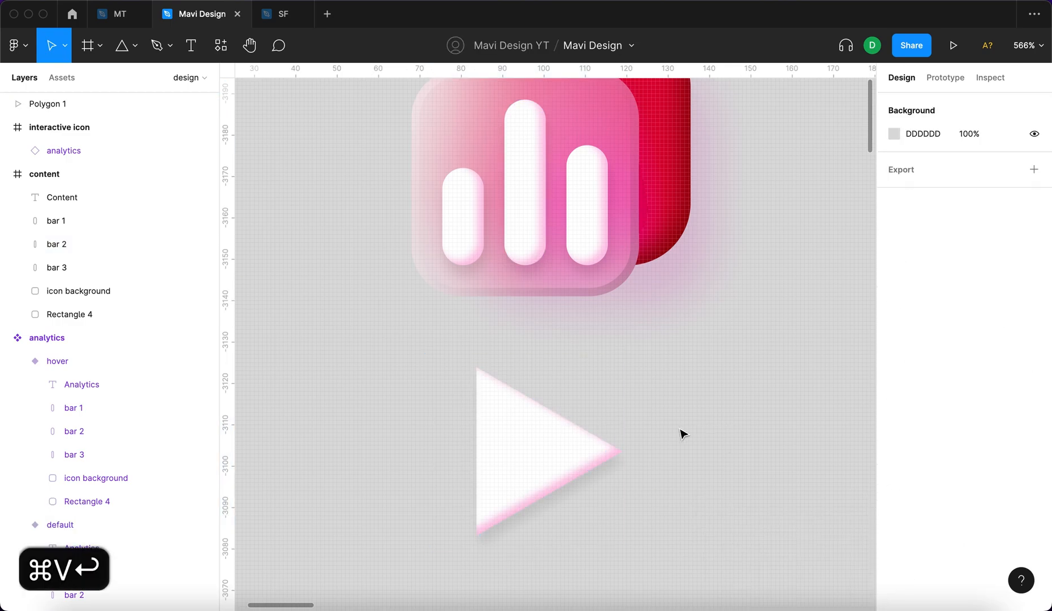
Delete the three white bars from the red icon in the content frame.
scroll(683, 434, down, 3)
click(669, 274)
shift+click(629, 268)
shift+click(580, 275)
key(BackSpace)
Cut the triangle, paste it into the content frame and place it on the glass background at X 77, Y 27.
click(594, 416)
key(super+x)
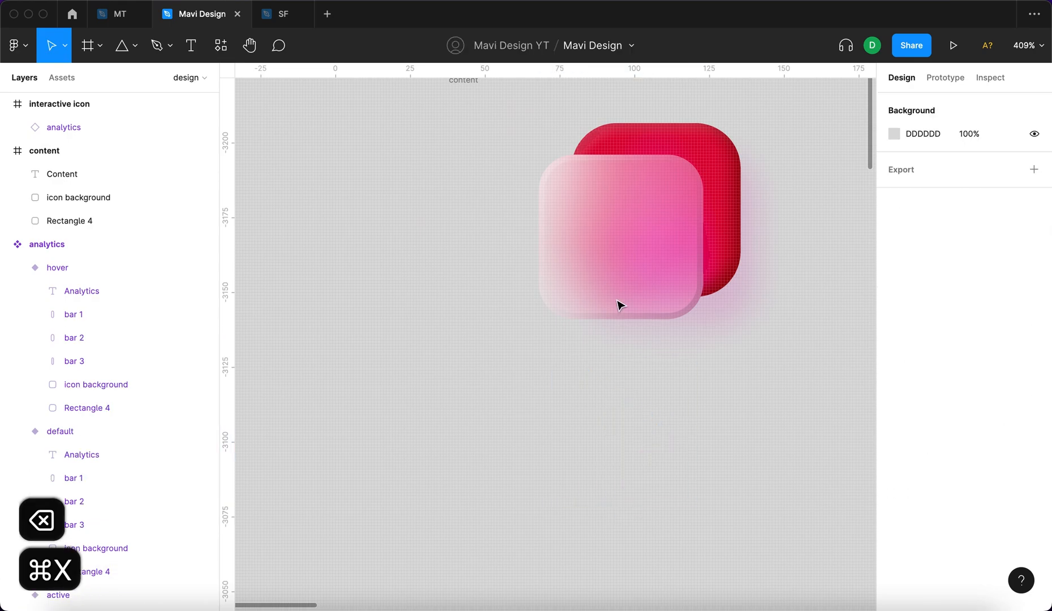
click(620, 279)
key(super+v)
drag(617, 217, 605, 236)
Rename the triangle layer to "play icon".
double_click(52, 201)
text(play icon)
key(Return)
scroll(596, 318, down, 1)
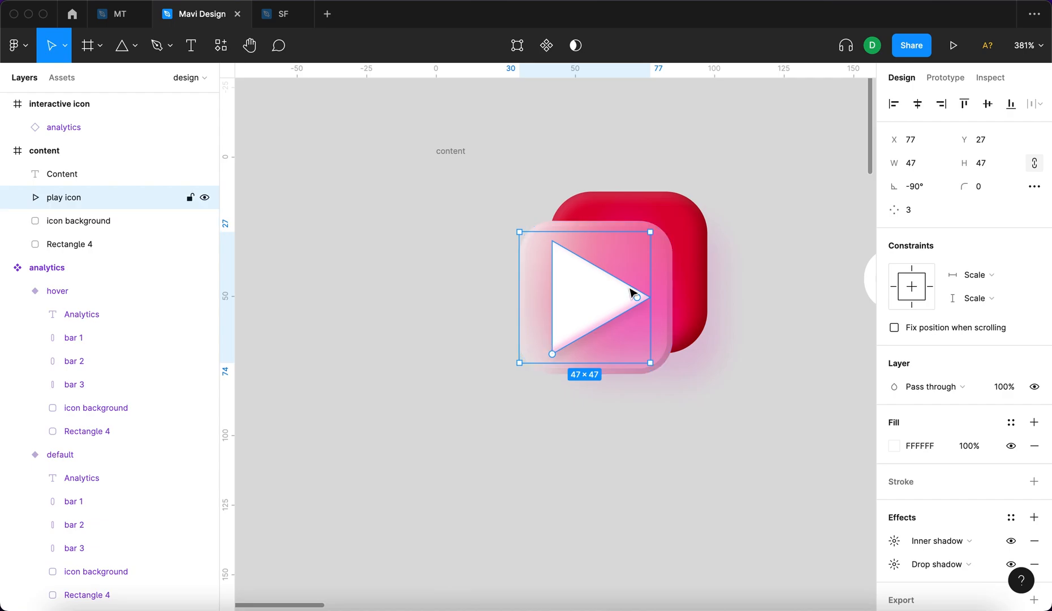
Try a side count of 6 on the play icon polygon and return it to 3.
key(Up)
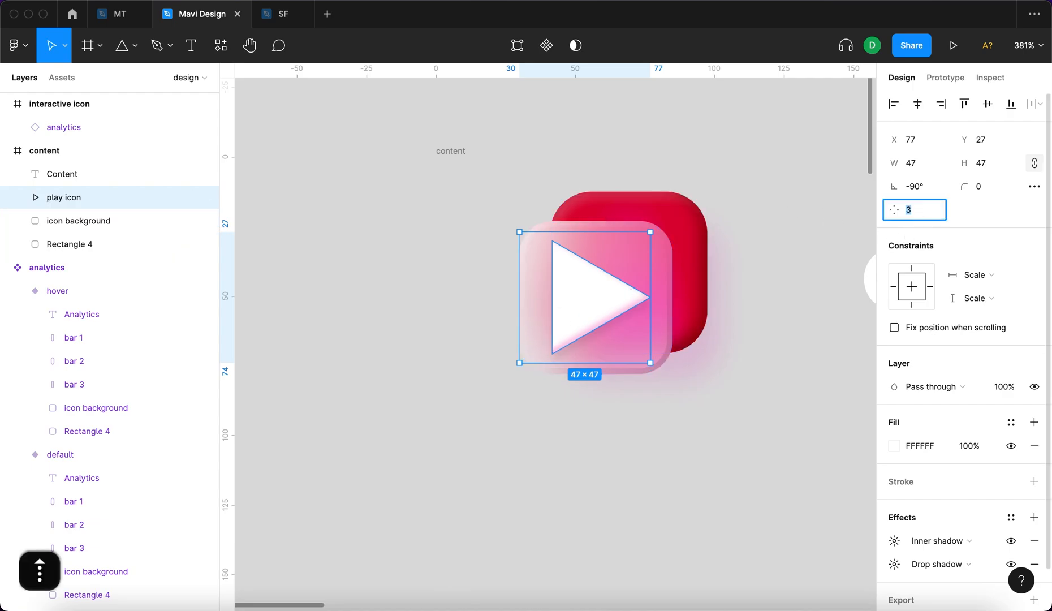
key(Up)
key(Down)
key(Down)
key(Down)
key(Up)
key(Up)
key(Up)
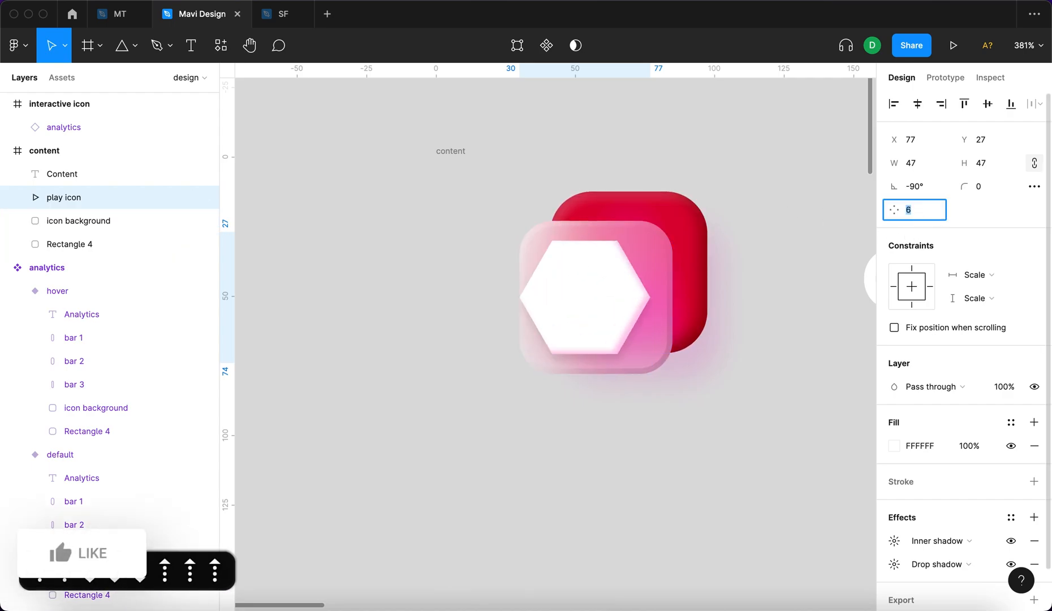
key(Down)
key(Down)
key(Down)
key(Up)
key(Up)
key(Up)
key(Down)
key(Down)
key(Down)
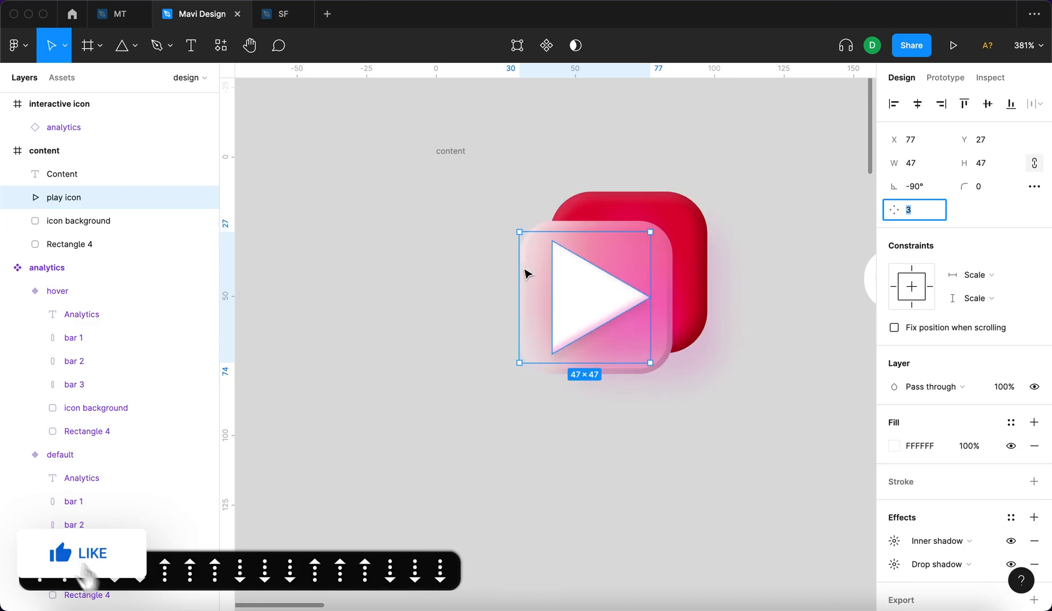
Flatten the play icon polygon and set its size to 30 wide by 34 high.
click(589, 292)
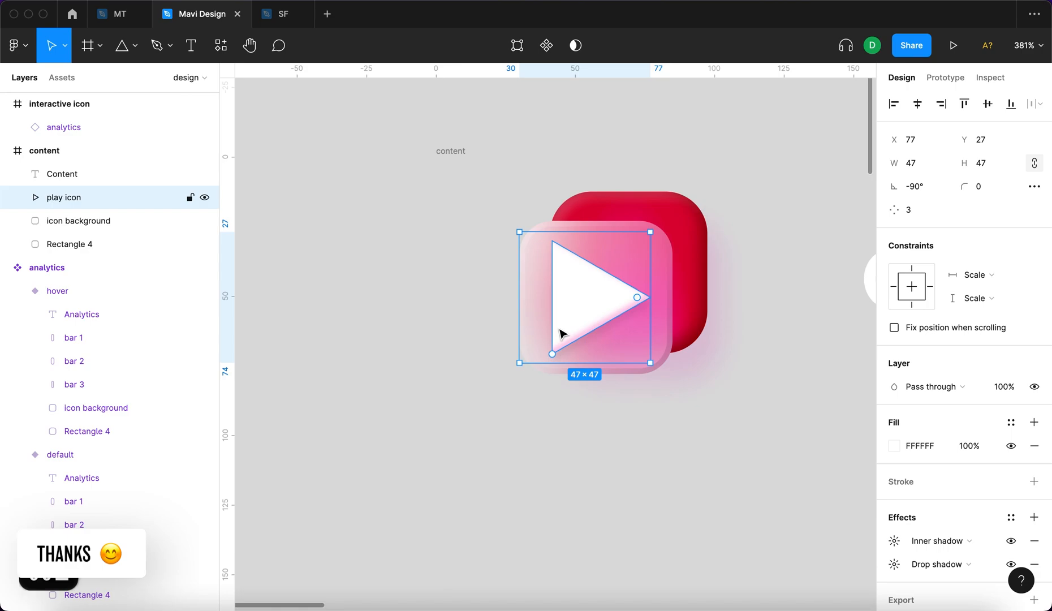
key(super+e)
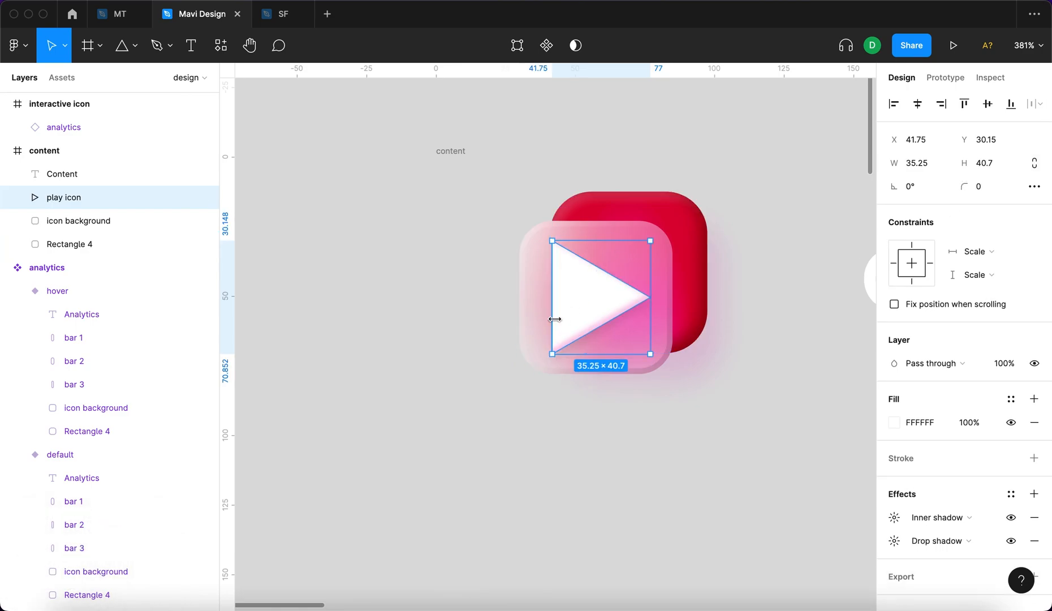
click(939, 160)
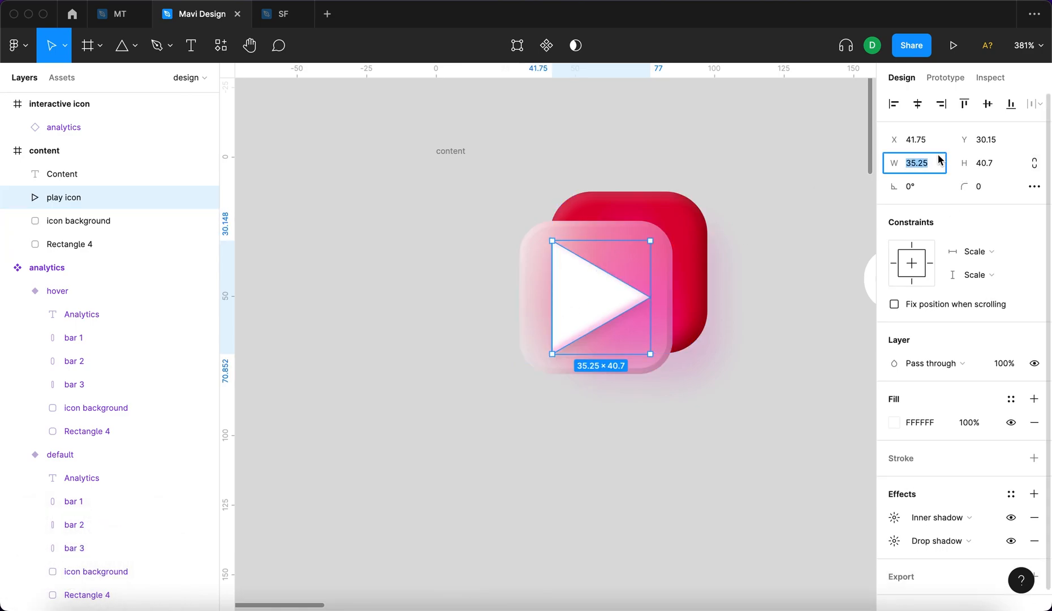
text(20)
key(Return)
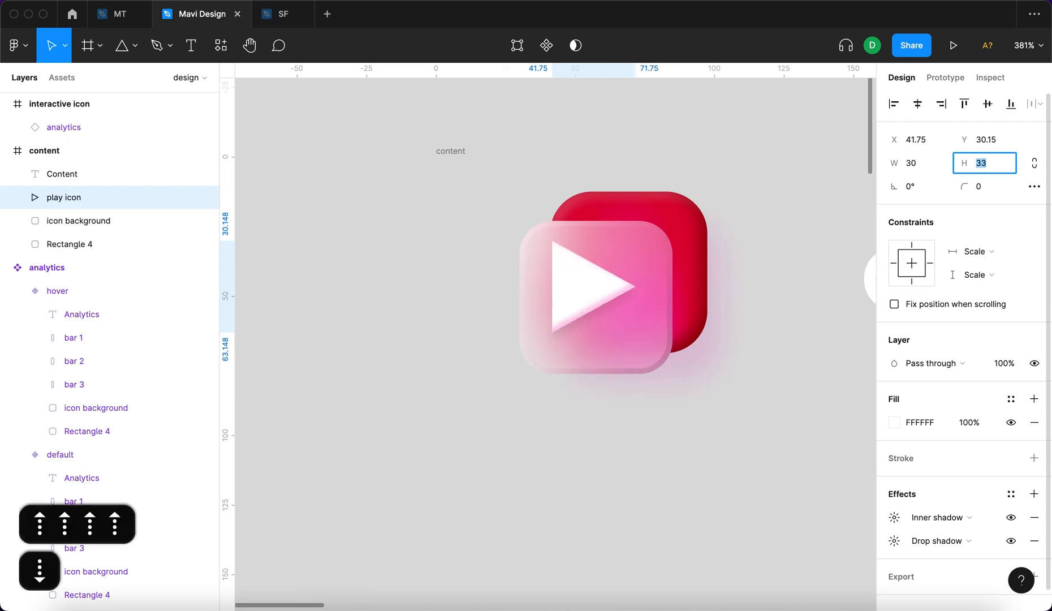
key(Up)
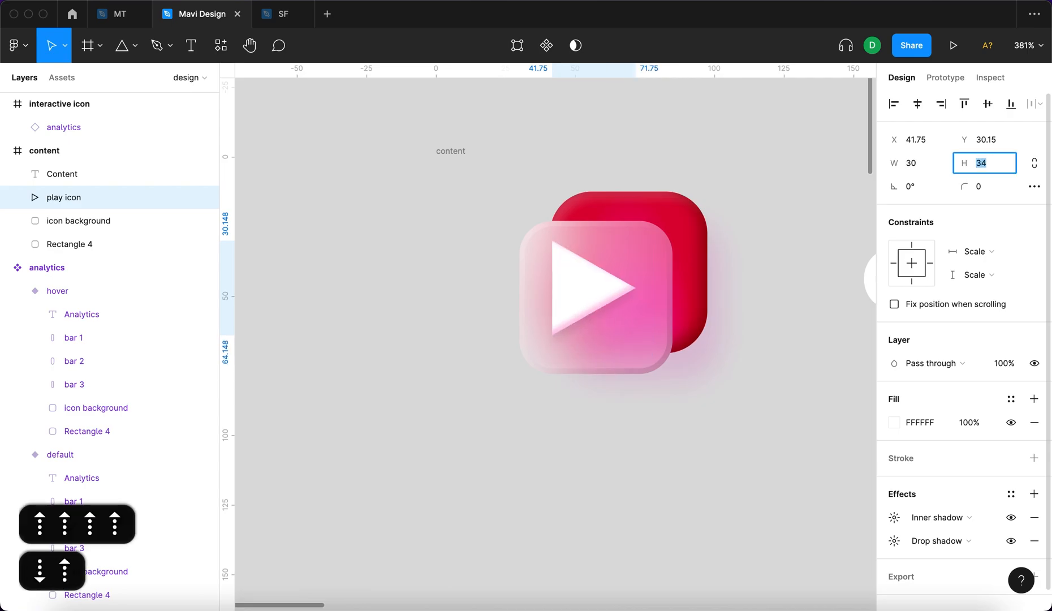
key(Return)
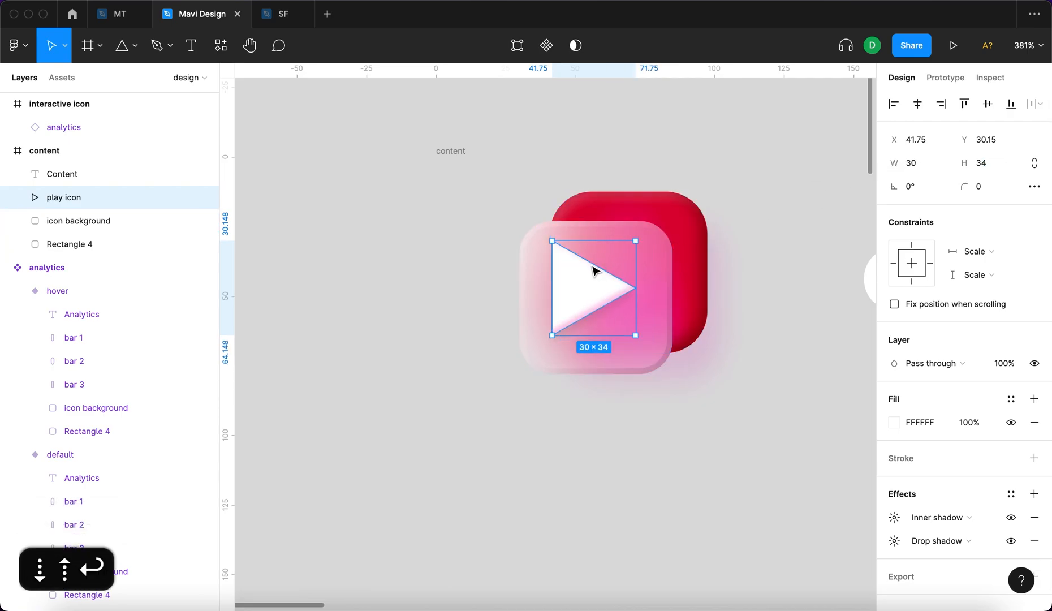
Move the play icon to X 45, Y 33 on the glass background and set its corner radius to 5.
drag(592, 279, 599, 292)
scroll(568, 320, up, 5)
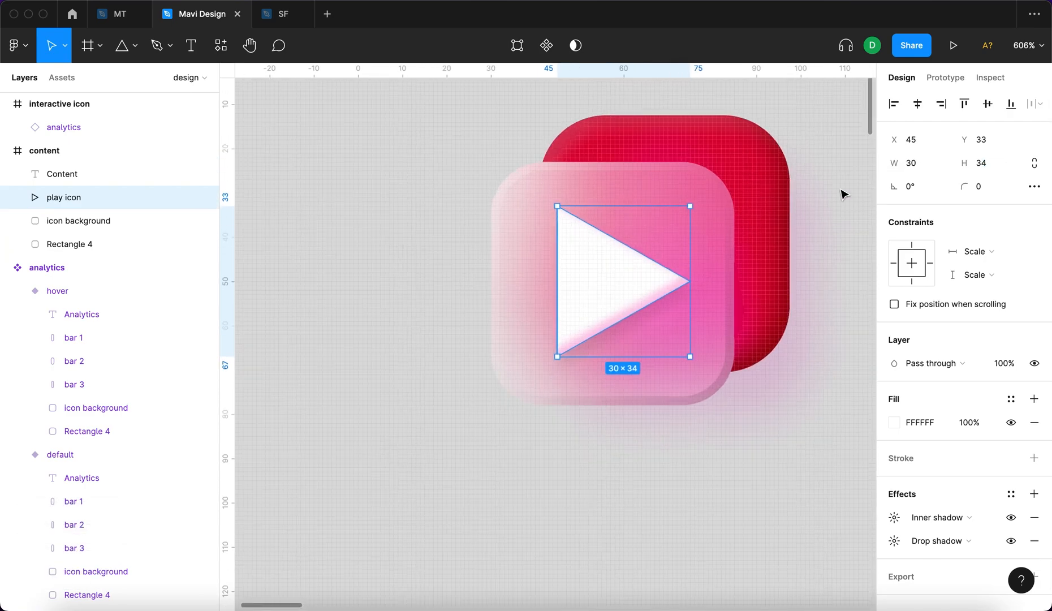
click(982, 189)
key(Up)
key(Up)
key(Up)
key(Up)
key(Up)
key(Down)
key(Up)
key(Down)
key(Return)
click(764, 435)
Reduce the play icon's corner radius to 0.
scroll(763, 438, down, 10)
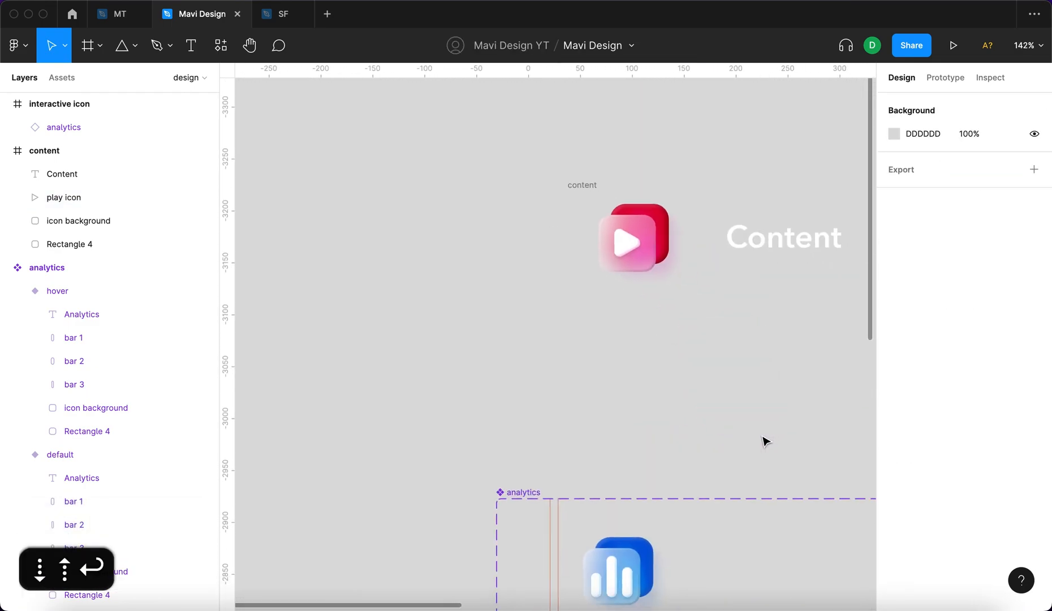
scroll(735, 419, down, 5)
scroll(735, 418, right, 3)
scroll(622, 282, up, 2)
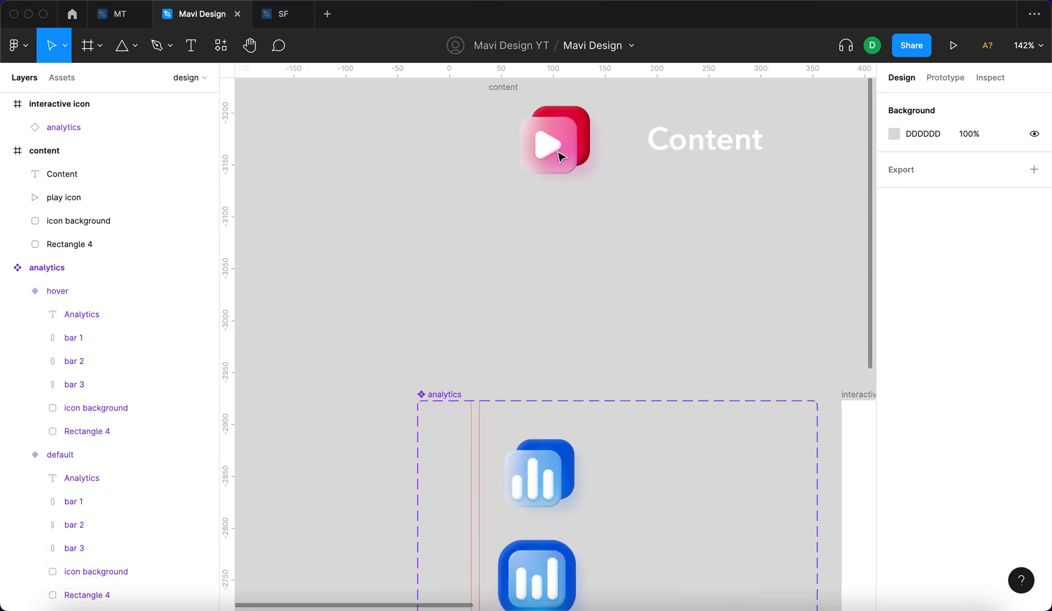
click(544, 147)
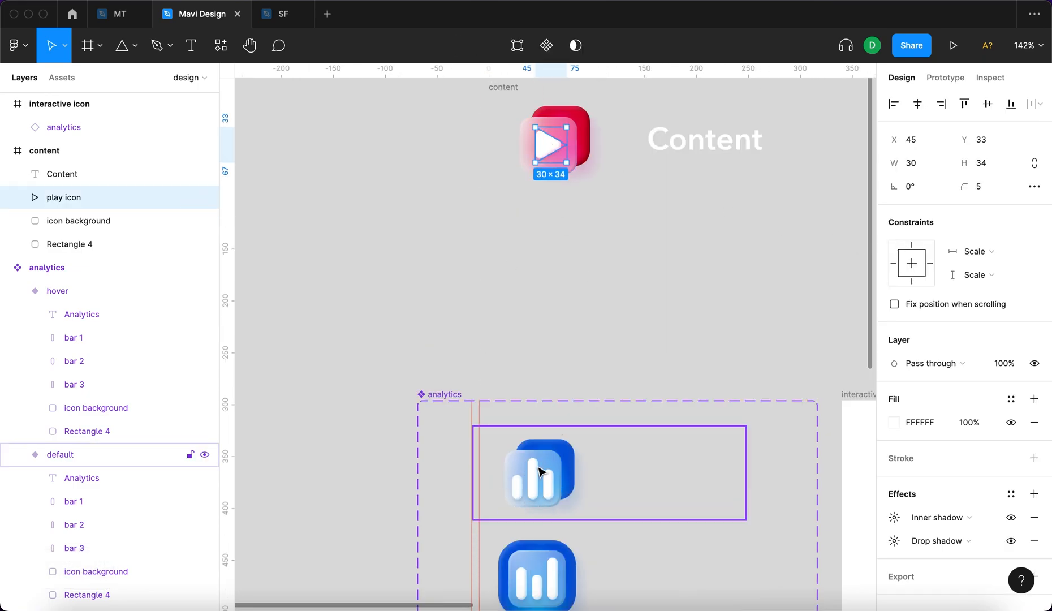
click(984, 186)
key(Down)
key(Down)
key(Down)
key(Down)
key(Down)
key(Down)
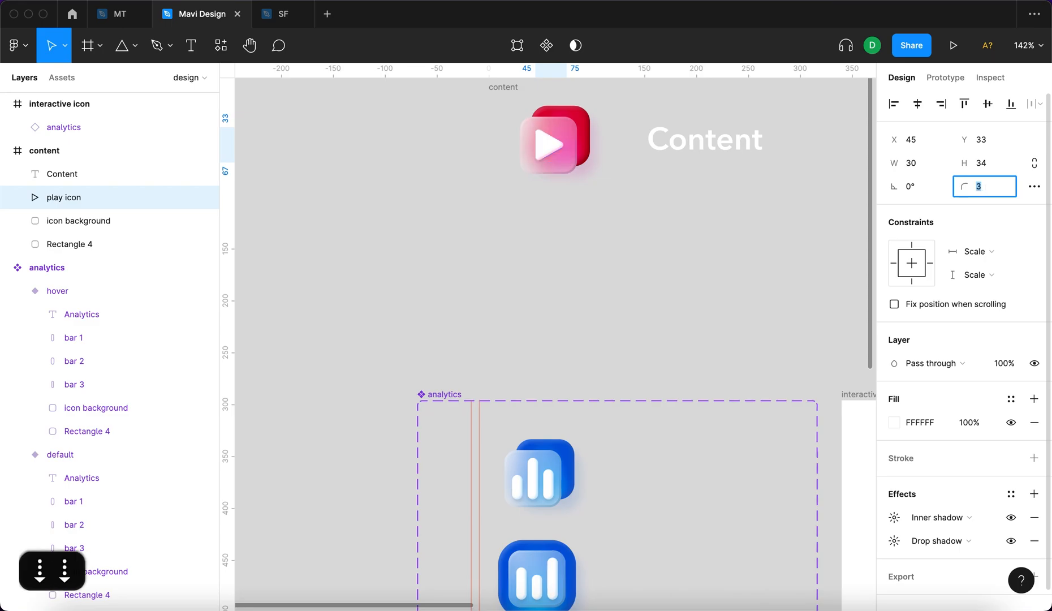
key(Return)
click(530, 338)
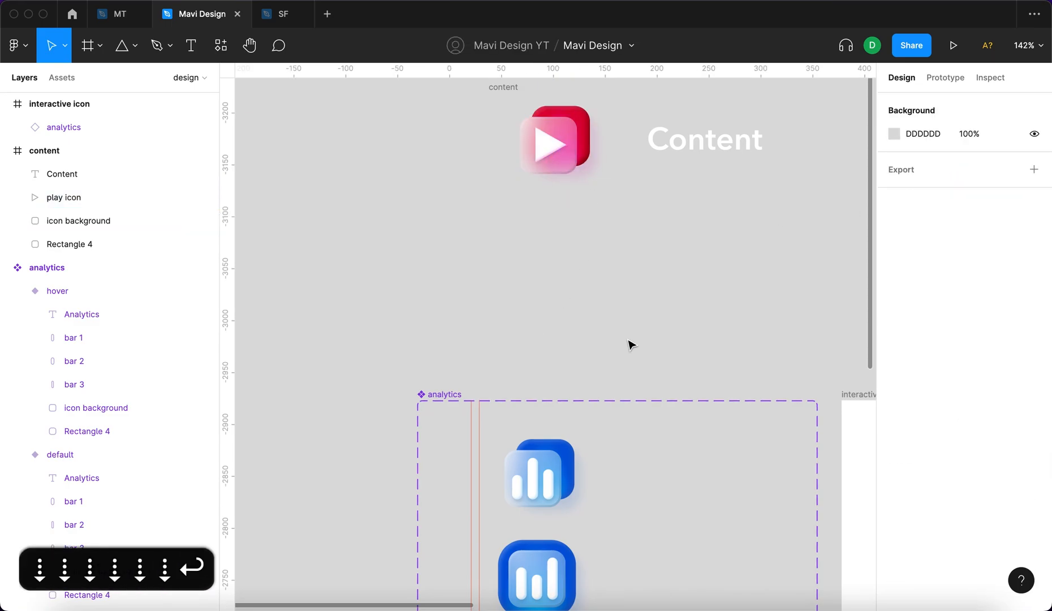
Round the play icon's corners again with a corner radius of about 5.
click(537, 136)
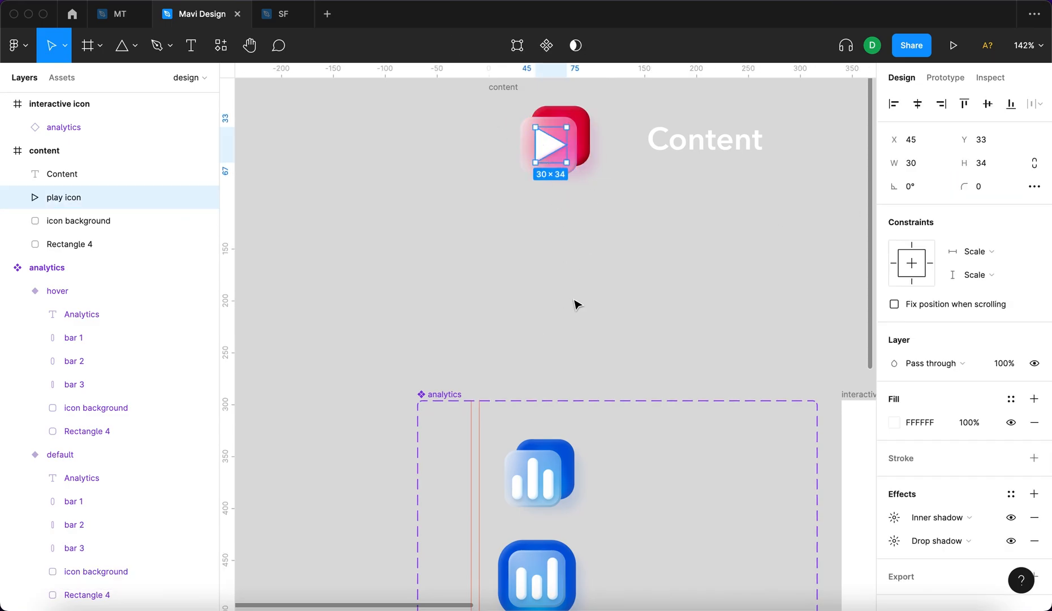
key(Up)
key(Up)
key(Up)
key(Up)
key(Up)
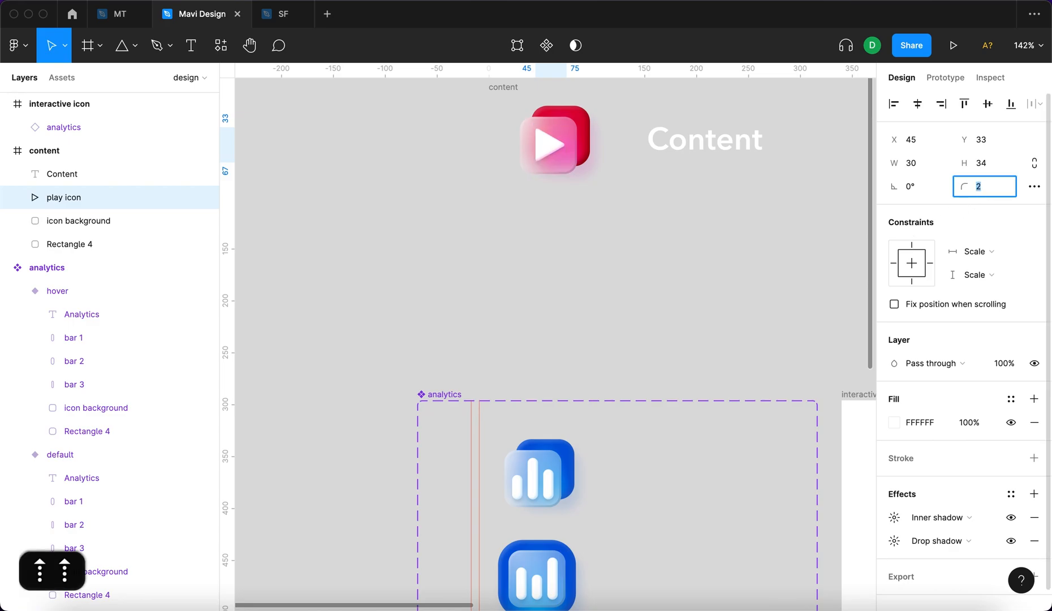
key(Down)
key(Up)
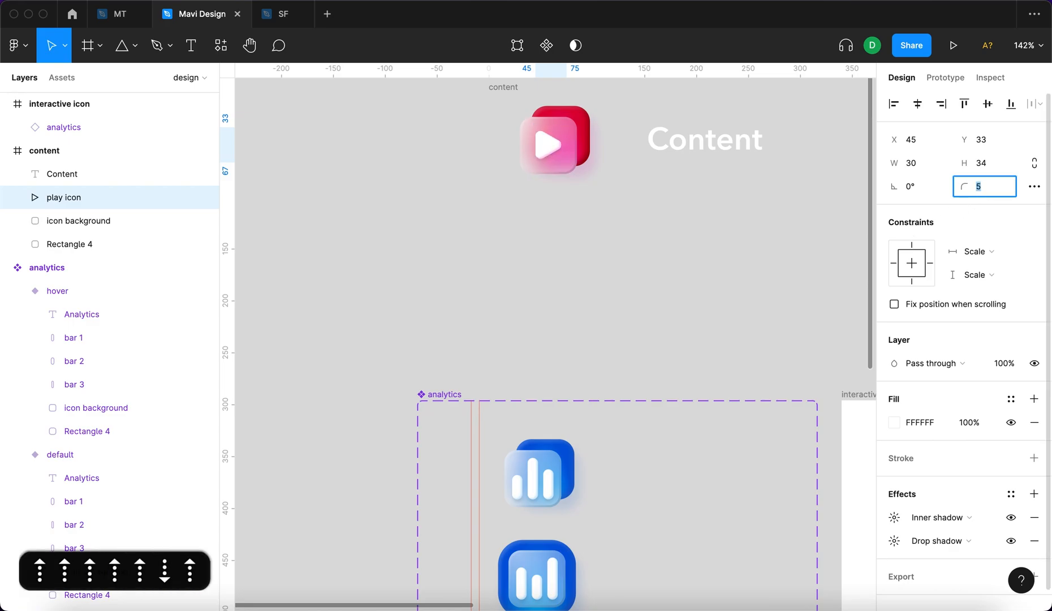
key(Down)
key(Up)
key(Up)
key(Up)
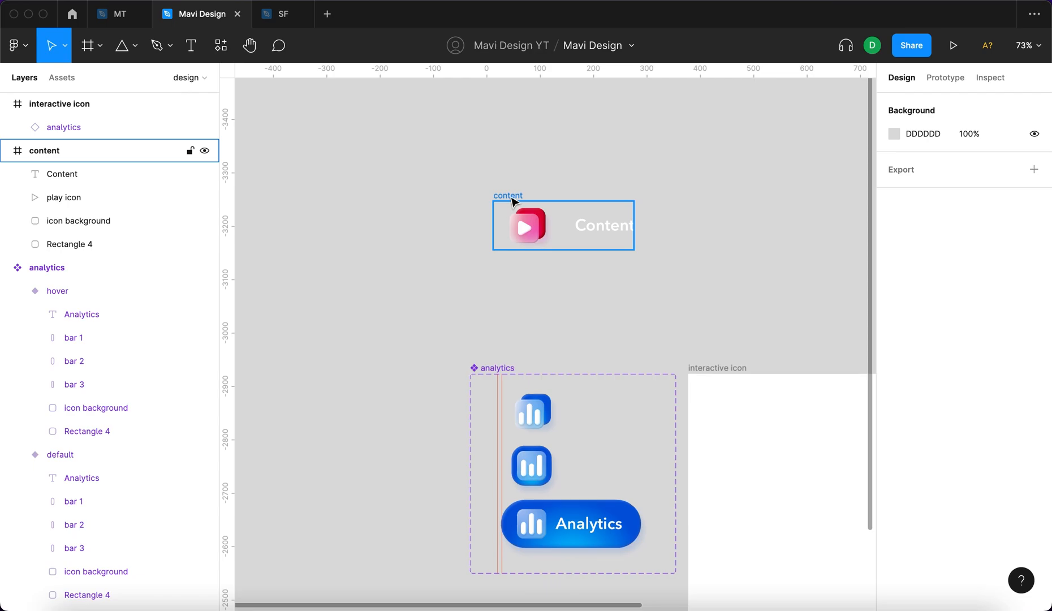
mouse_move(511, 199)
mouse_down()
mouse_move(511, 220)
mouse_move(506, 196)
mouse_up()
click(463, 238)
Turn the content frame into a component and move it to X -31, Y -3320.
click(501, 191)
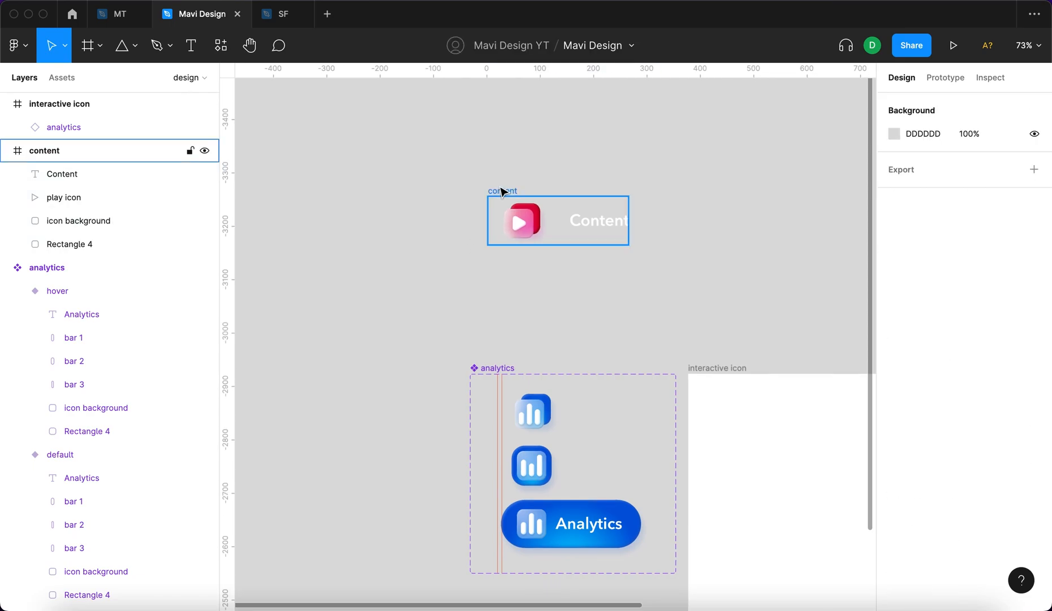
click(509, 50)
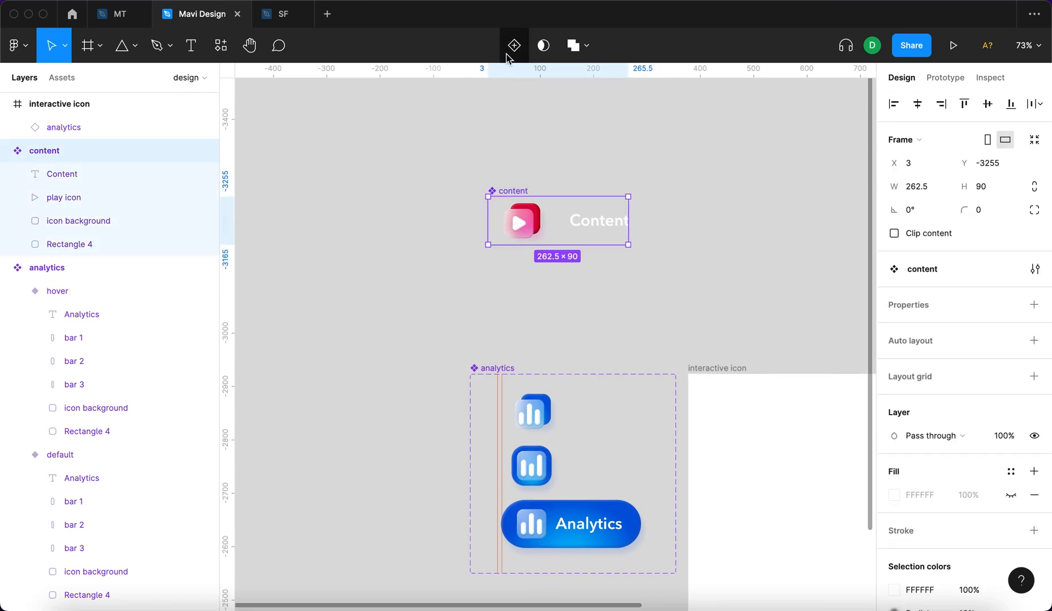
drag(506, 189, 489, 155)
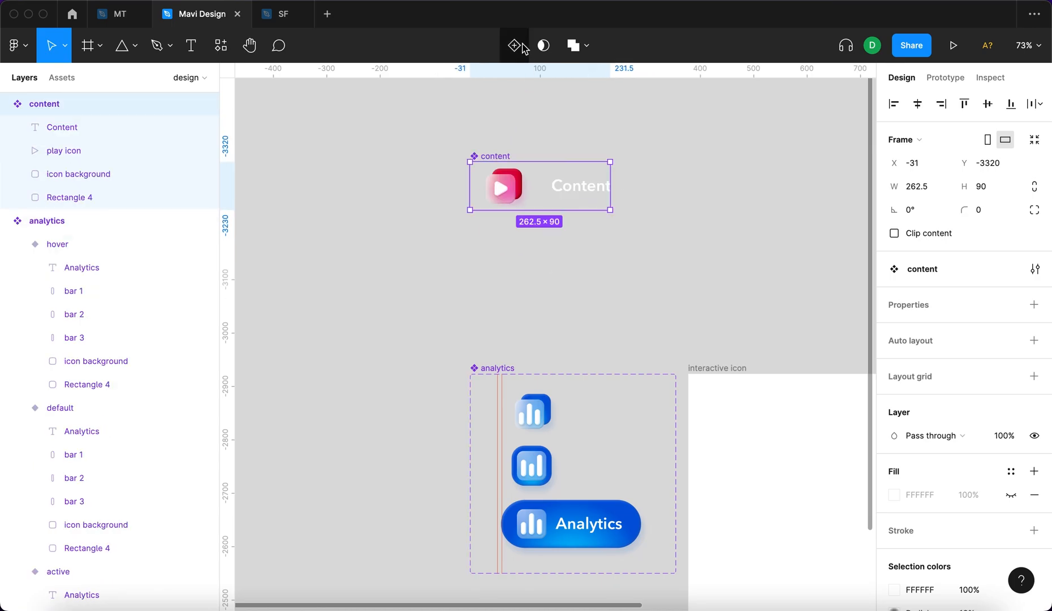
Add a second variant to the content component and name it "hover".
click(517, 45)
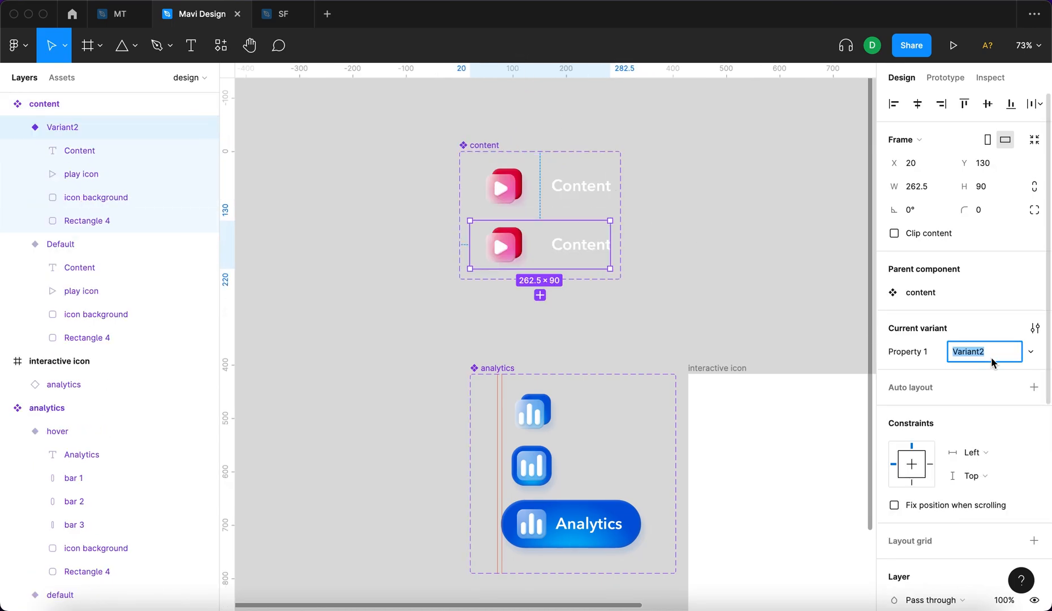
text(hover)
key(Return)
click(515, 210)
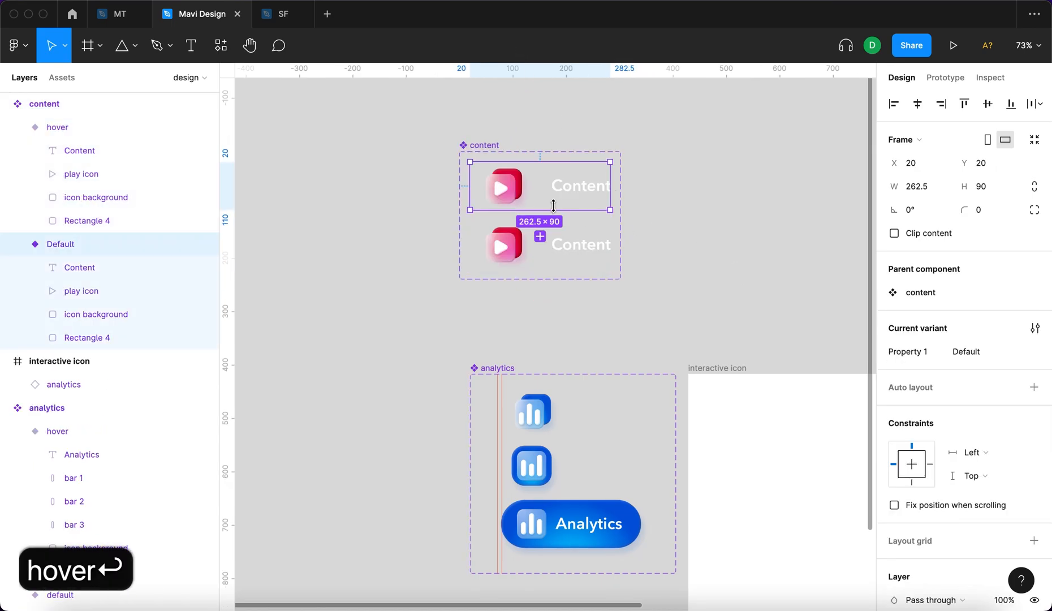
Move the content component set slightly upward and add a third variant named "active".
click(547, 254)
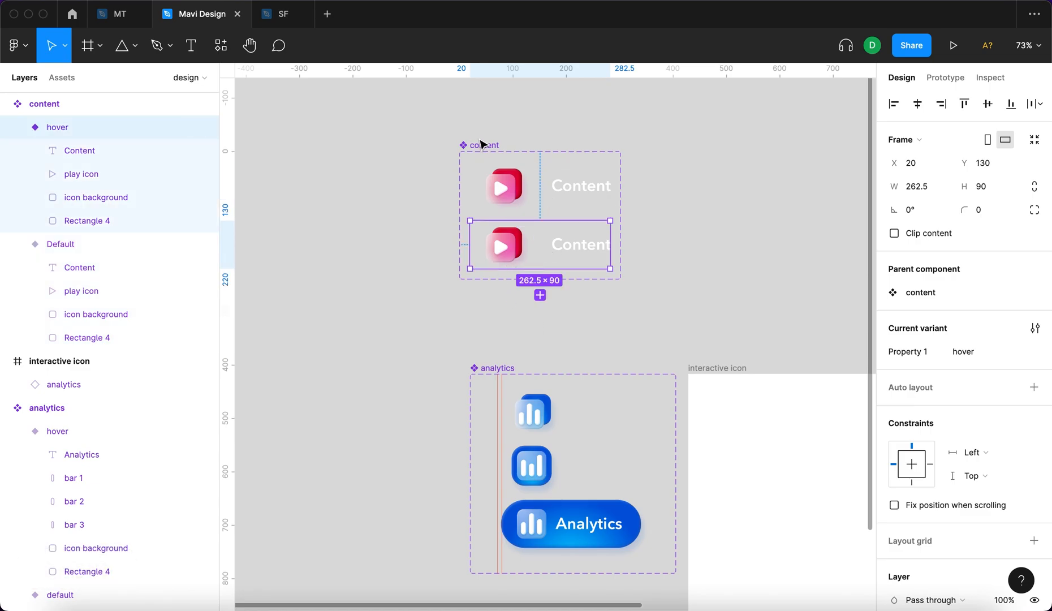
drag(486, 146, 490, 123)
click(535, 233)
click(543, 272)
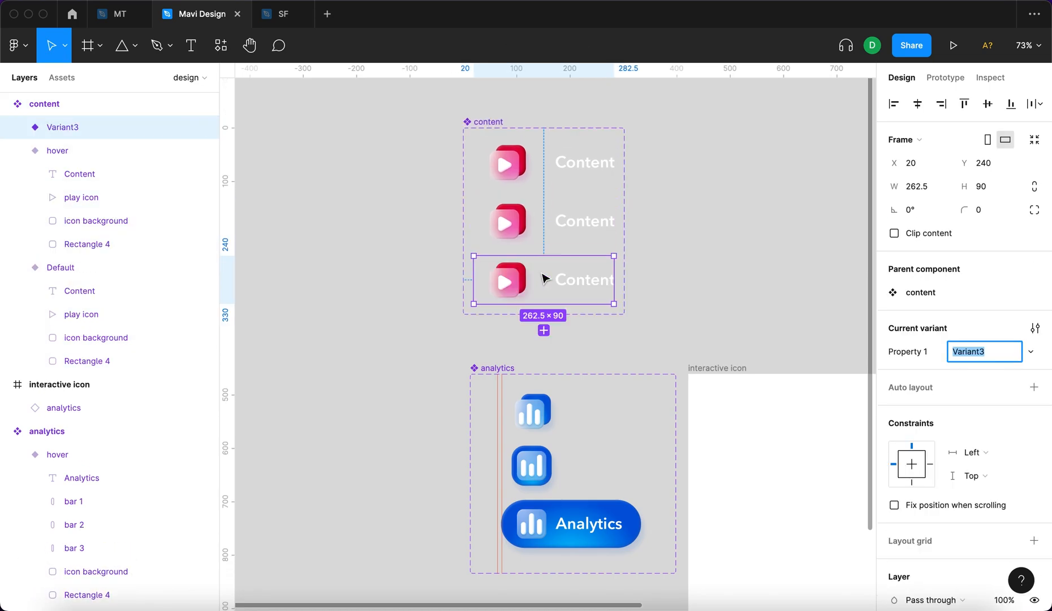
click(984, 352)
text(active)
key(Return)
Examine the size, position and corner radius of the blue background rectangle in the analytics hover variant.
click(557, 238)
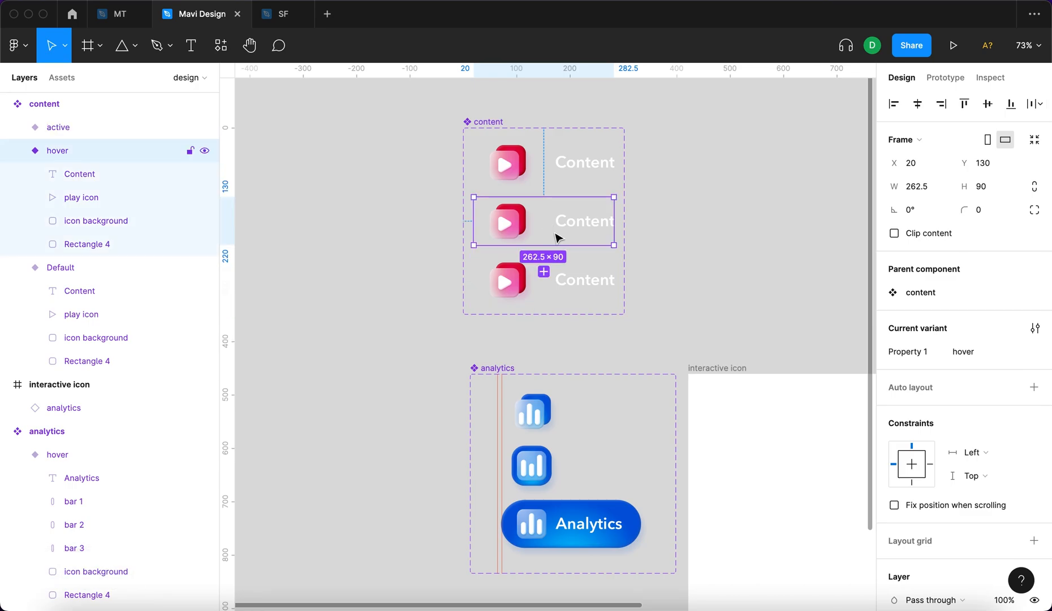
click(528, 164)
click(503, 243)
scroll(503, 244, up, 5)
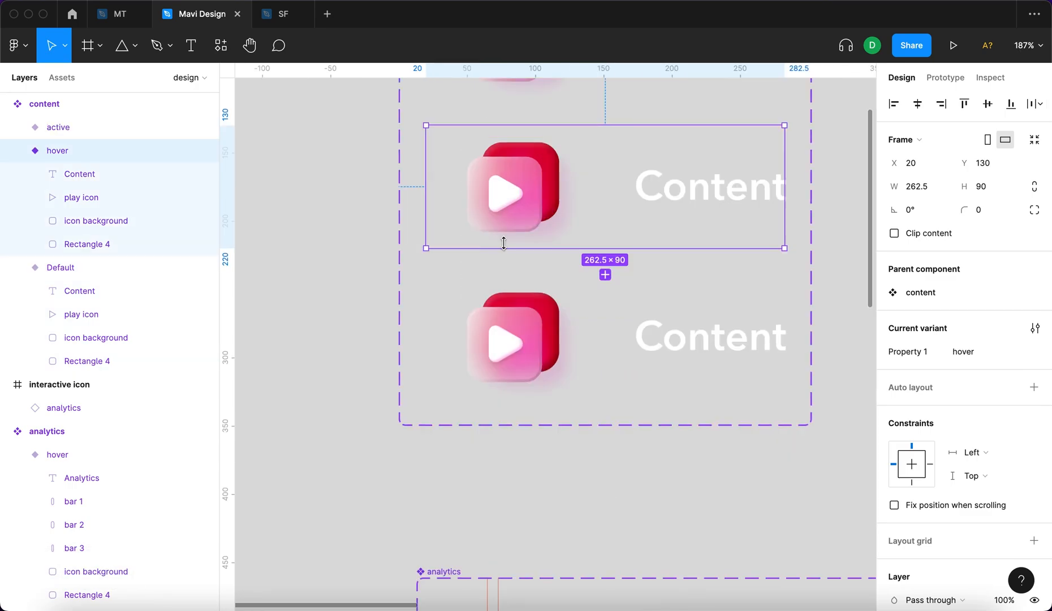
scroll(503, 243, down, 4)
click(543, 515)
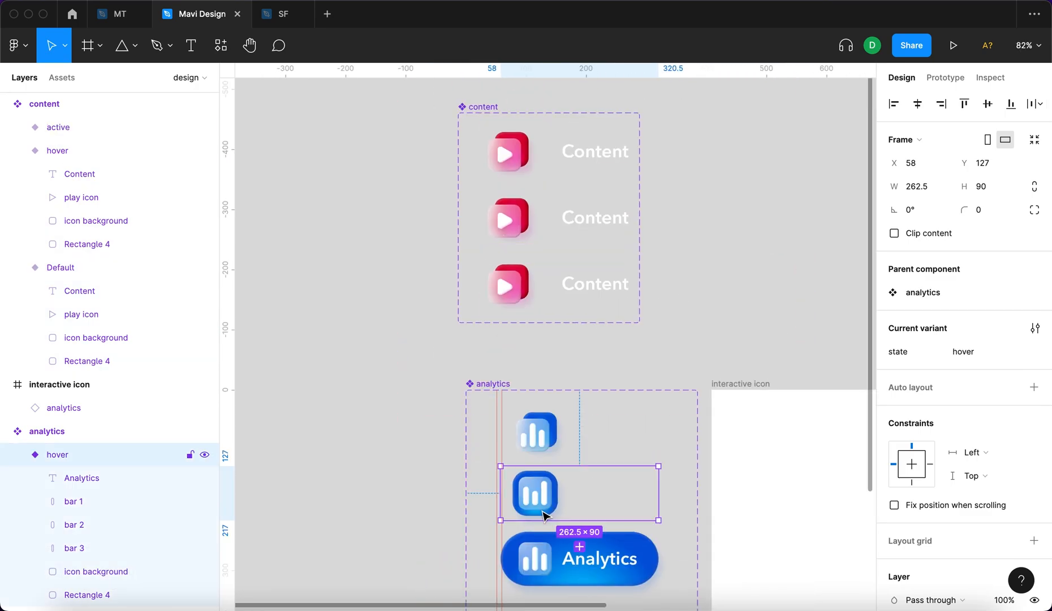
scroll(543, 514, up, 3)
scroll(513, 480, down, 1)
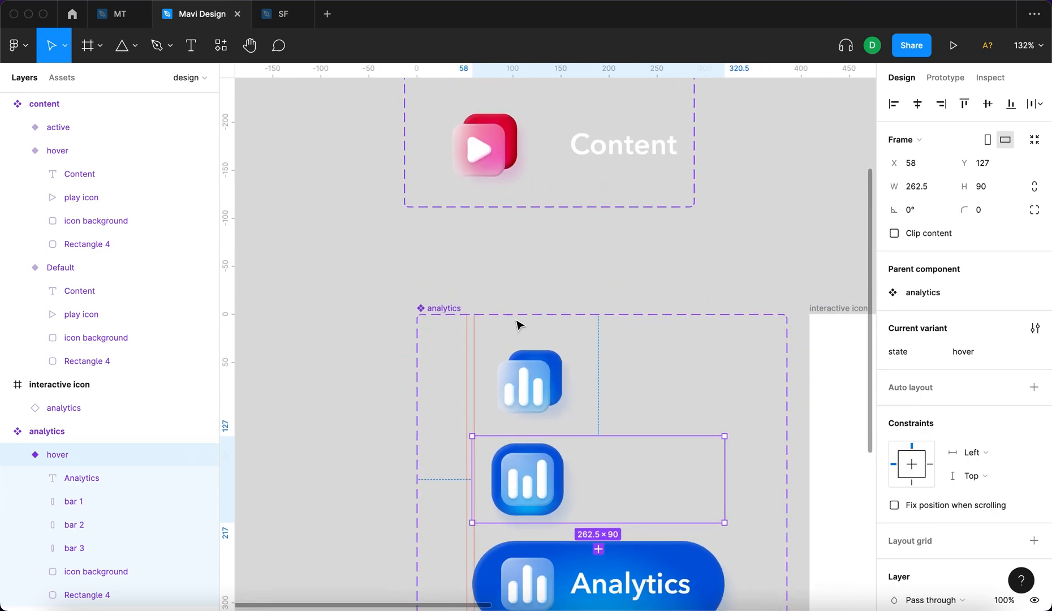
scroll(531, 281, down, 2)
scroll(531, 281, right, 2)
click(488, 438)
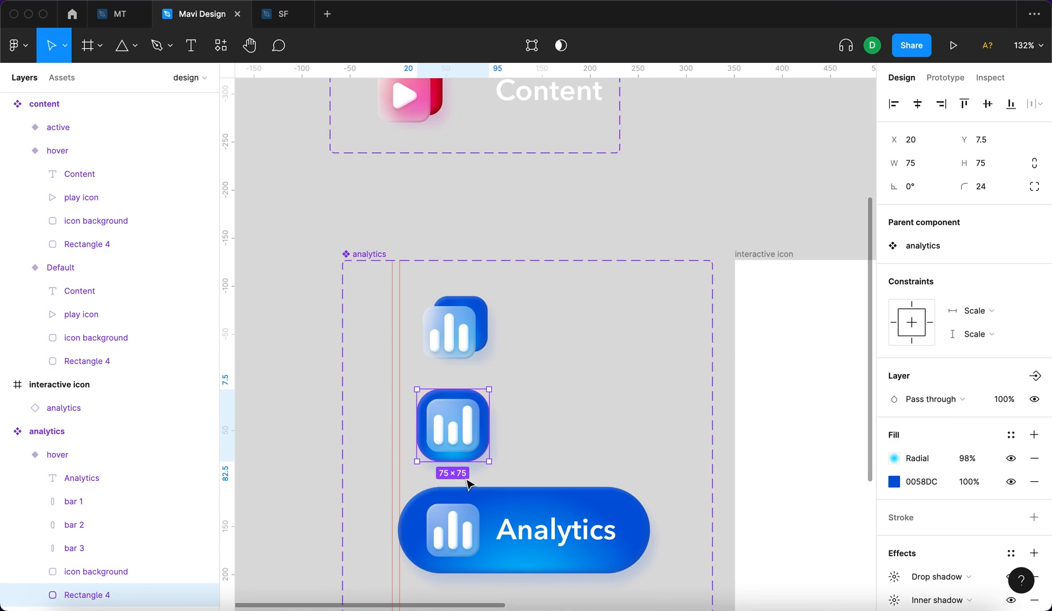
scroll(476, 453, up, 5)
scroll(477, 452, left, 1)
Resize the red background rectangle in the content hover variant to 75 by 75.
click(486, 282)
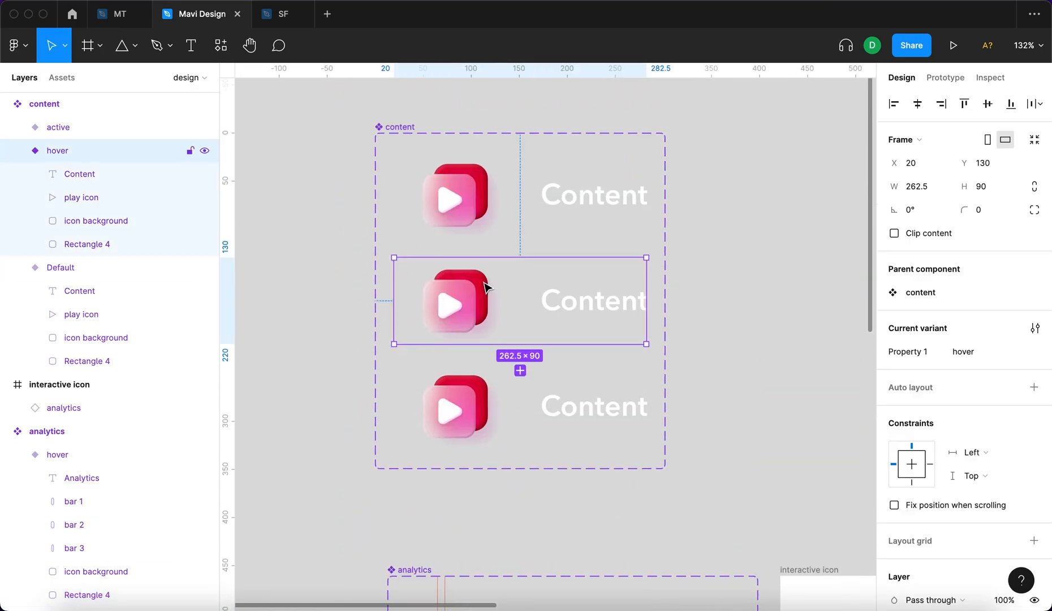
click(485, 287)
click(925, 164)
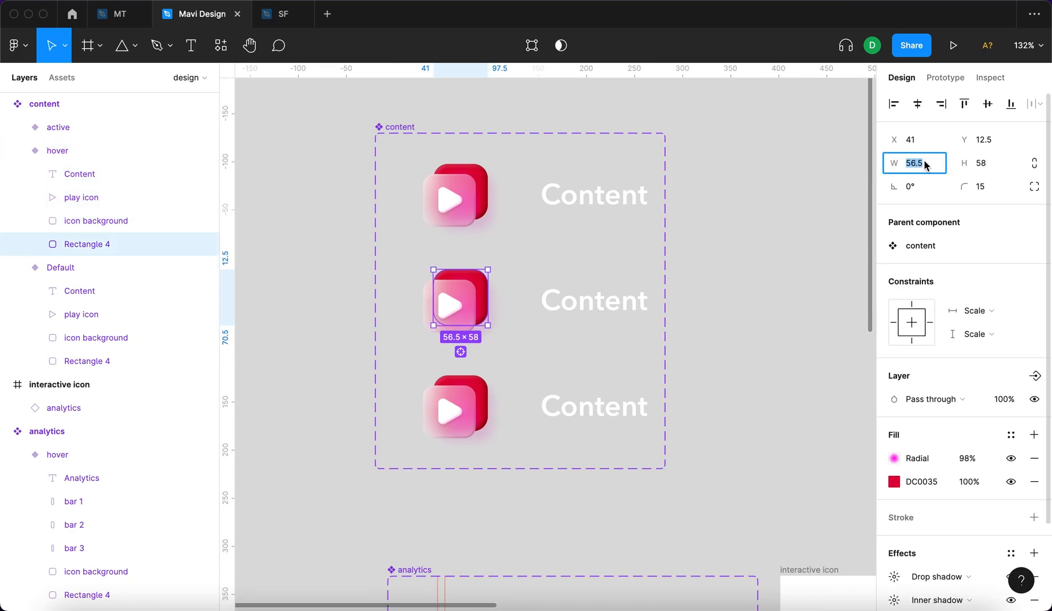
text(75)
key(Tab)
text(75)
key(Return)
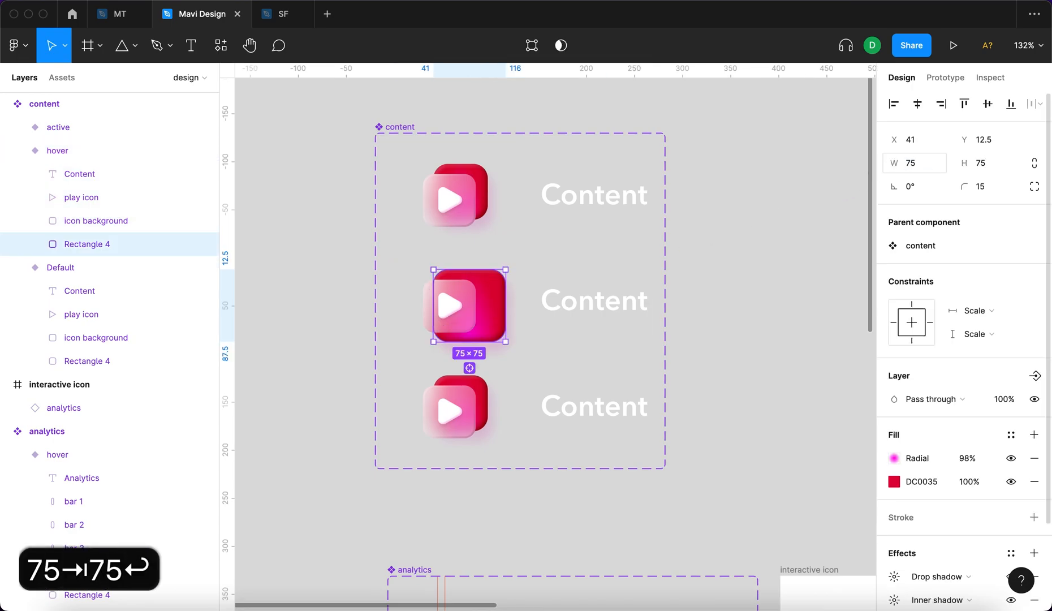
Move the red background rectangle in the content hover variant to X 20, Y 13, centred behind the glass square.
scroll(514, 434, down, 5)
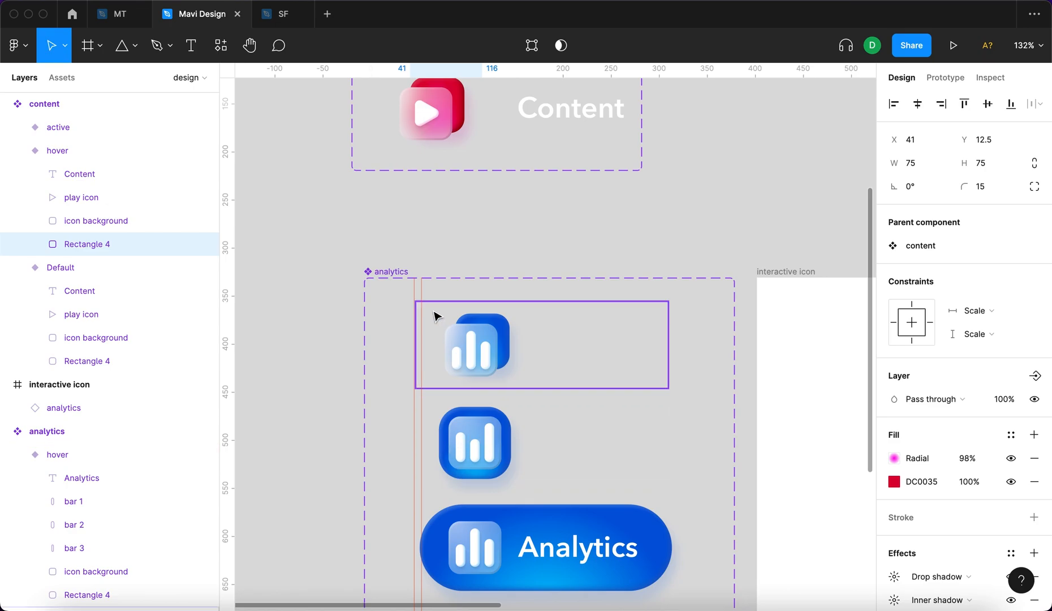
scroll(436, 318, up, 3)
scroll(472, 198, up, 5)
key(Left)
key(Left)
key(Left)
key(Left)
key(Left)
key(Left)
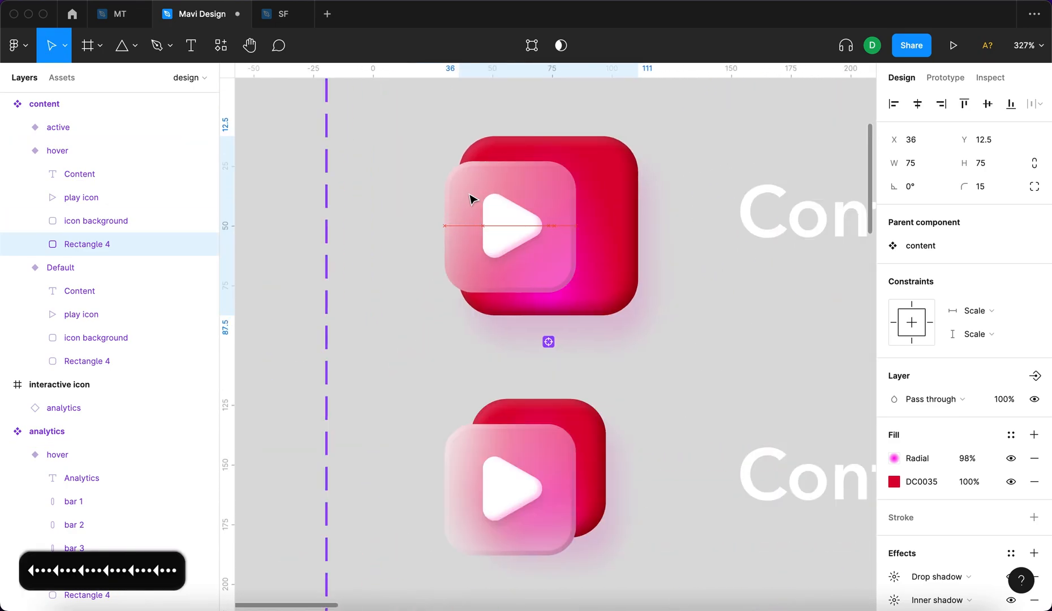
key(Left)
key(Left)
key(Left)
key(Left)
key(Left)
key(Left)
key(Left)
key(Left)
key(Left)
key(Left)
key(Left)
key(Left)
key(Left)
key(Left)
key(Left)
key(Left)
key(Left)
key(Right)
scroll(634, 318, down, 6)
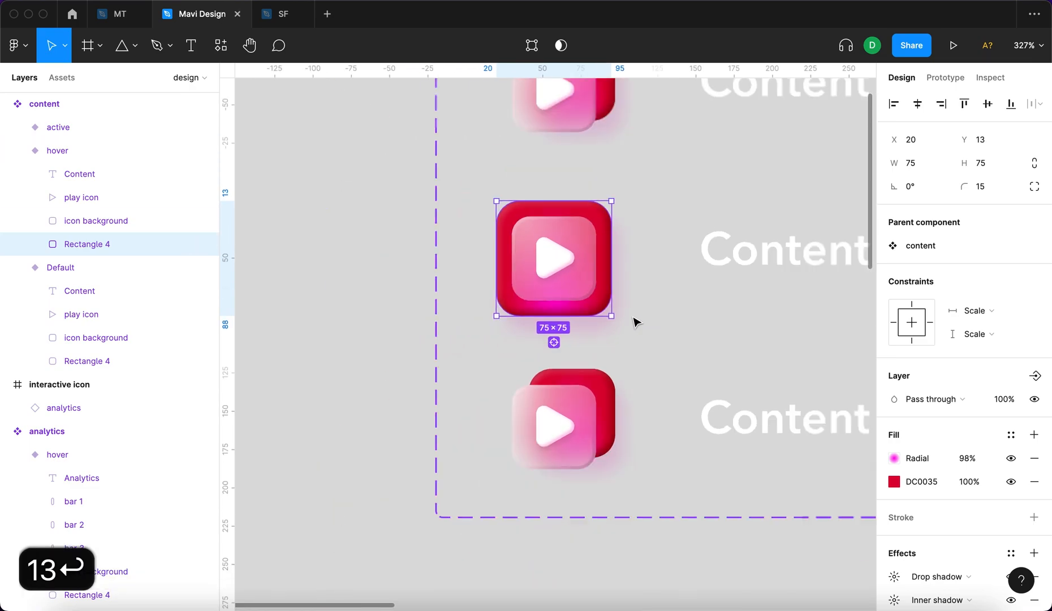
scroll(633, 317, down, 1)
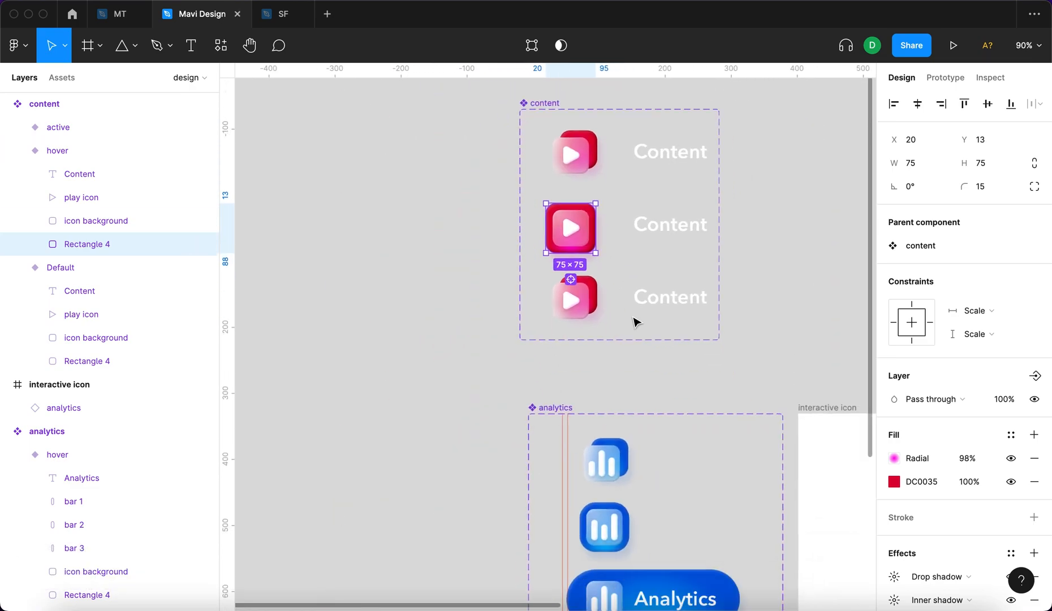
Set the corner radius of the red background rectangle in the content hover variant to 24, matching the blue one.
scroll(633, 323, down, 2)
scroll(589, 455, up, 5)
super+click(593, 463)
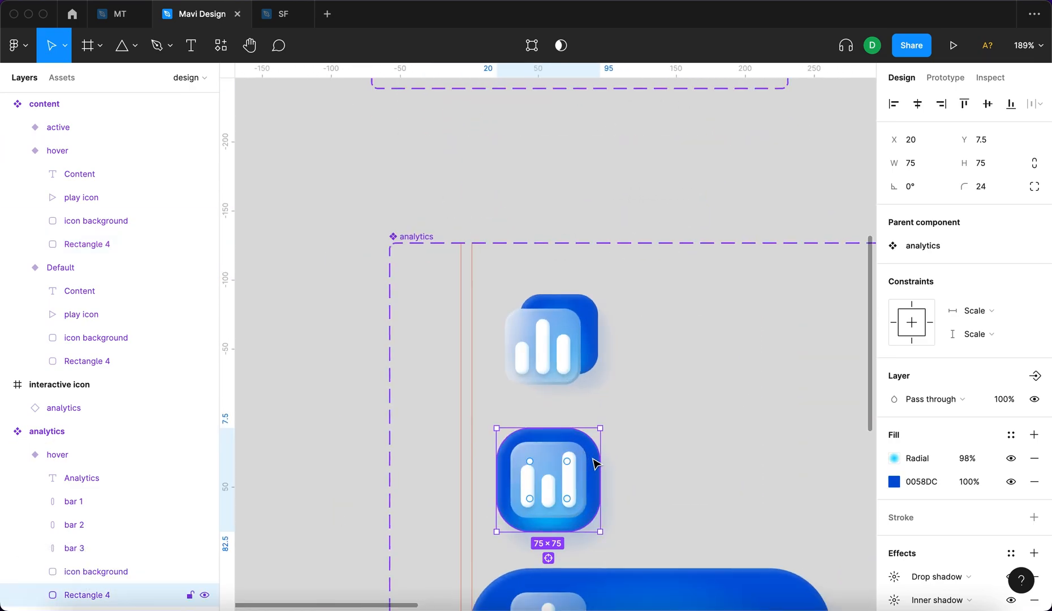
scroll(596, 163, up, 6)
super+click(541, 184)
click(984, 186)
text(2)
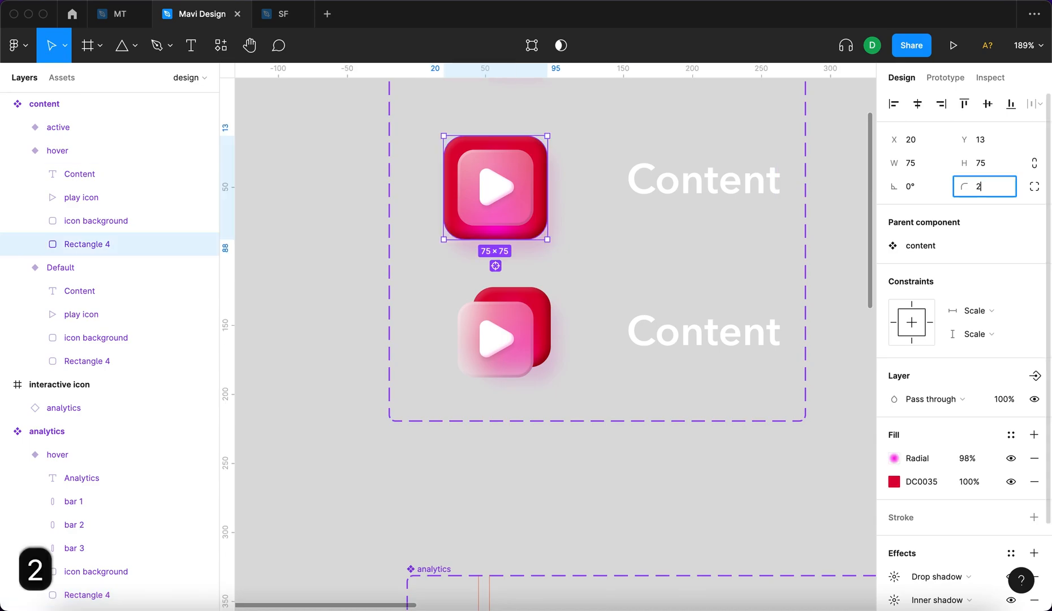
text(4)
key(Return)
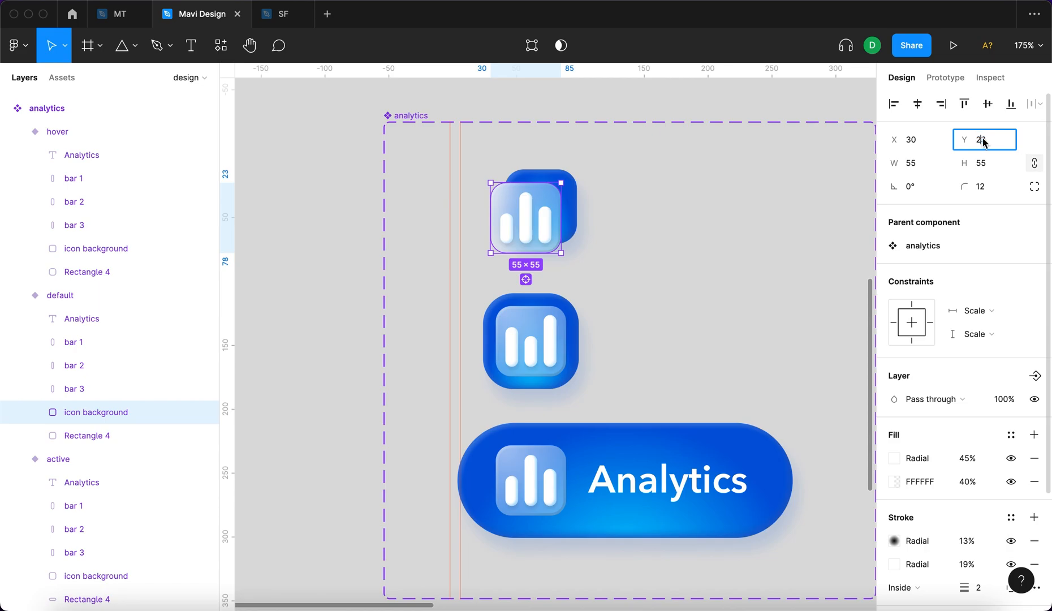
Set the Y position of the glass square in the content hover variant to 17.5, matching the analytics hover variant.
click(531, 334)
click(974, 141)
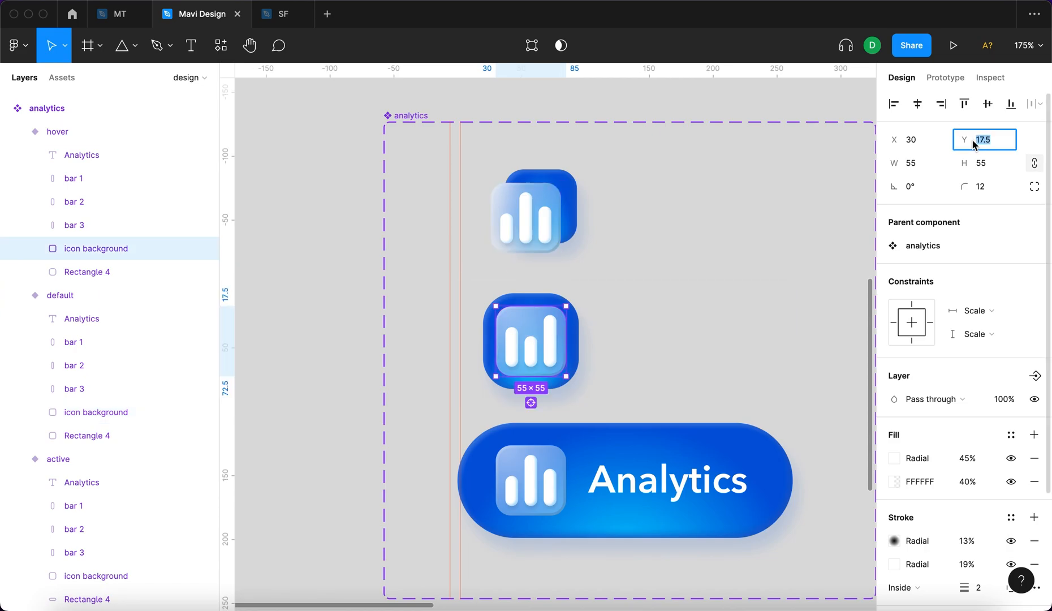
scroll(775, 171, up, 5)
scroll(775, 171, up, 5)
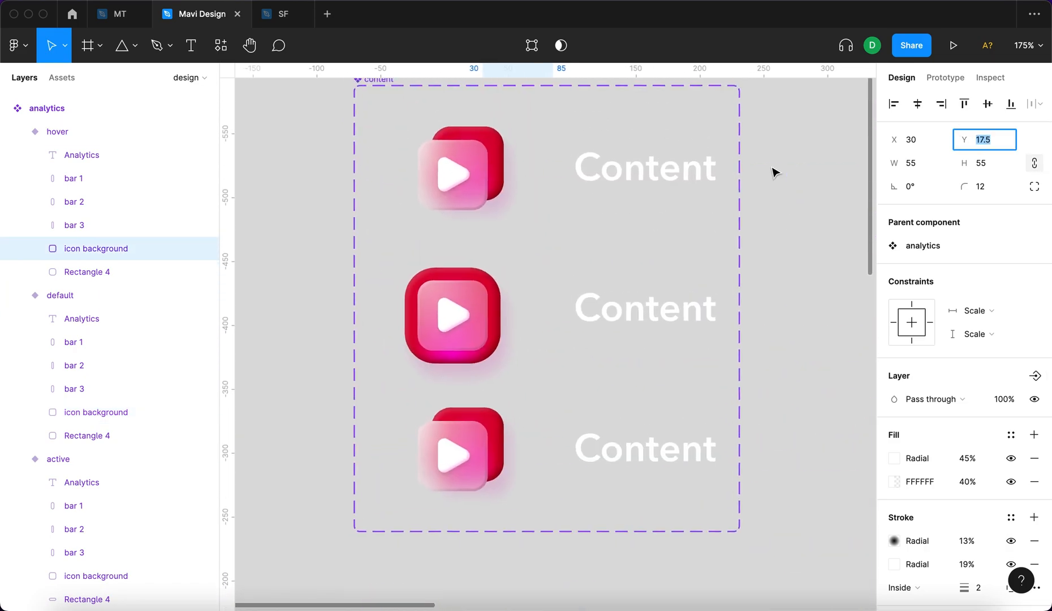
click(472, 353)
click(996, 141)
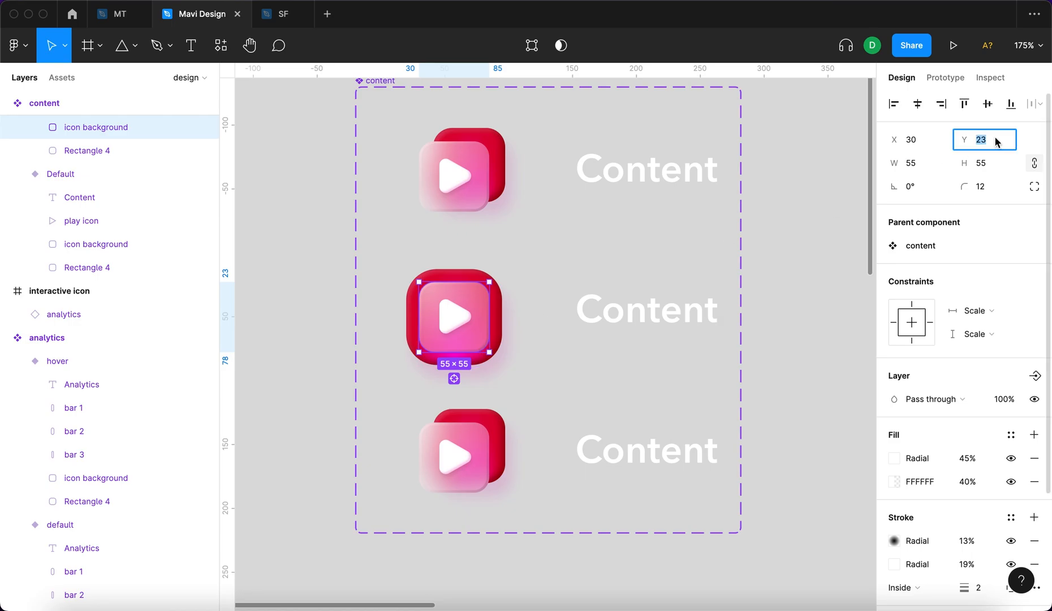
text(17.5)
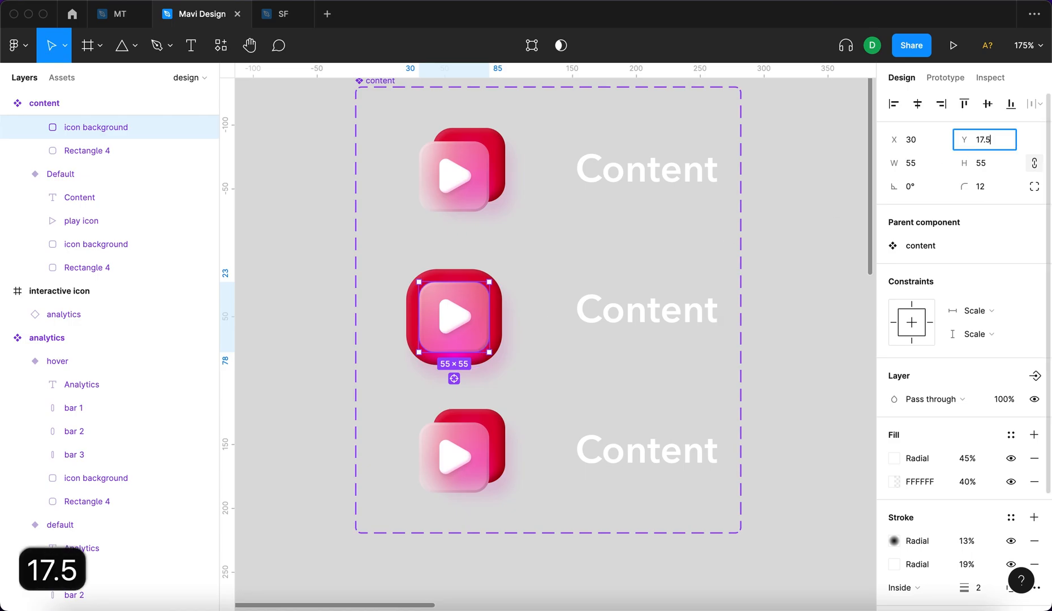
key(Return)
Set the Y position of the red background rectangle in the content hover variant to 7.5.
click(457, 317)
scroll(571, 401, up, 5)
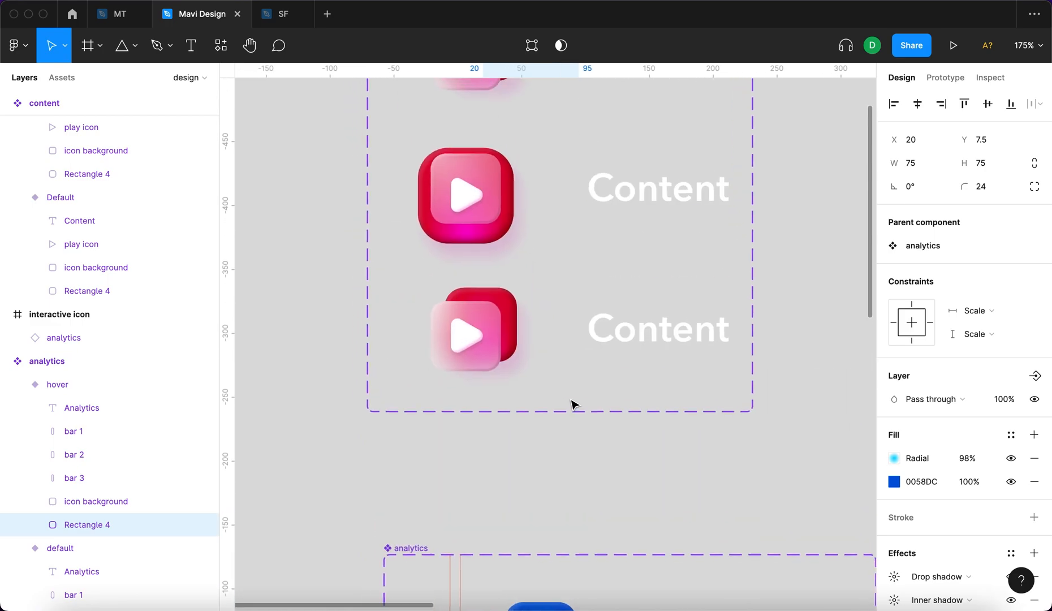
double_click(531, 321)
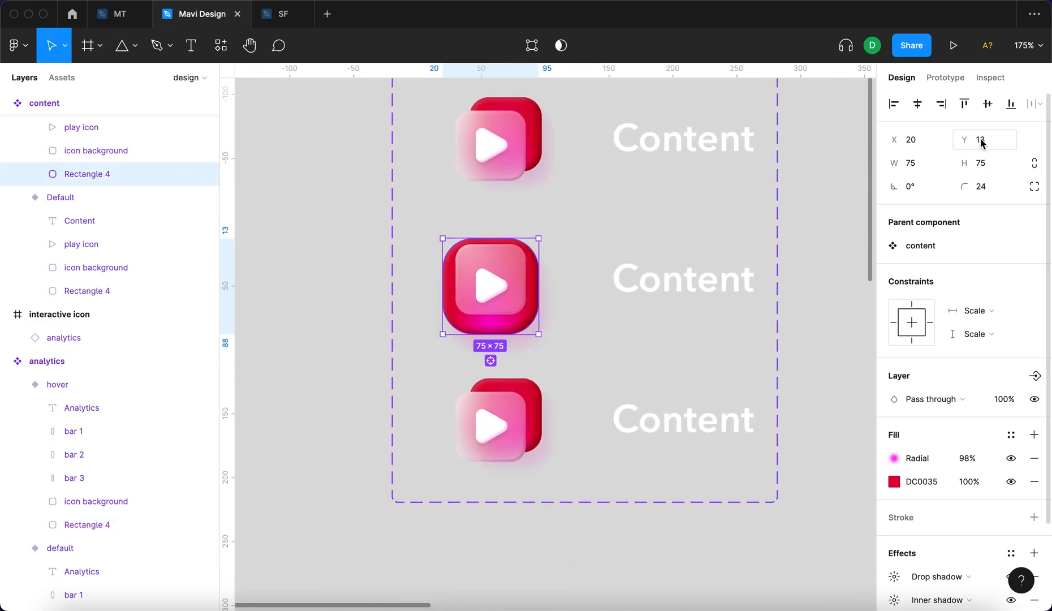
text(7.5)
key(Return)
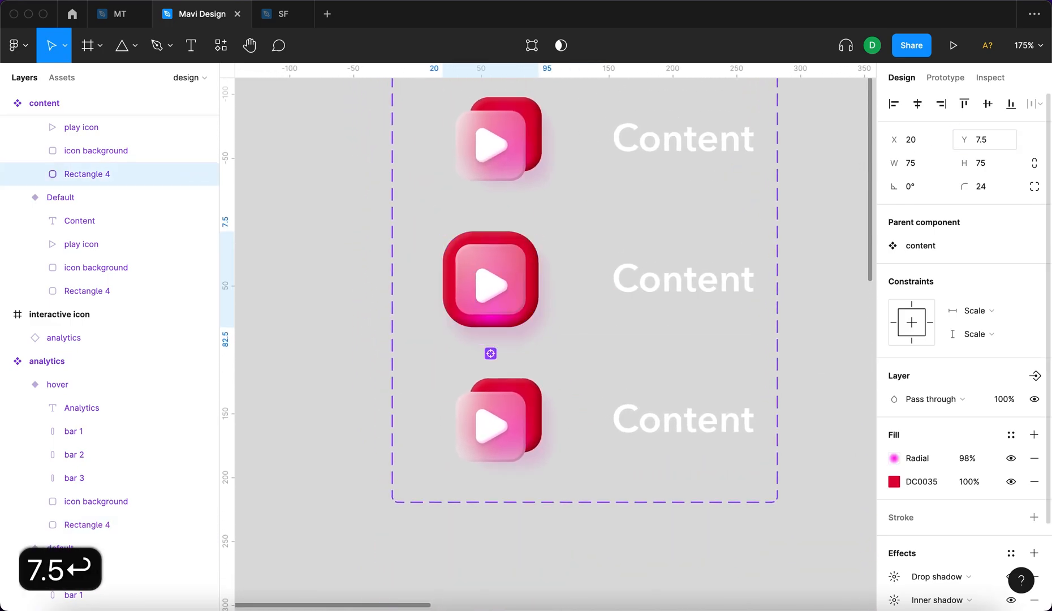
Nudge the play icon in the content hover variant up to Y 28, centring it in the glass square.
click(490, 290)
scroll(489, 294, up, 5)
key(Up)
key(Up)
key(Up)
key(Up)
key(Up)
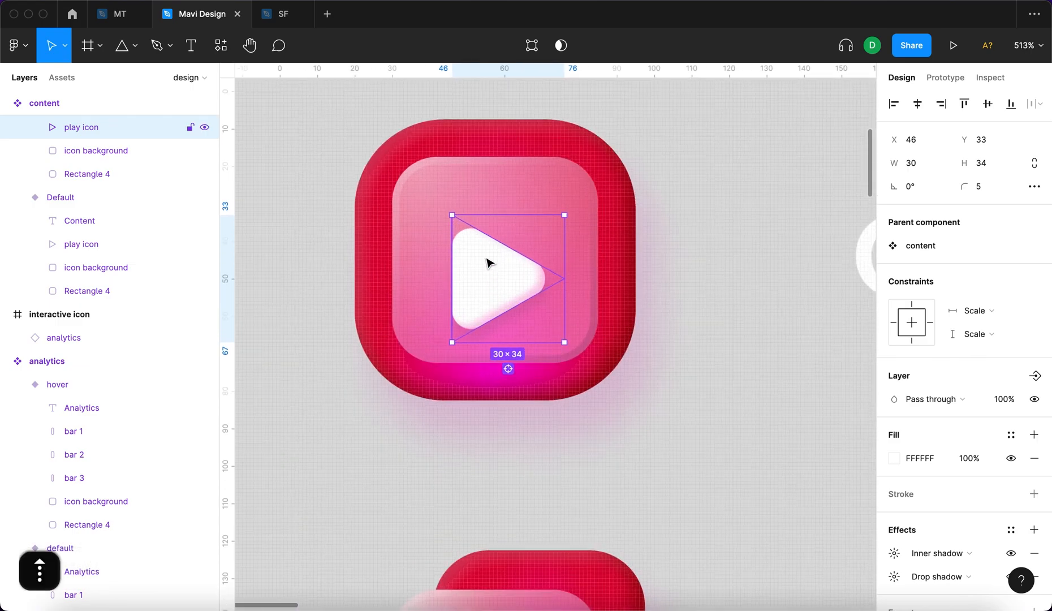
scroll(550, 408, down, 5)
click(421, 374)
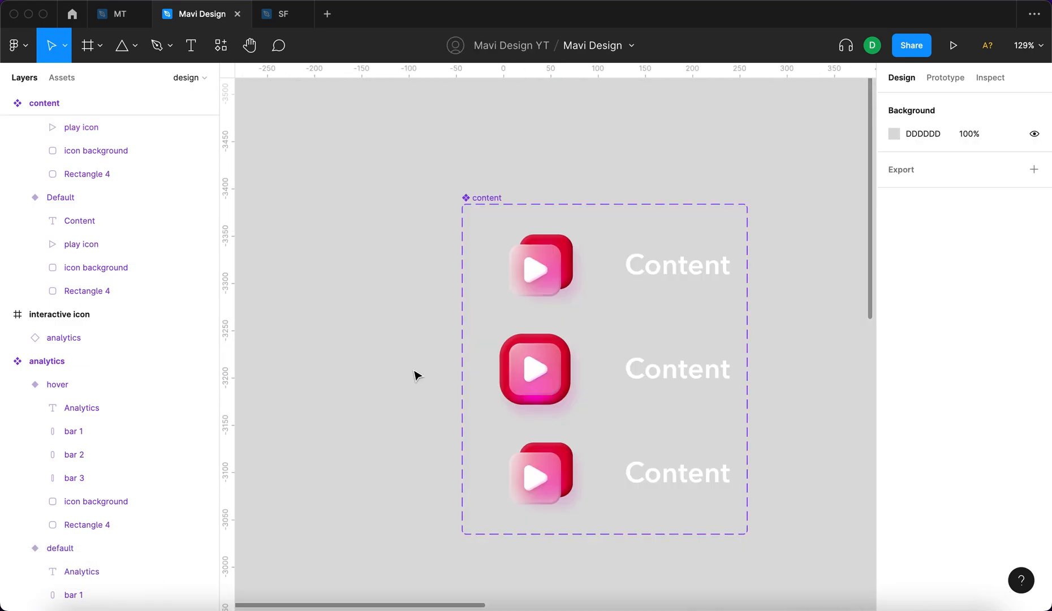
Compare the hover and default frames of the content component set with the analytics variants.
scroll(416, 374, down, 2)
scroll(417, 374, right, 2)
scroll(673, 317, down, 3)
click(673, 317)
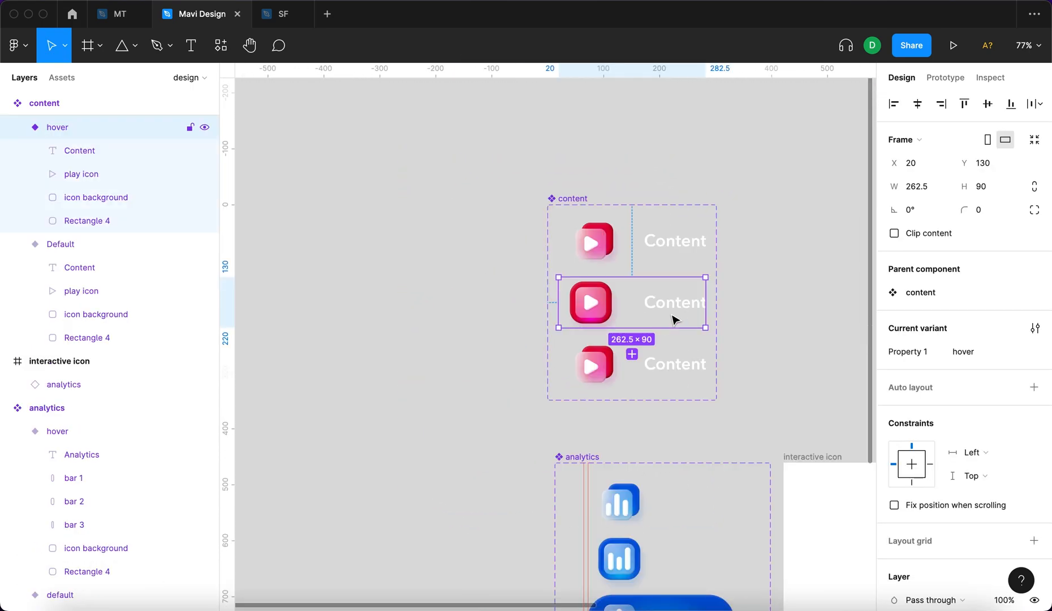
click(655, 259)
scroll(645, 401, down, 4)
scroll(645, 401, right, 1)
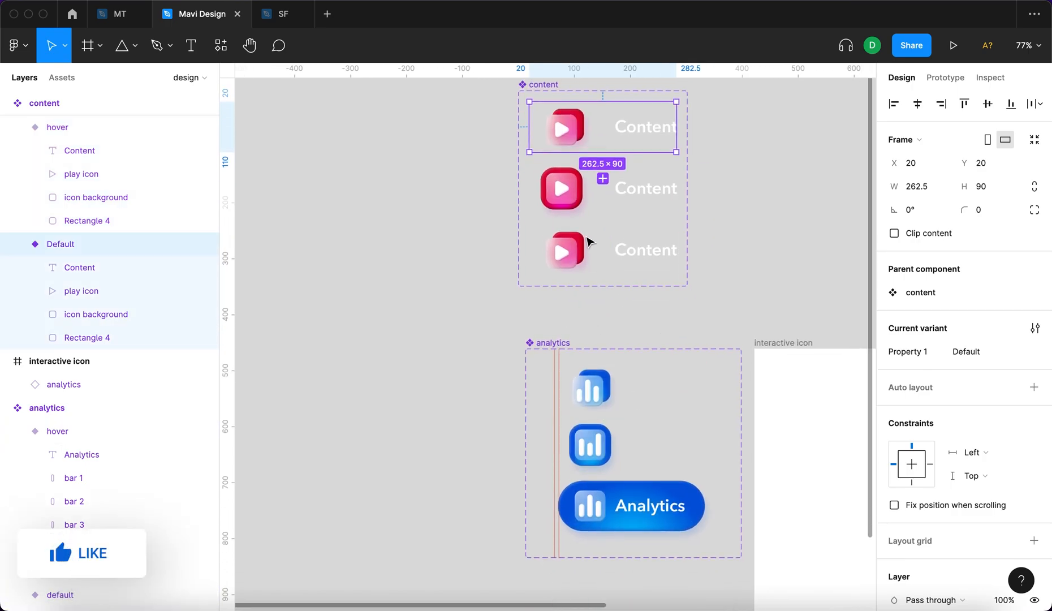
scroll(566, 170, up, 1)
click(541, 100)
click(420, 202)
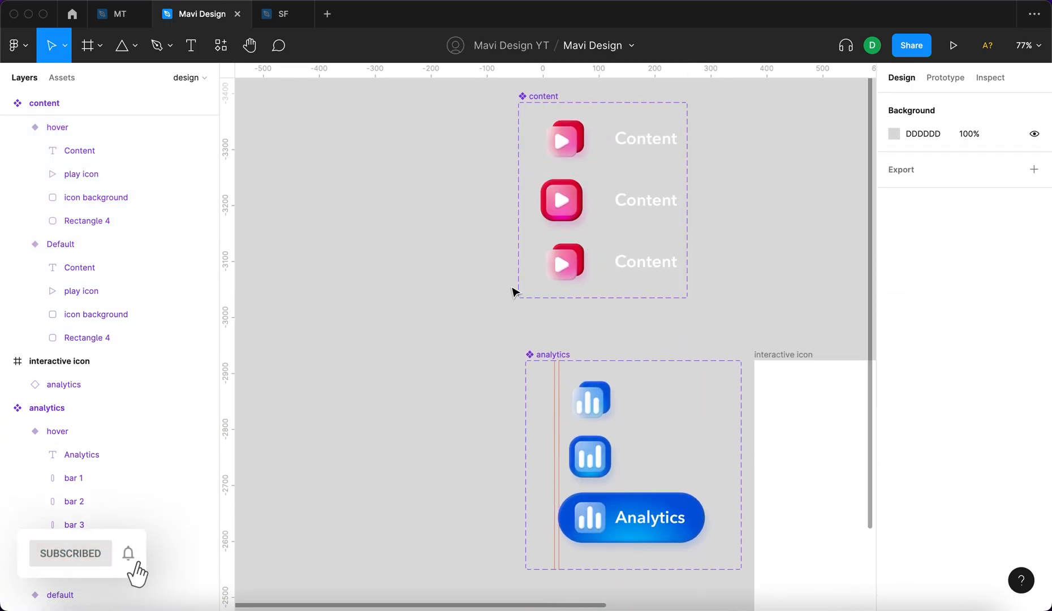
Set the glass square's Y position in the content active variant to 17.5 and compare it with the analytics active variant.
scroll(514, 291, up, 6)
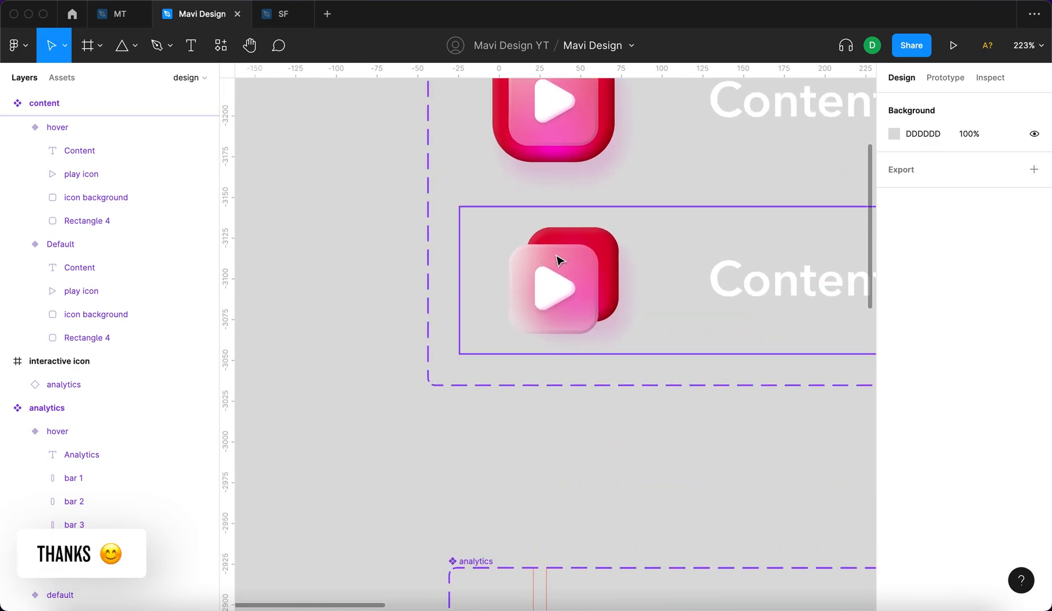
scroll(604, 326, down, 5)
click(651, 500)
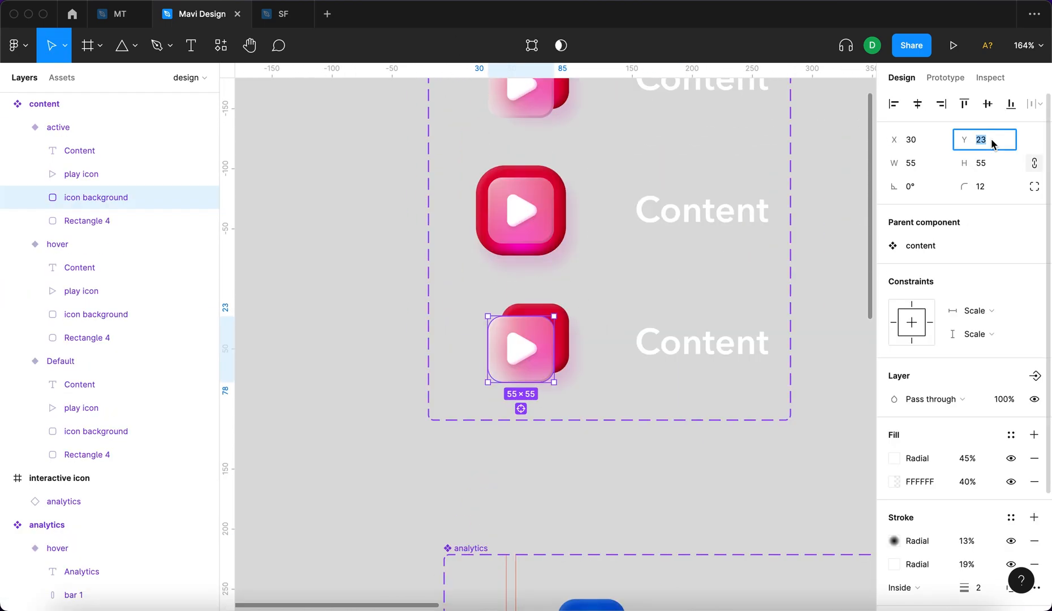
text(17.)
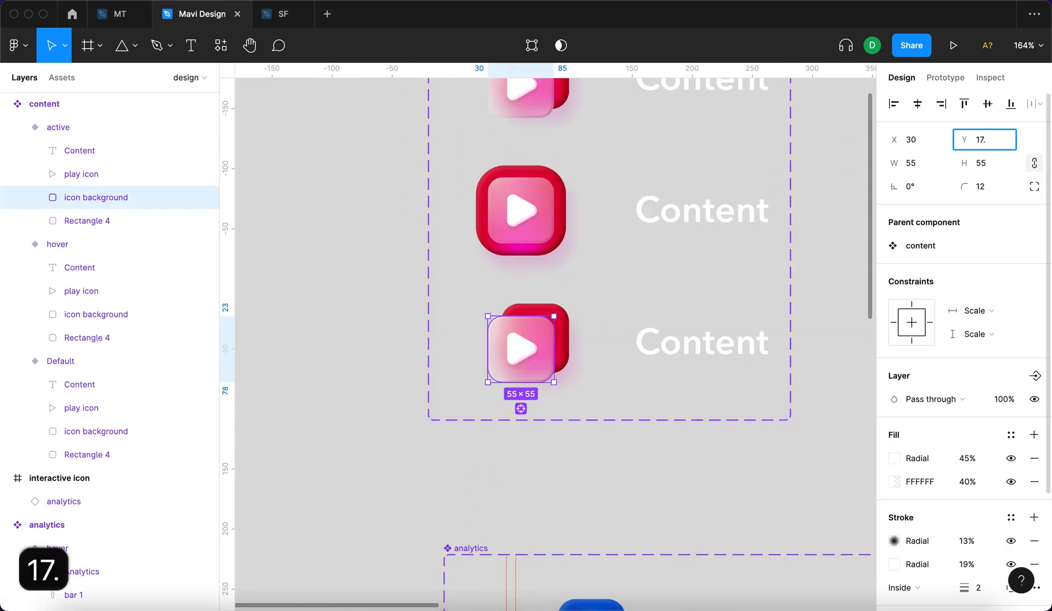
text(5)
key(Return)
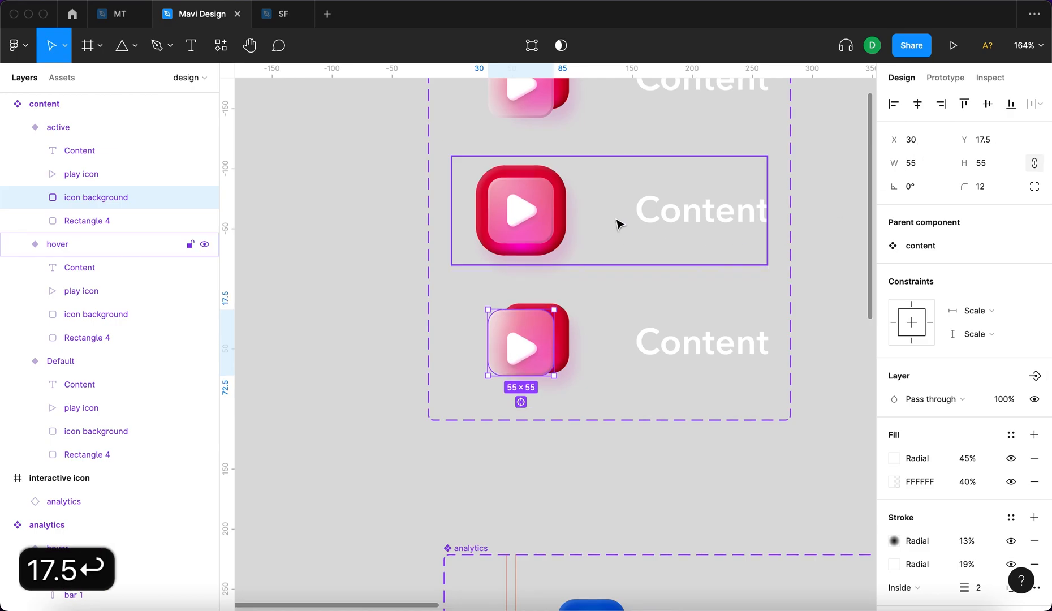
super+click(546, 229)
scroll(547, 360, down, 8)
super+click(609, 403)
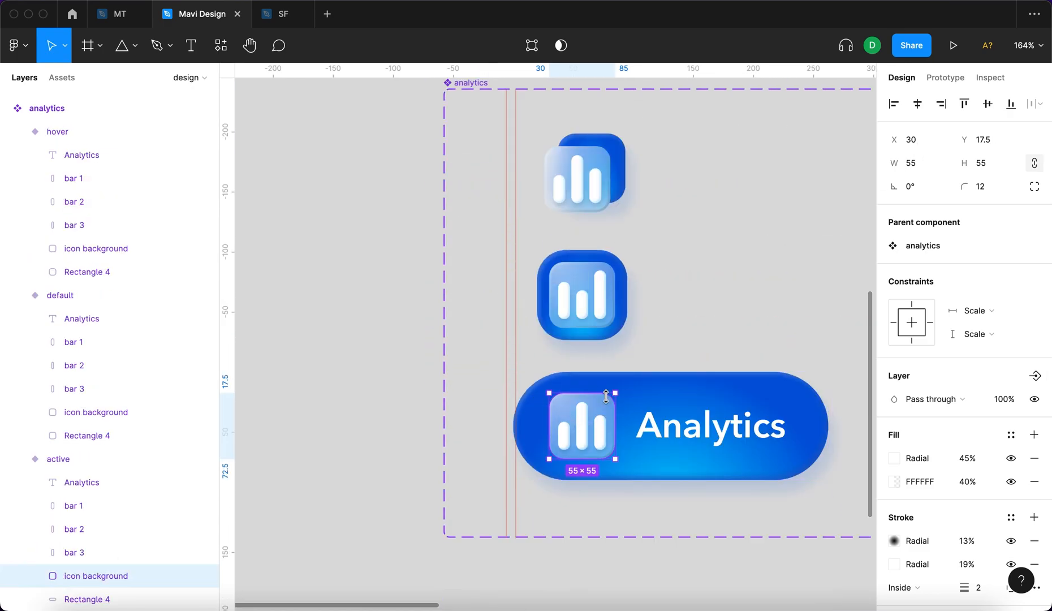
scroll(588, 350, up, 6)
super+click(521, 175)
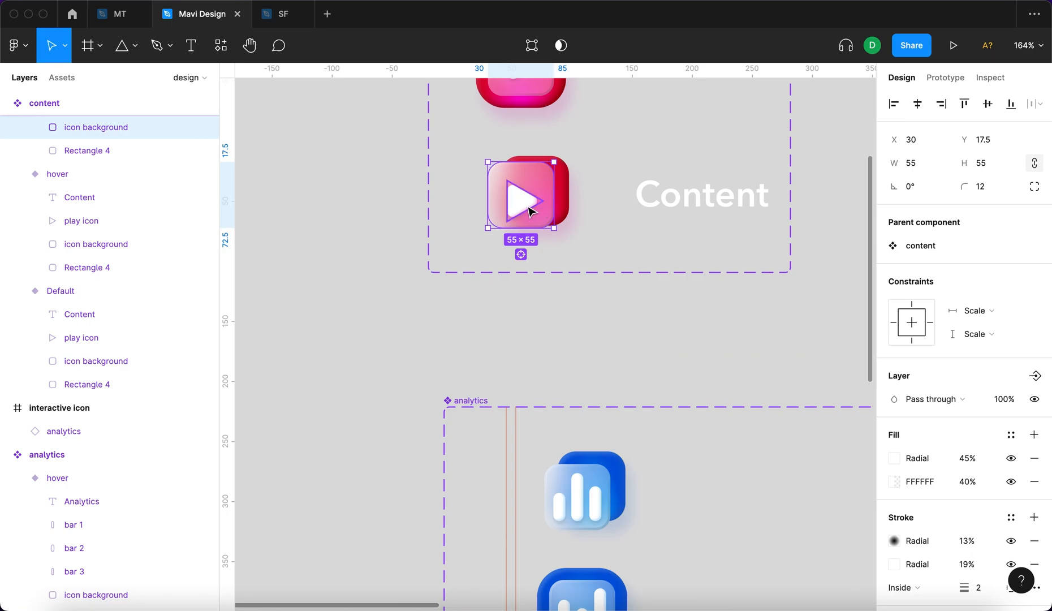
Set the Y position of the play icon in the content active variant to 28, as in the hover variant.
scroll(529, 208, up, 3)
super+click(526, 202)
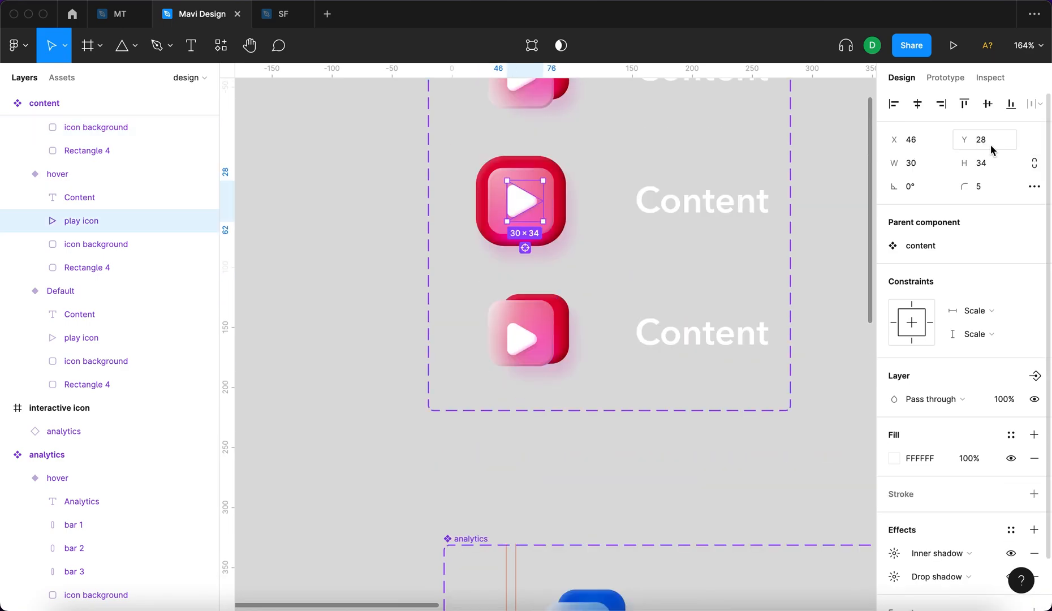
super+click(522, 350)
click(987, 144)
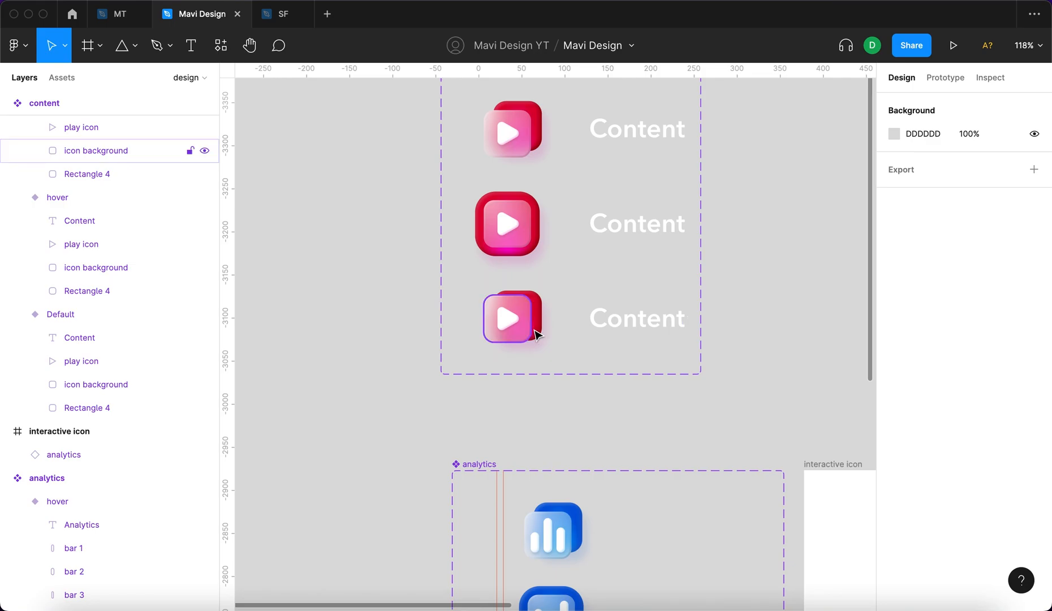
super+click(529, 330)
Stretch the red background rectangle in the content active variant to about 265 by 90, starting at X 0, Y 0.
click(545, 331)
drag(494, 291, 457, 280)
drag(539, 338, 685, 357)
click(351, 303)
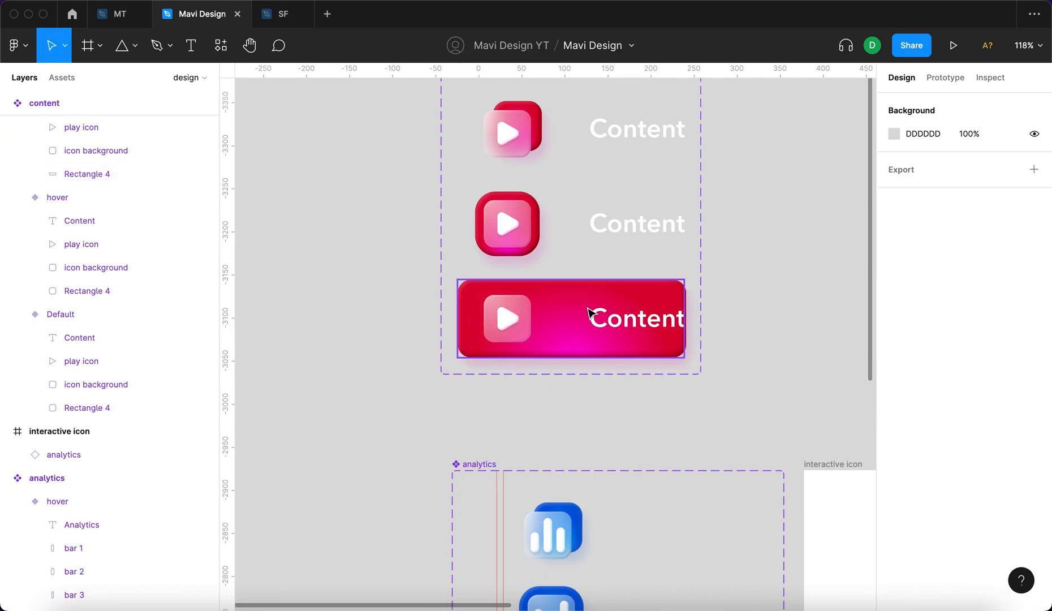
Narrow the red background rectangle in the content active variant to 263 wide so it fits the variant frame.
click(592, 313)
scroll(664, 455, down, 5)
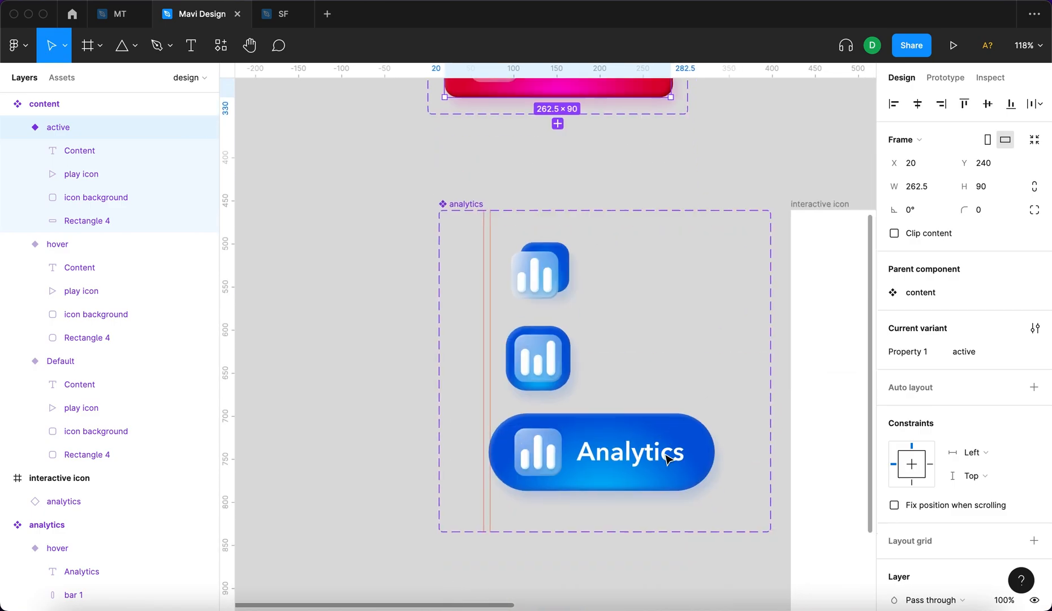
click(640, 420)
scroll(634, 365, up, 5)
click(559, 324)
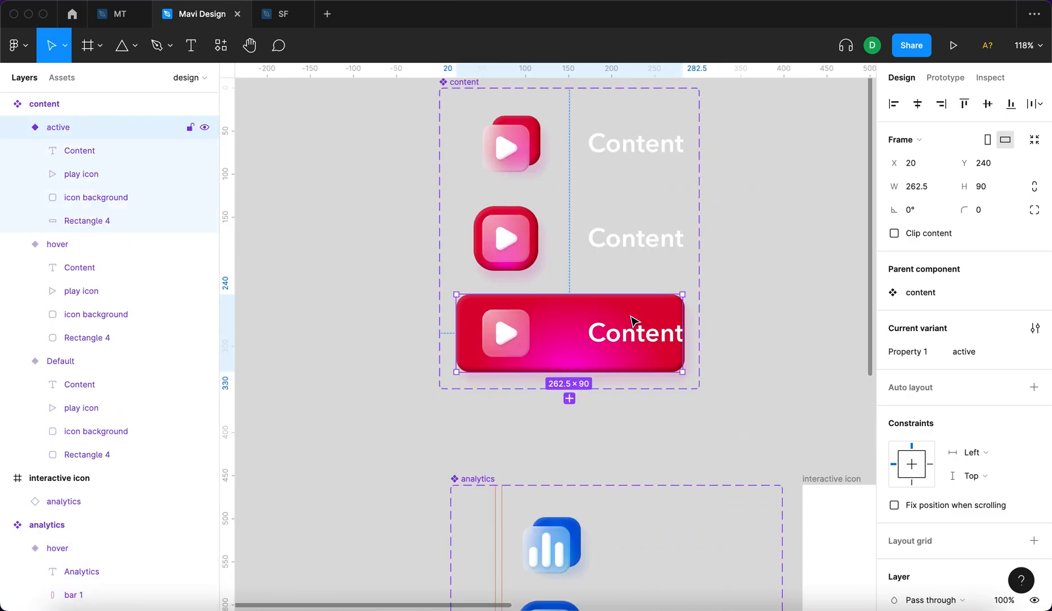
scroll(632, 321, up, 5)
double_click(701, 311)
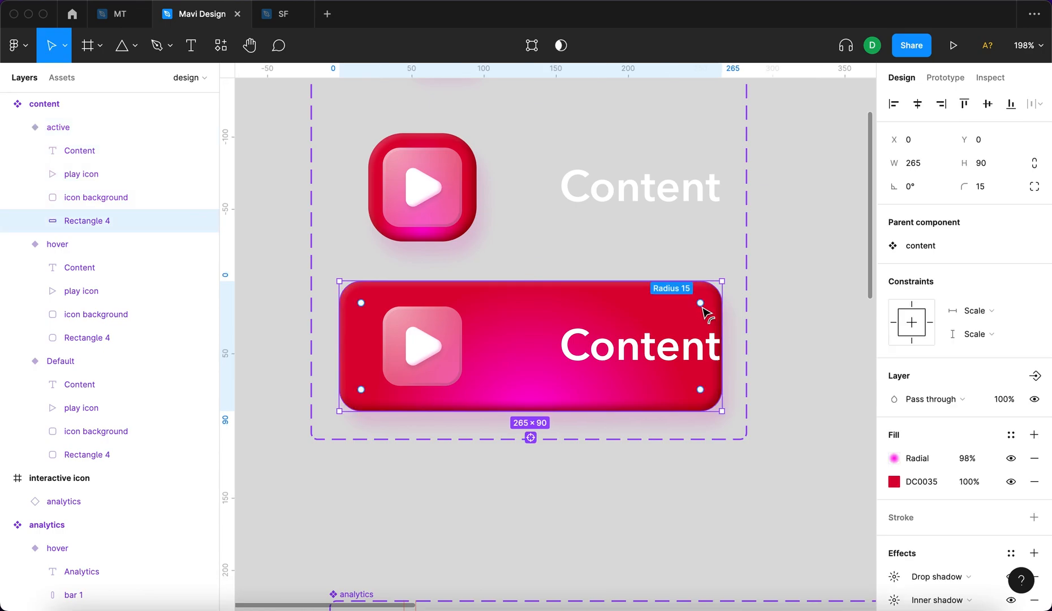
drag(719, 316, 716, 316)
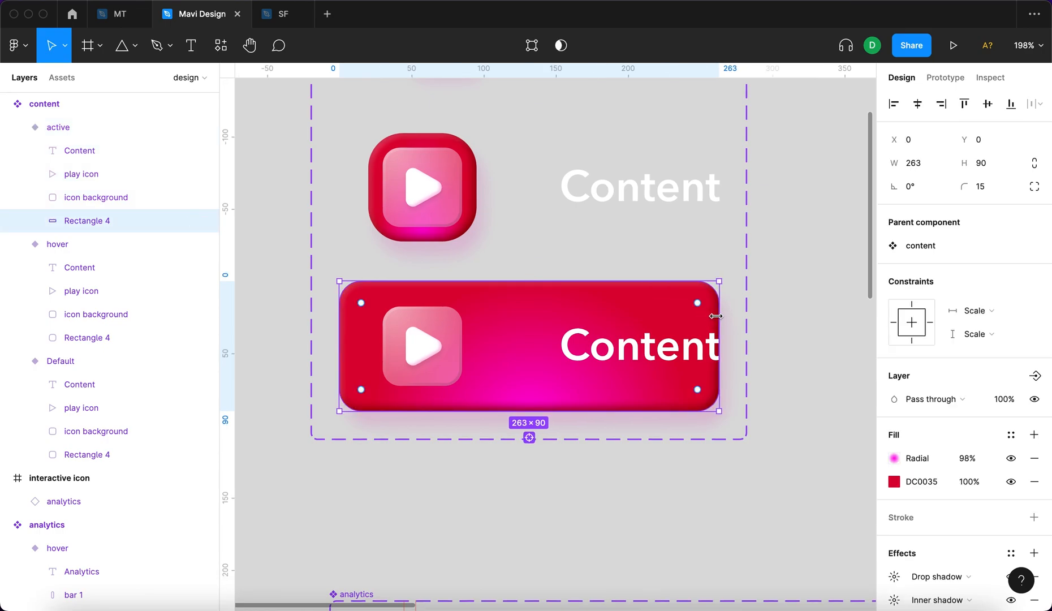
Set the corner radius of the red background rectangle in the content active variant to 45, matching the analytics pill.
click(391, 347)
scroll(391, 347, down, 6)
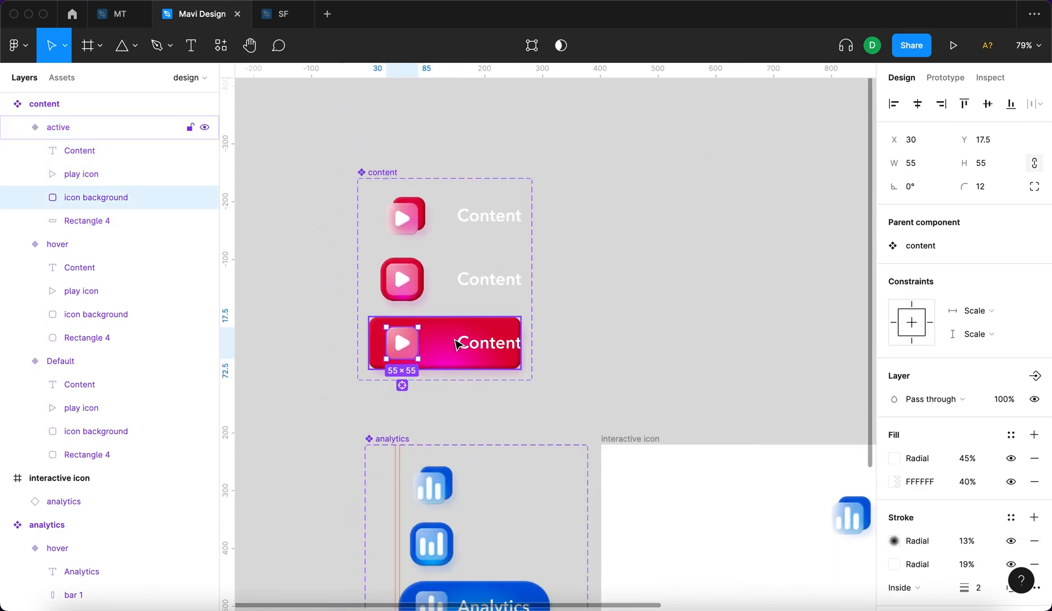
click(509, 459)
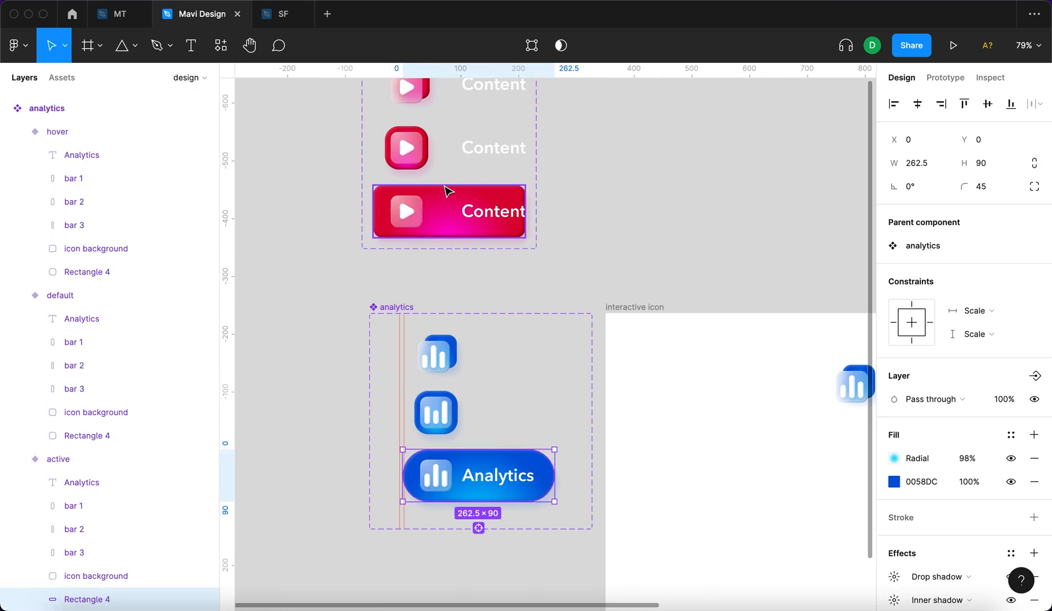
click(447, 189)
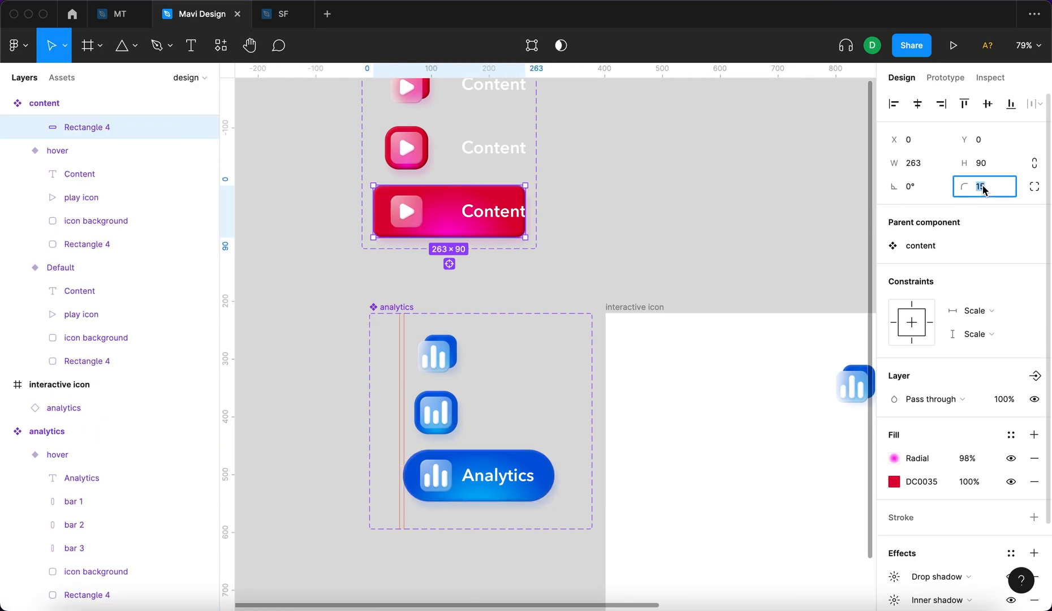
text(45)
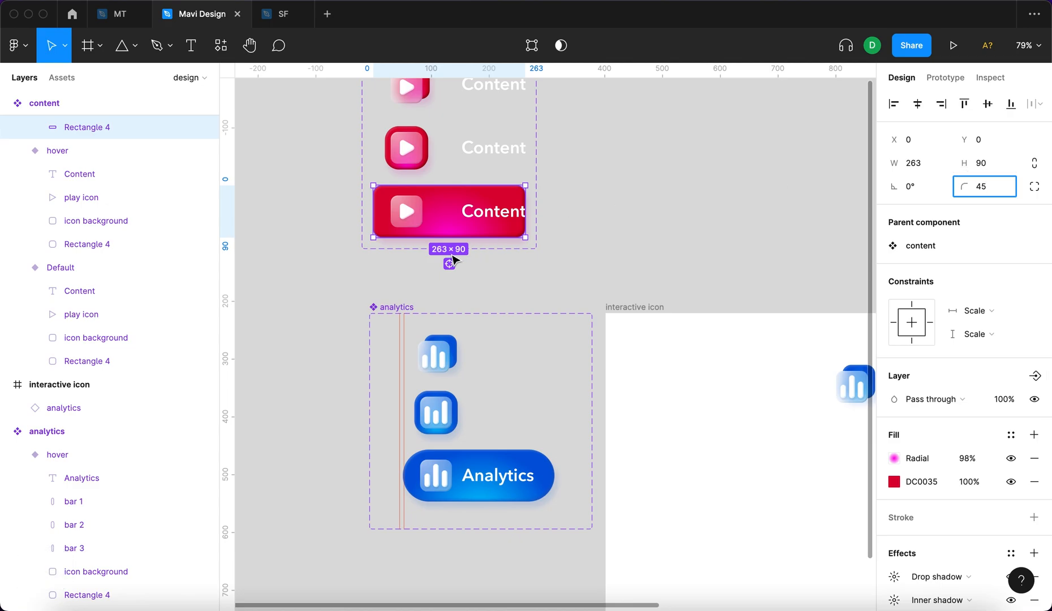
scroll(346, 227, up, 5)
scroll(346, 226, left, 1)
scroll(347, 227, down, 1)
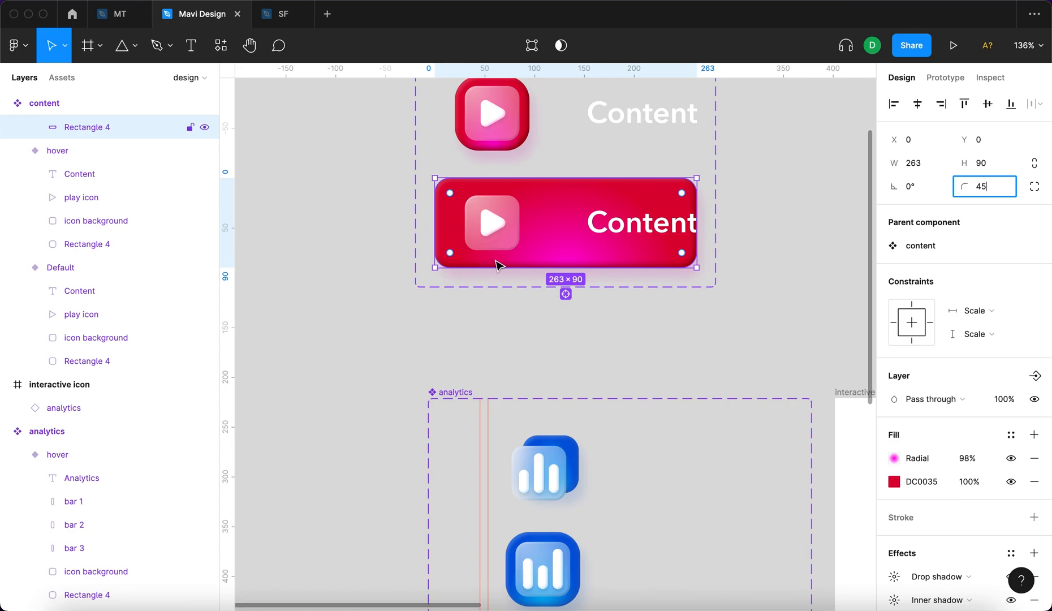
key(Return)
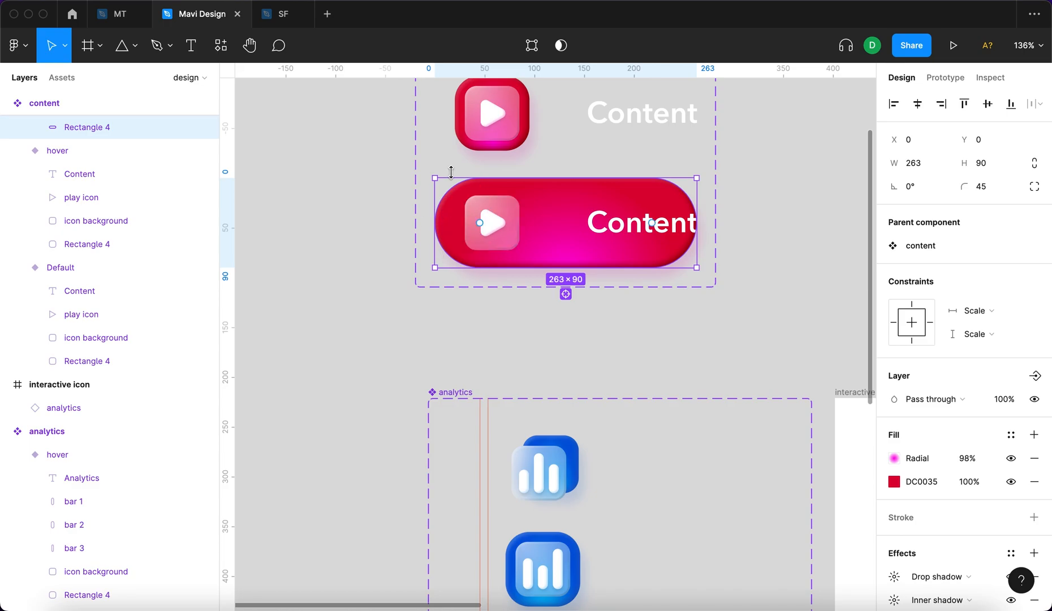
click(857, 211)
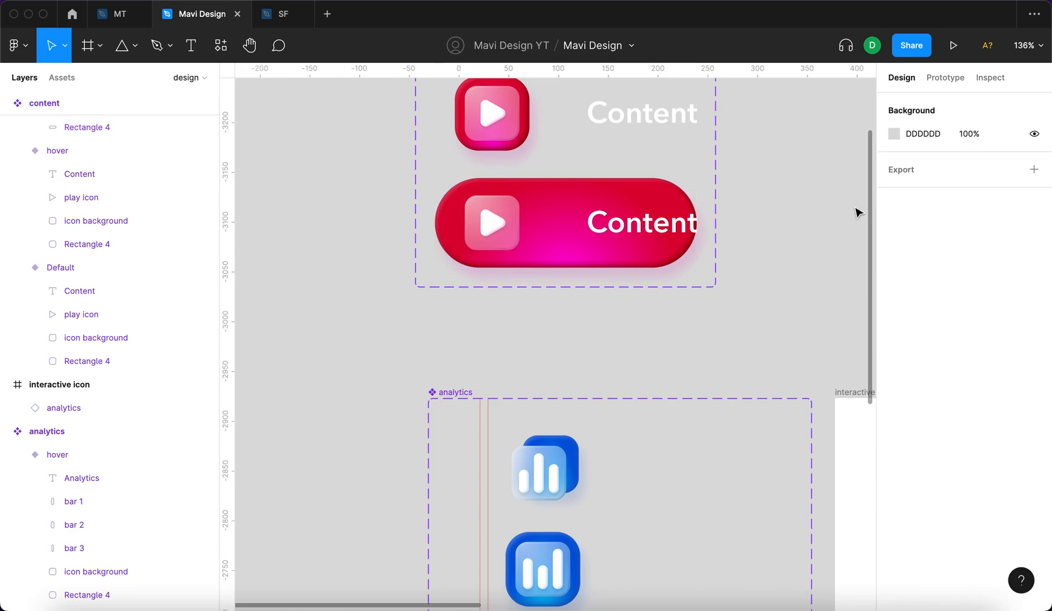
Move the Content text in the content active variant to X 102.5, so it sits beside the play icon as in the analytics pill.
super+click(617, 233)
scroll(614, 237, down, 3)
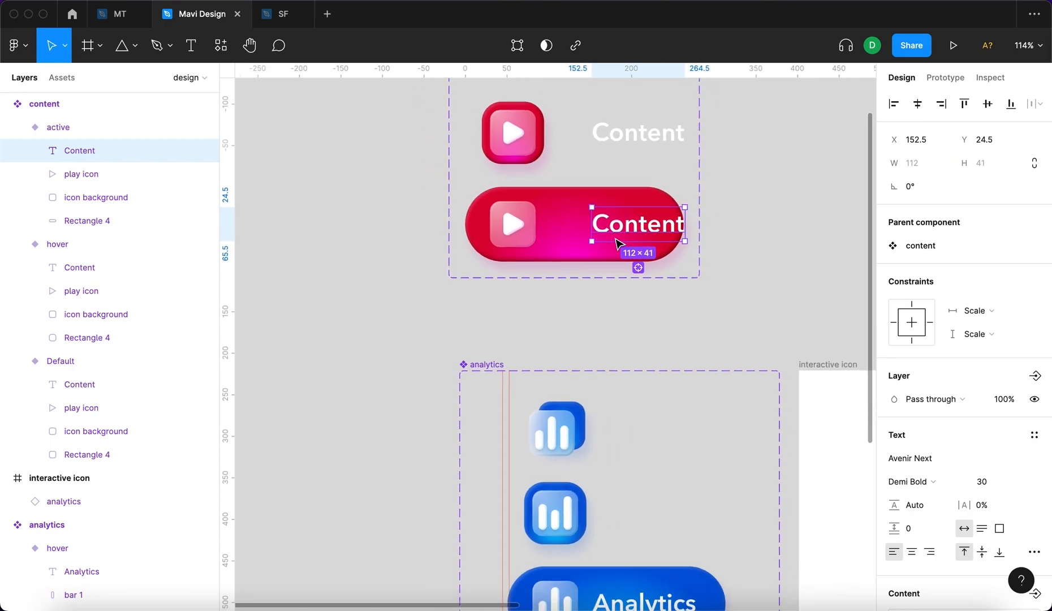
scroll(617, 240, down, 3)
scroll(548, 170, up, 2)
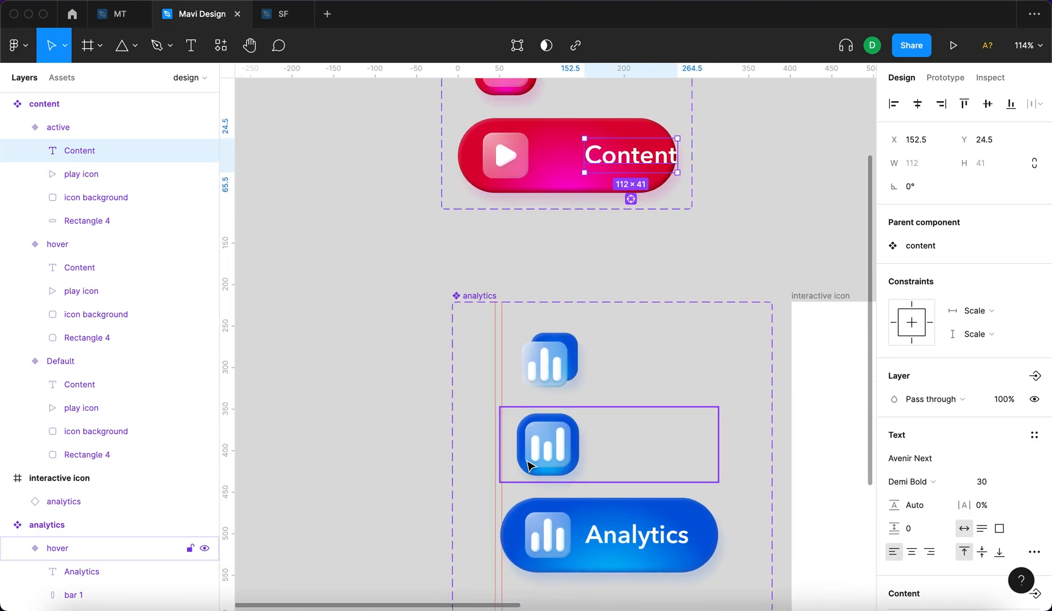
super+click(564, 527)
super+click(602, 158)
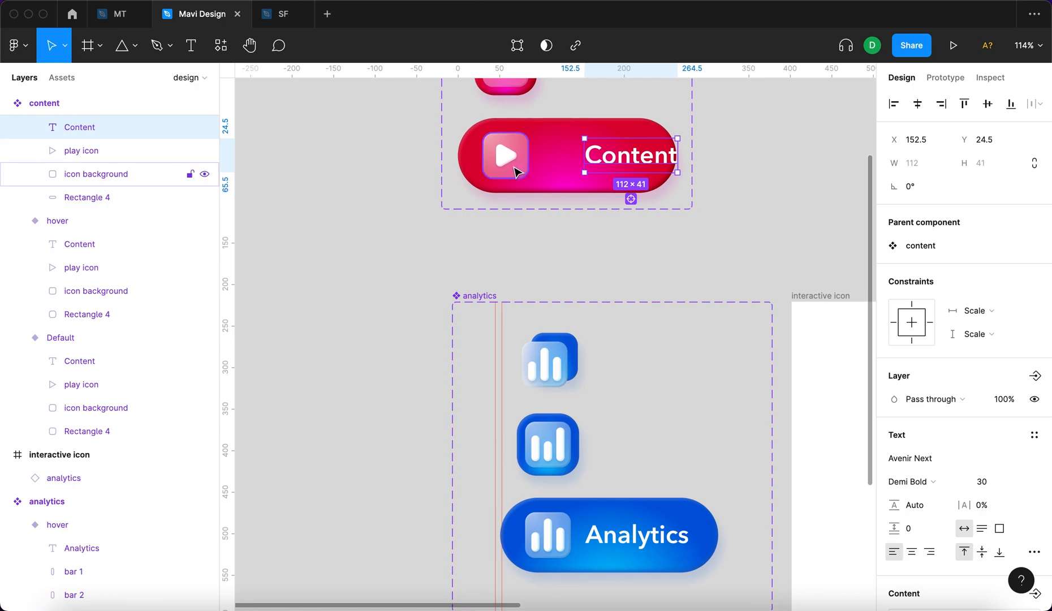
key(shift+Left)
key(shift+Left)
key(shift+Left)
key(shift+Left)
key(shift+Left)
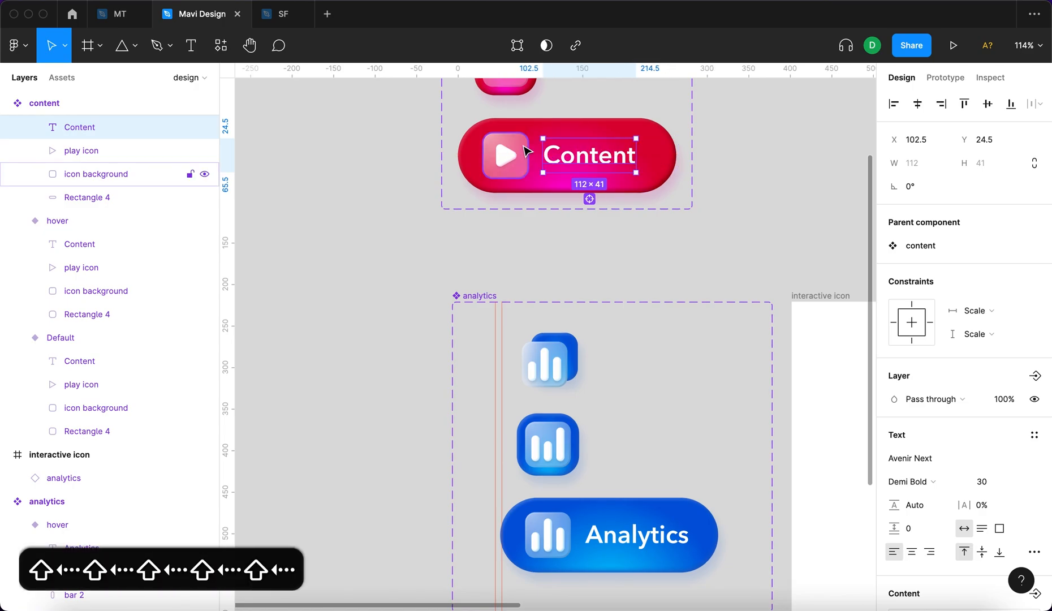
Compare the distances around the Content and Analytics labels inside their active variants.
click(554, 275)
scroll(554, 275, up, 1)
scroll(555, 275, down, 2)
scroll(554, 275, up, 1)
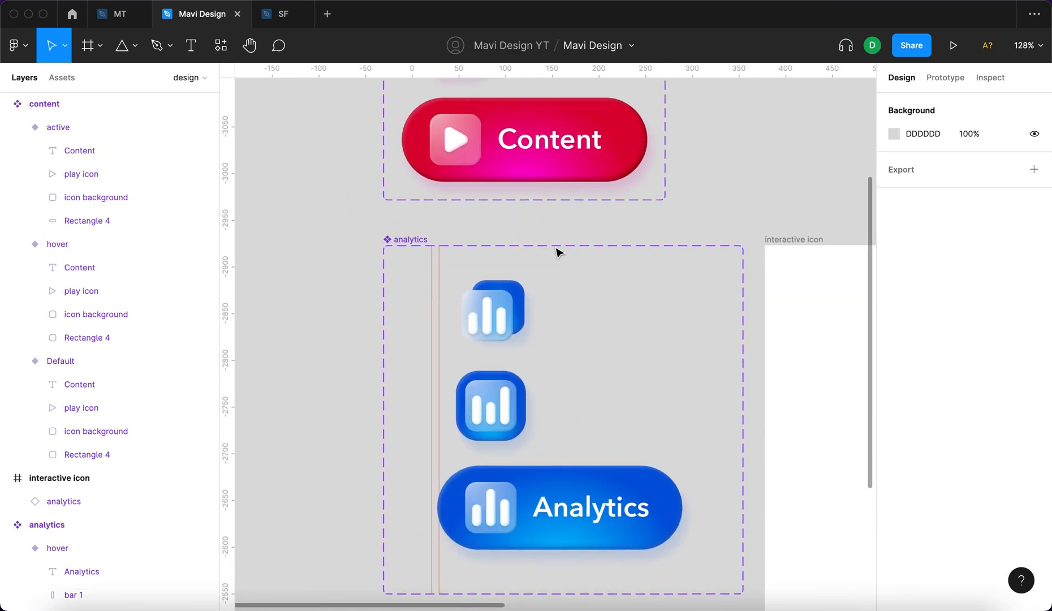
scroll(557, 252, down, 3)
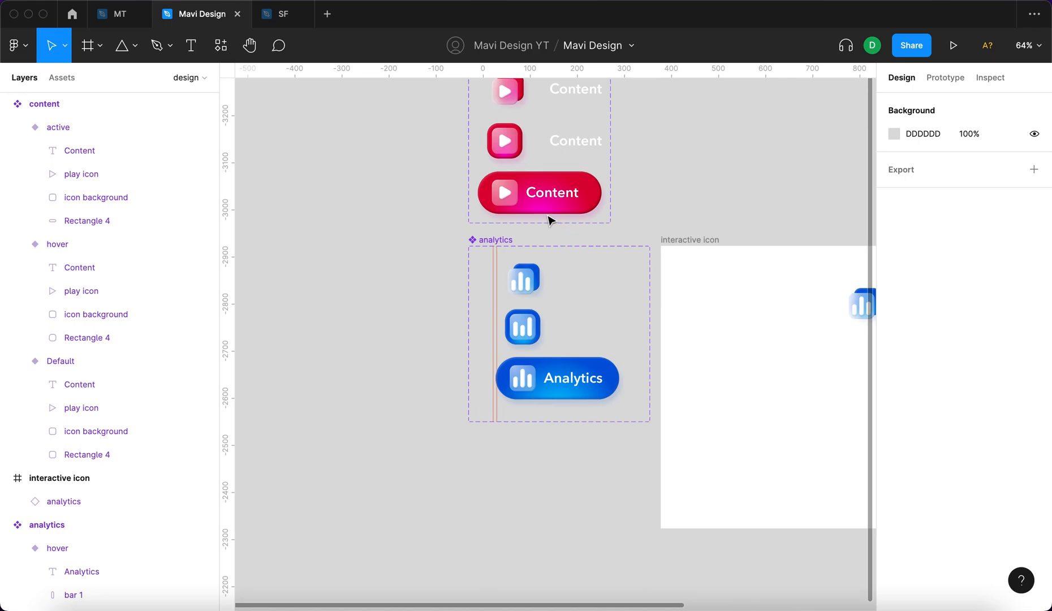
scroll(551, 221, up, 3)
double_click(580, 203)
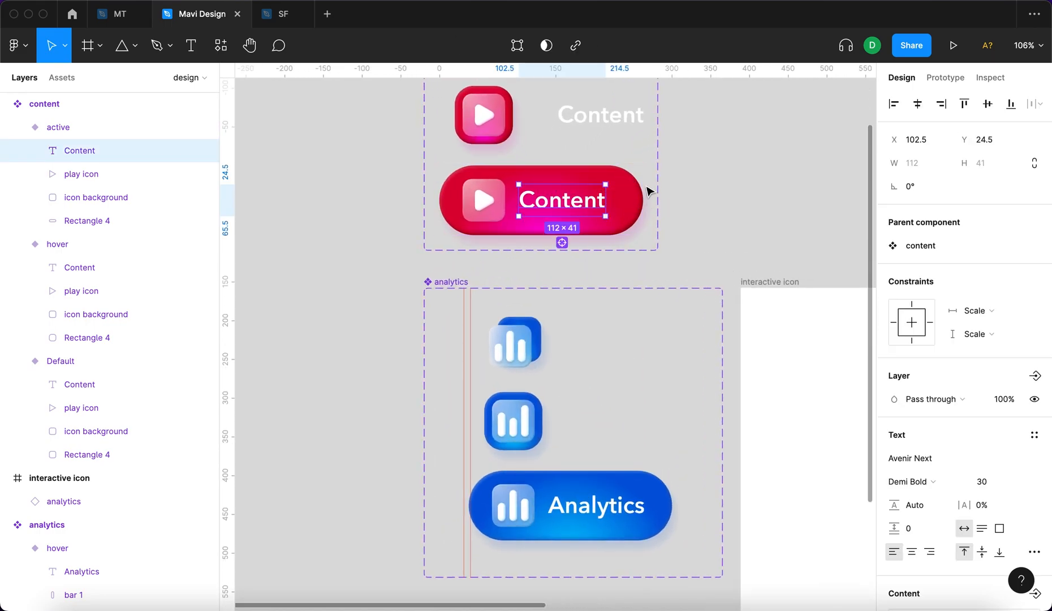
double_click(619, 510)
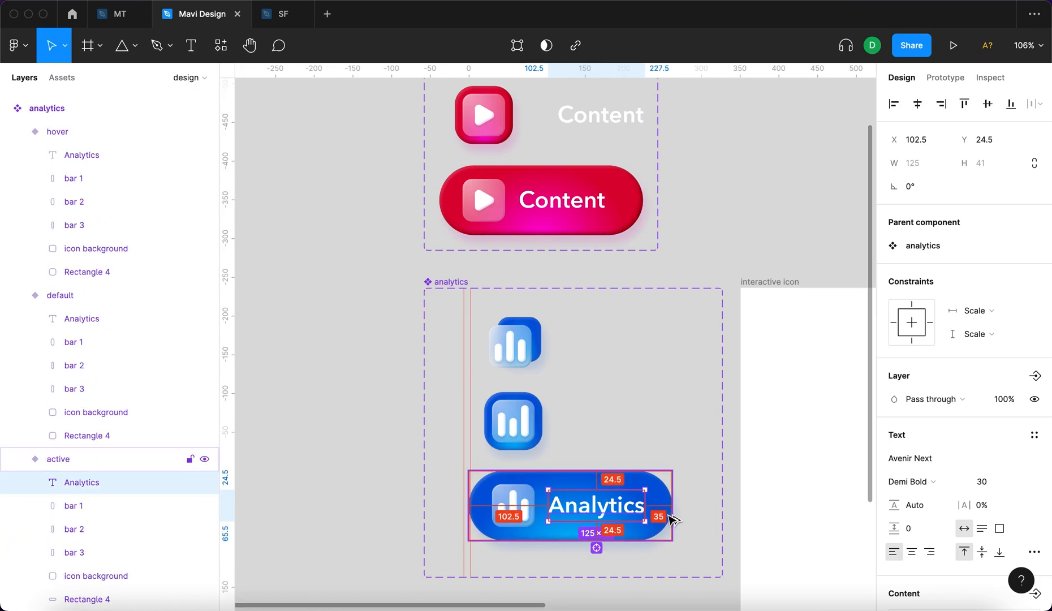
double_click(598, 211)
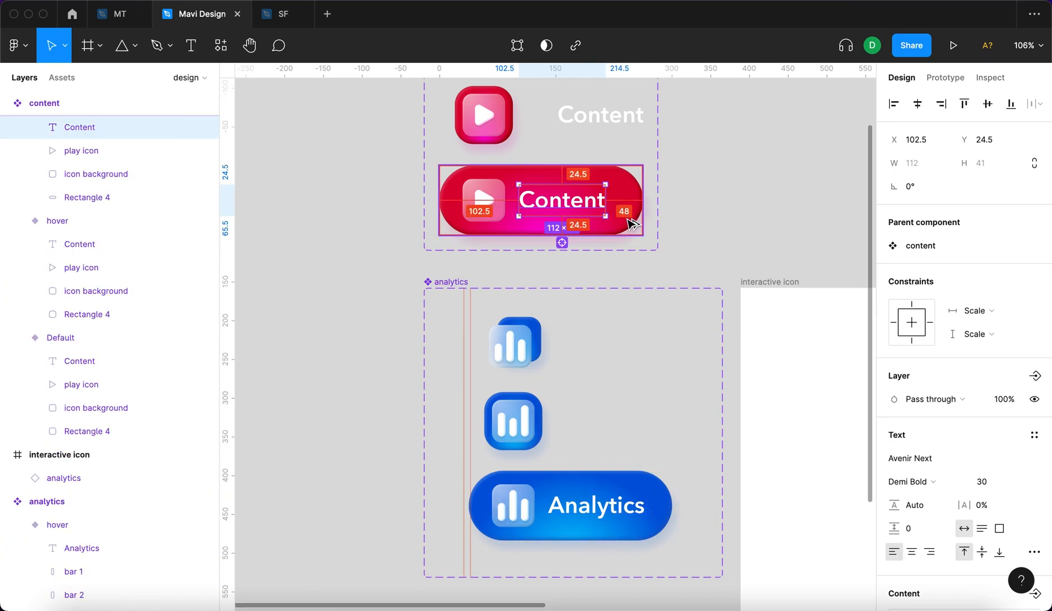
Set the width of the red background rectangle in the content active variant to 250.
scroll(631, 225, up, 8)
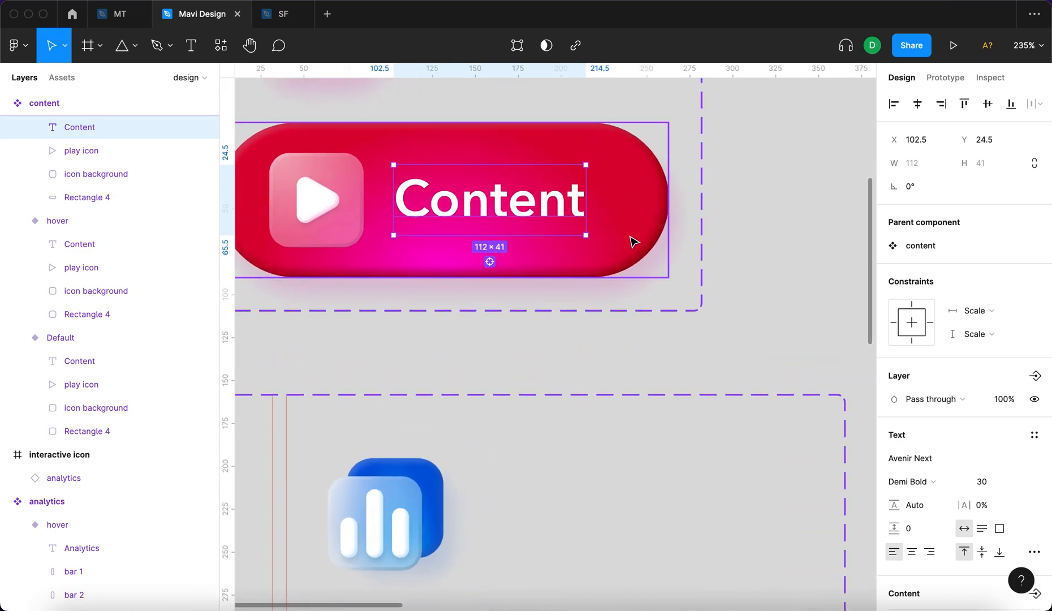
click(630, 239)
key(Down)
key(Down)
key(Down)
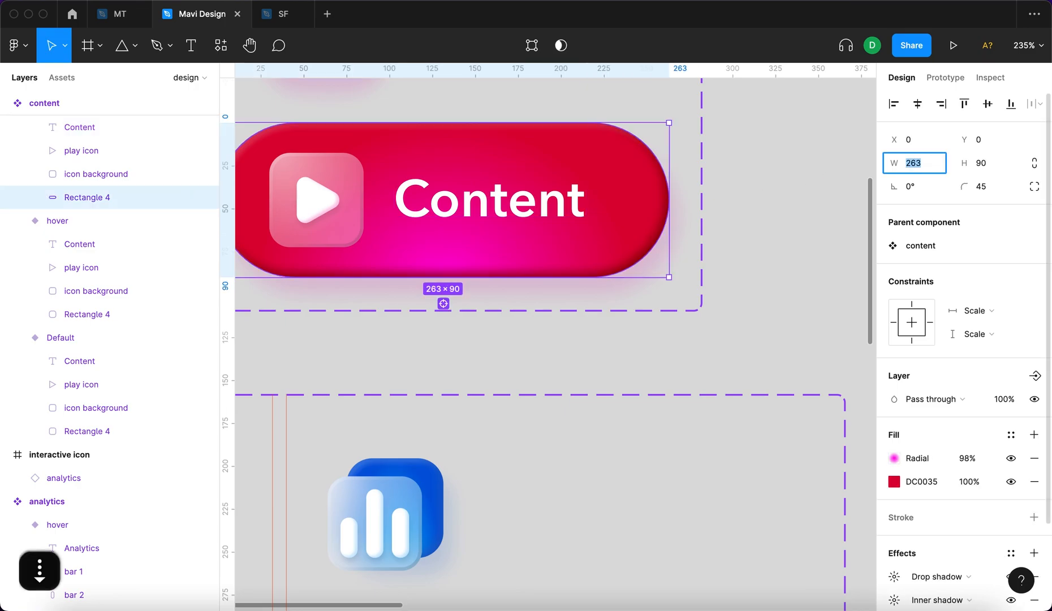
key(shift+Down)
key(Return)
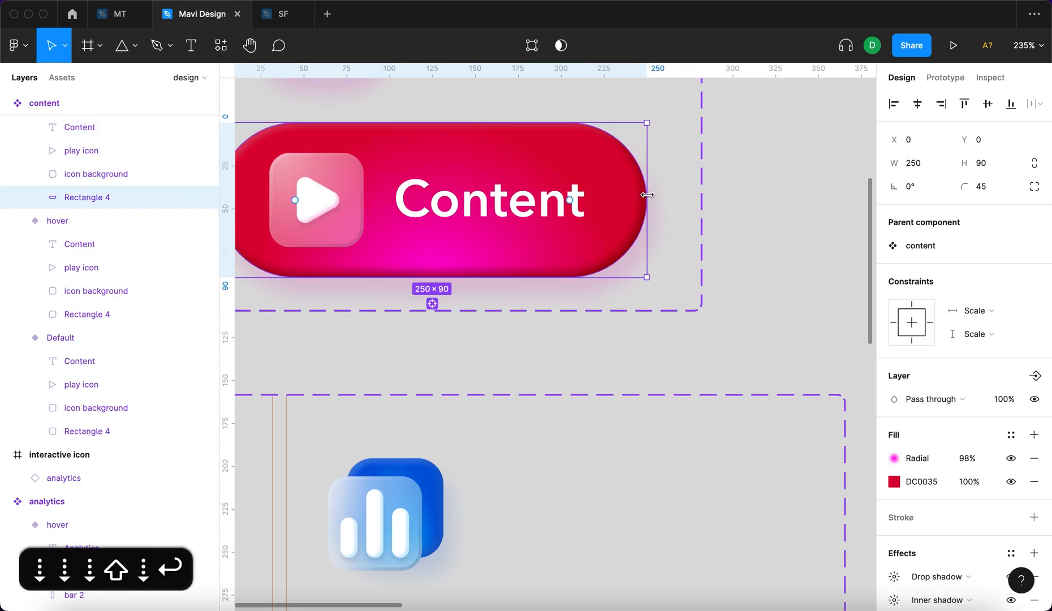
click(765, 170)
Try to narrow the content active variant frame to 250 wide and undo the resize.
click(639, 180)
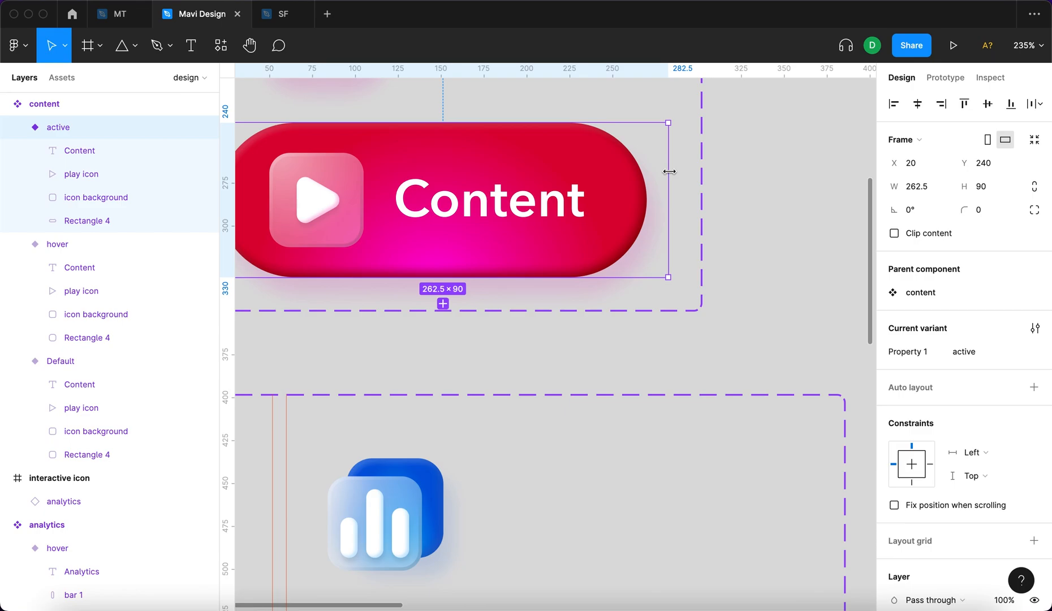
scroll(669, 172, left, 3)
drag(742, 174, 723, 174)
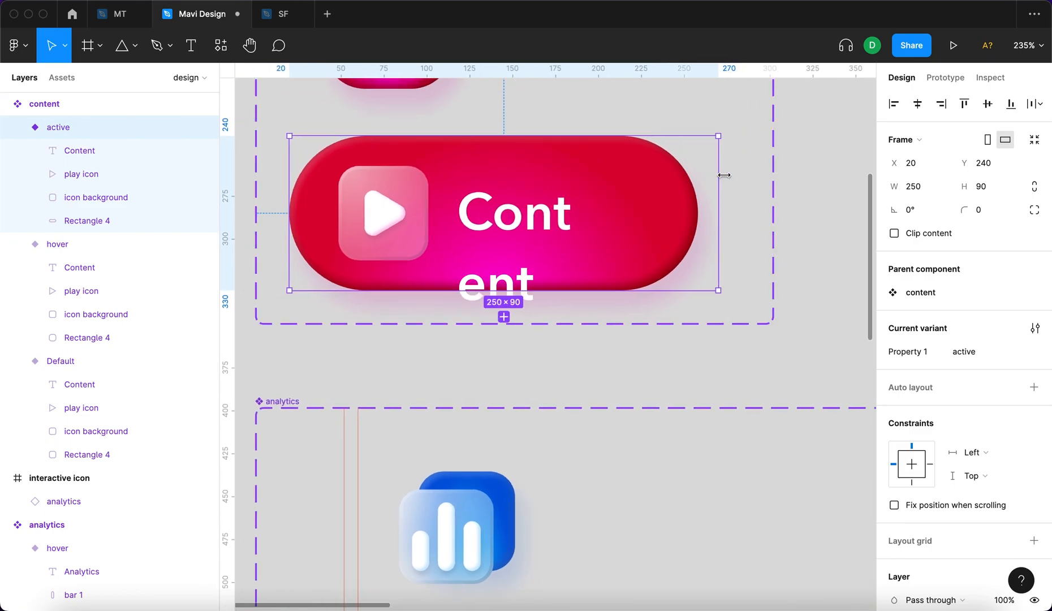
key(super+z)
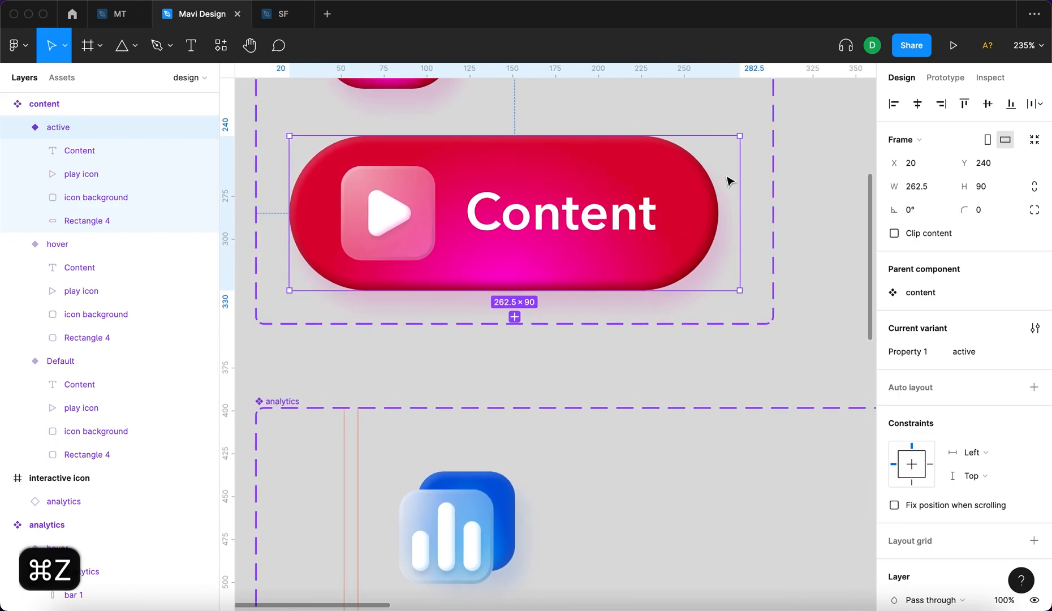
Set the constraints of the red background rectangle in the content active variant to Left and Top.
click(695, 194)
scroll(641, 211, down, 1)
click(964, 310)
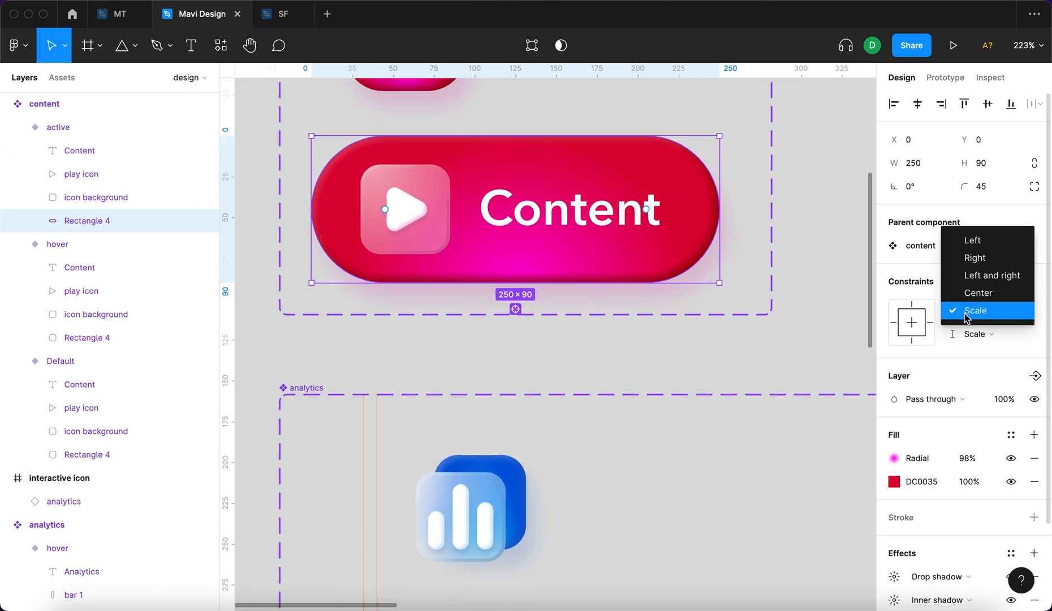
click(975, 240)
click(977, 334)
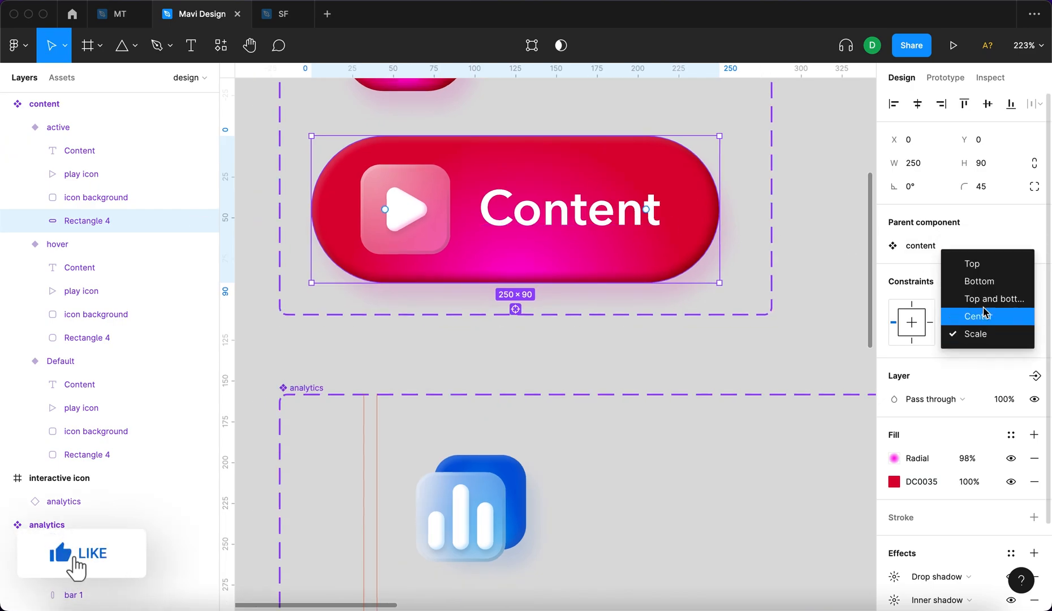
click(986, 263)
click(798, 219)
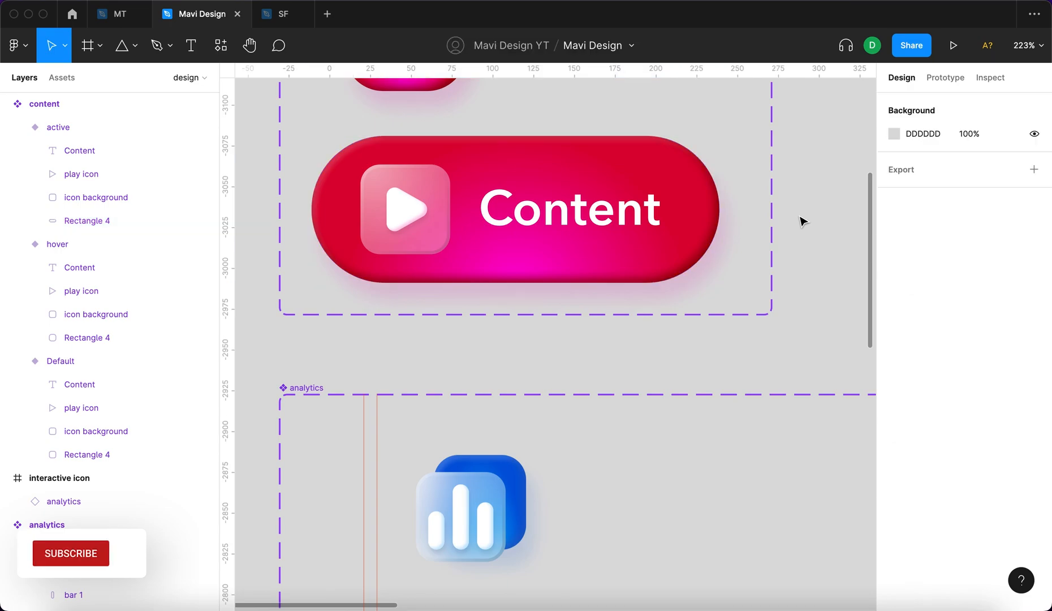
Set the constraints of all layers inside the three content variants to Left and Top.
click(459, 209)
double_click(521, 213)
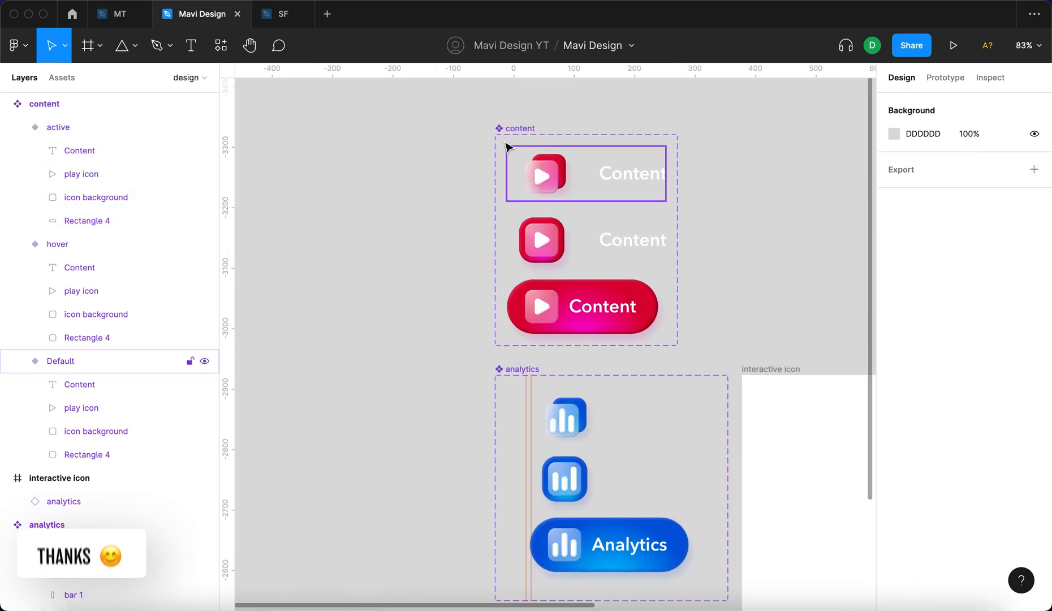
drag(526, 169, 650, 308)
scroll(664, 322, up, 3)
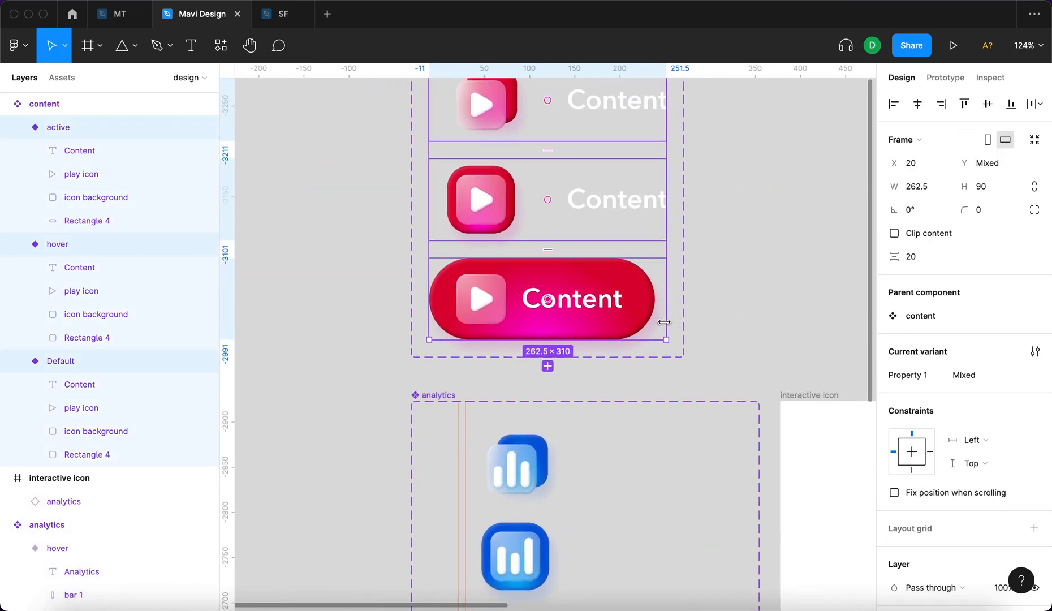
scroll(663, 322, left, 2)
key(Return)
click(990, 309)
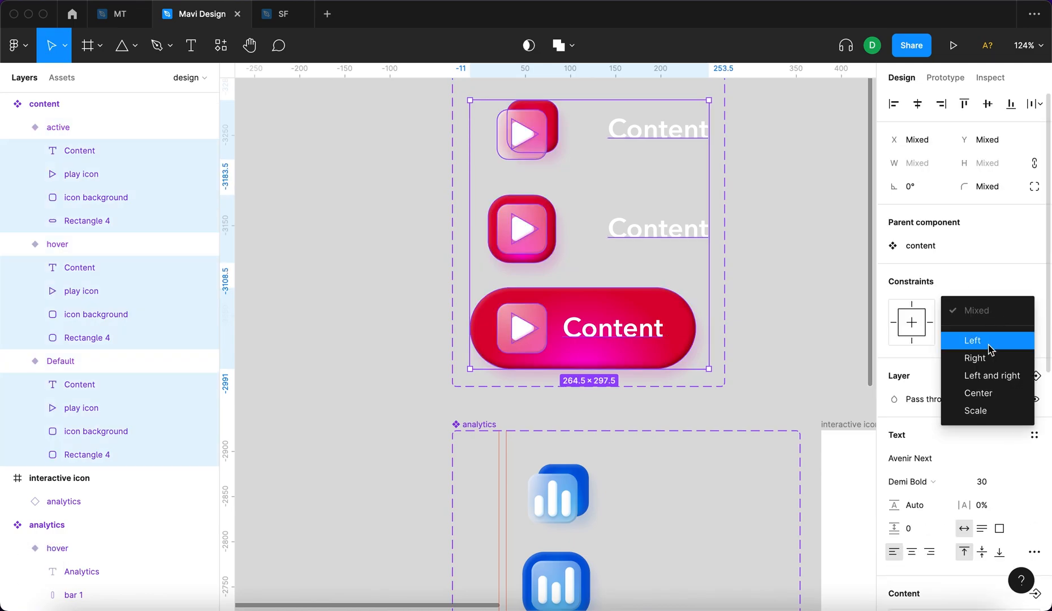
click(989, 345)
click(986, 337)
click(969, 358)
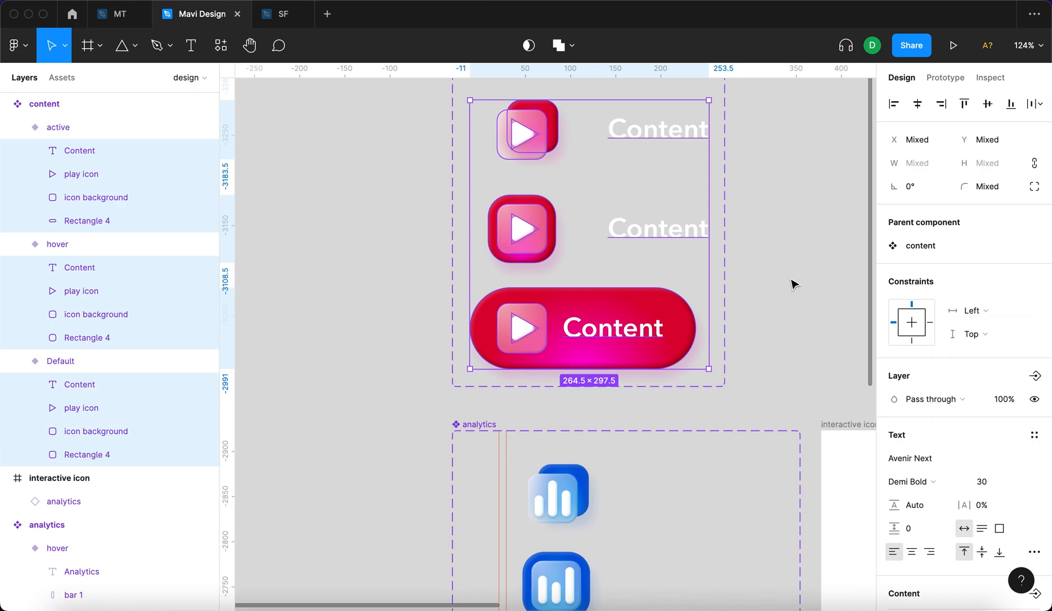
Narrow the content active variant frame to 250 wide so it fits the red background rectangle.
click(683, 322)
drag(707, 314, 696, 314)
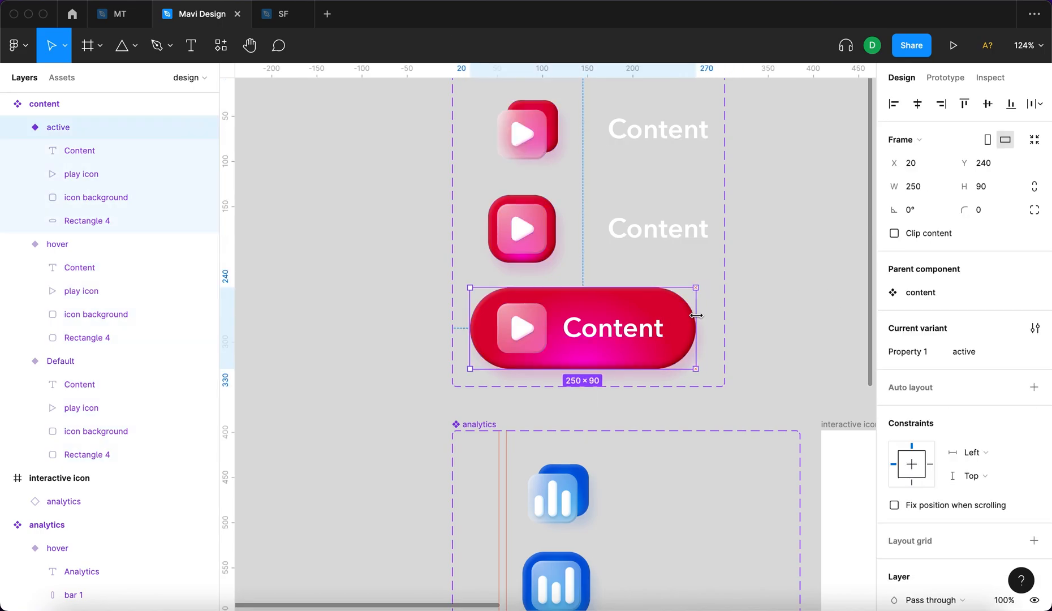
click(653, 226)
click(689, 328)
click(685, 491)
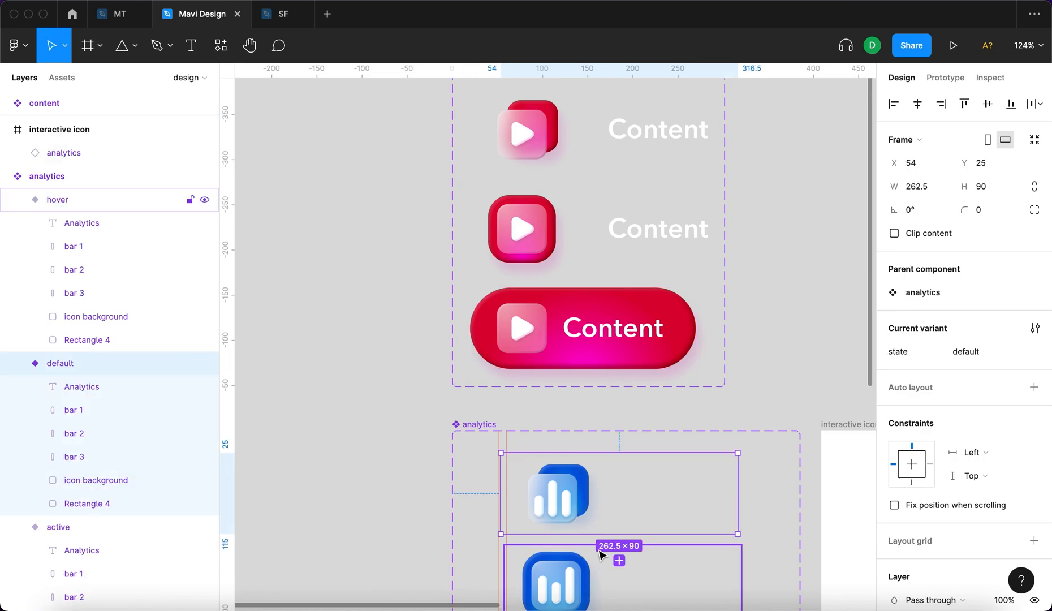
click(630, 308)
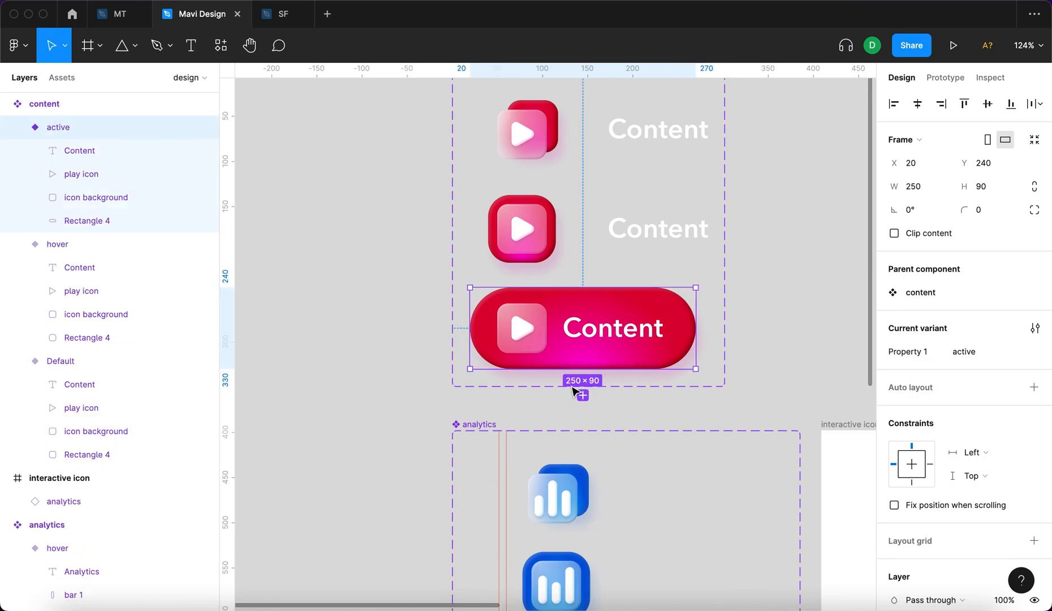
Set the frame width of the content hover and Default variants to 250.
click(612, 232)
click(919, 191)
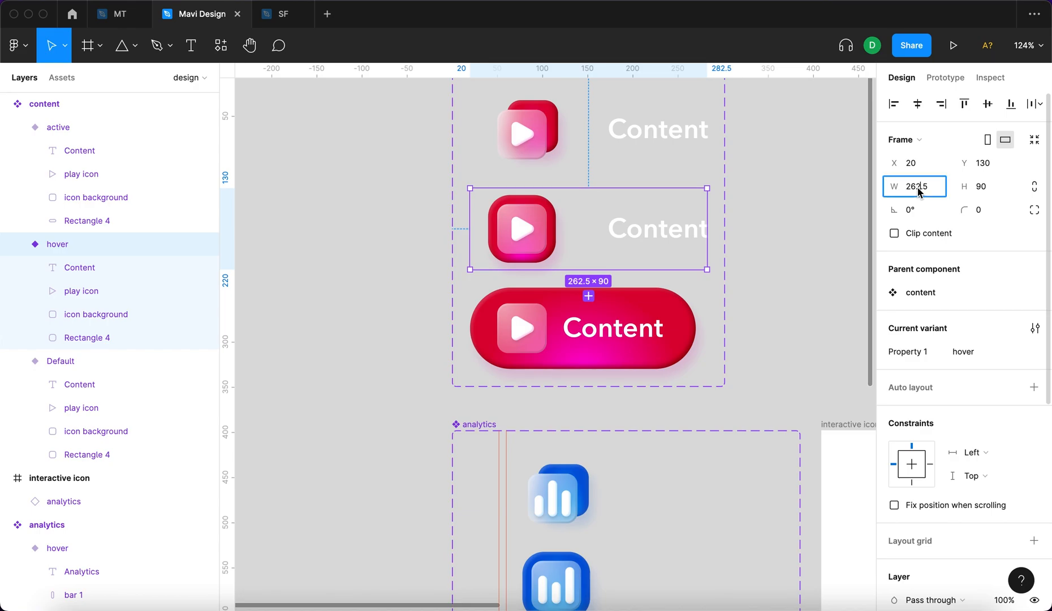
text(250)
key(Return)
click(620, 136)
click(926, 189)
text(250)
key(Return)
click(790, 211)
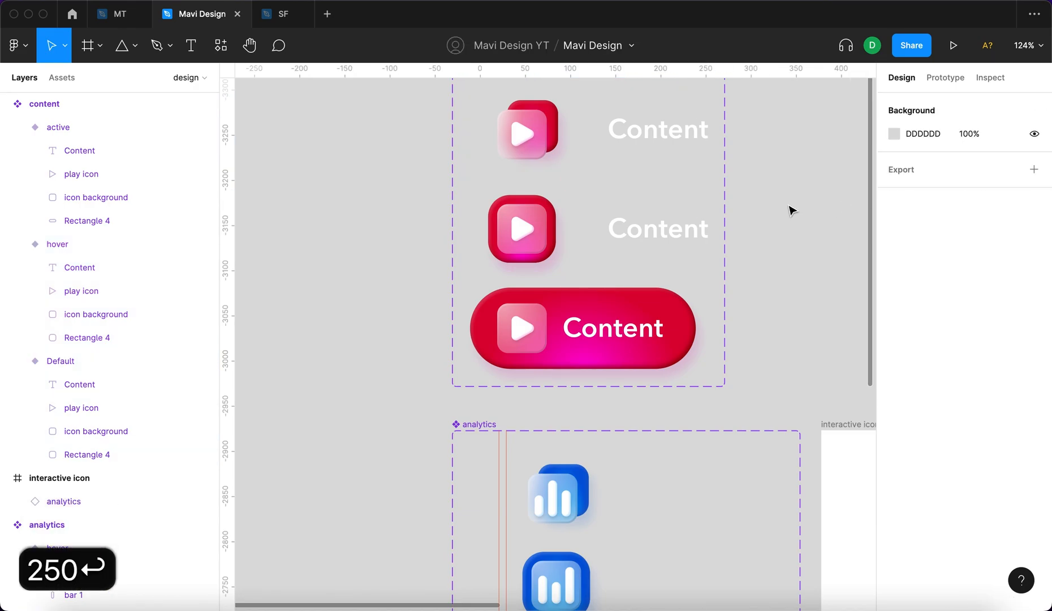
Examine the position and opacity of the hidden Analytics label in the analytics default variant.
scroll(660, 286, down, 5)
scroll(644, 434, up, 3)
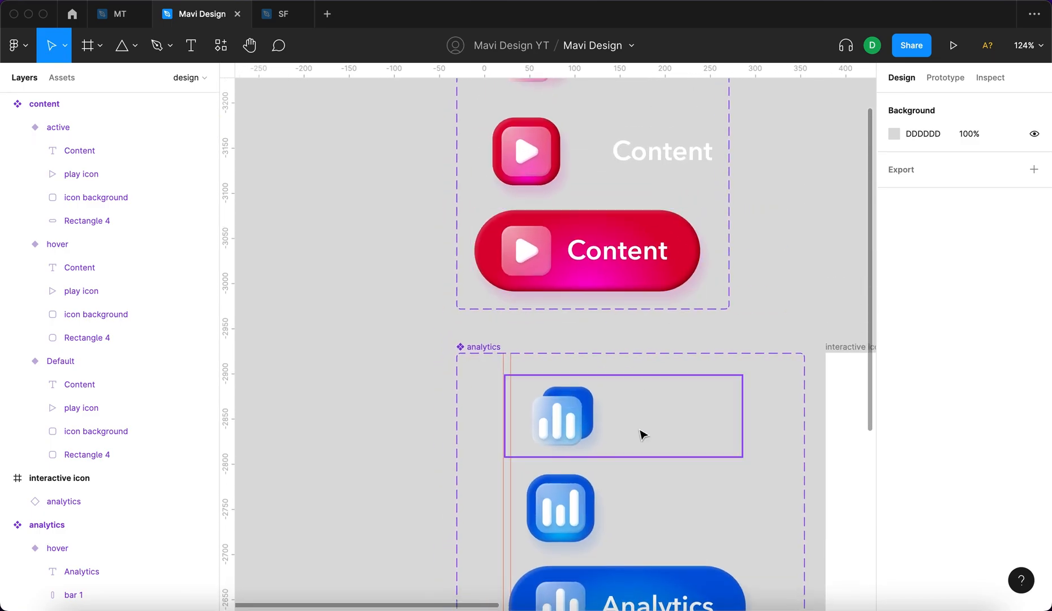
click(700, 423)
click(699, 423)
click(588, 412)
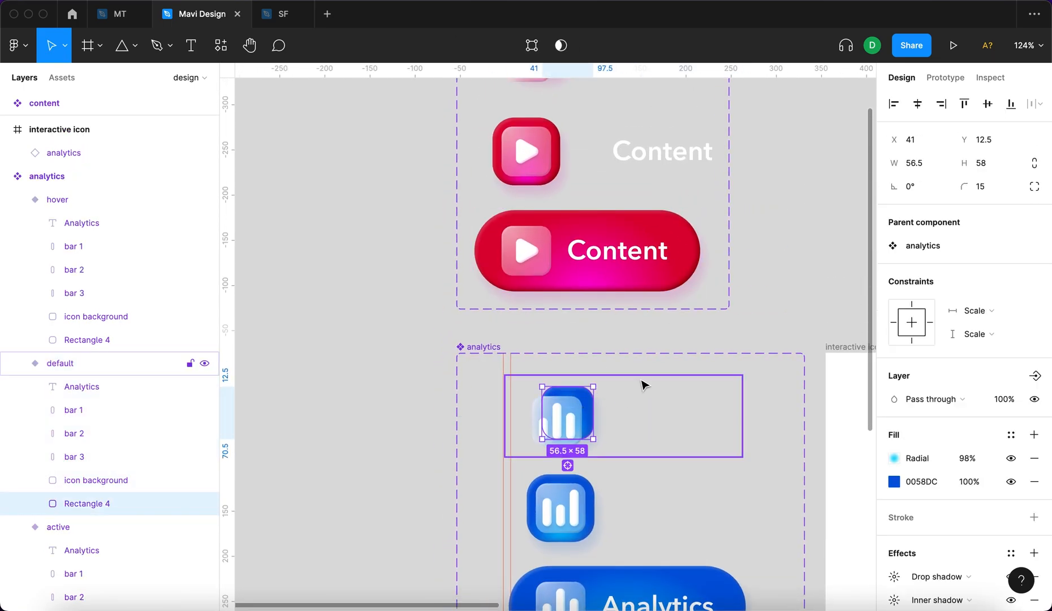
click(643, 384)
click(648, 422)
scroll(622, 407, up, 5)
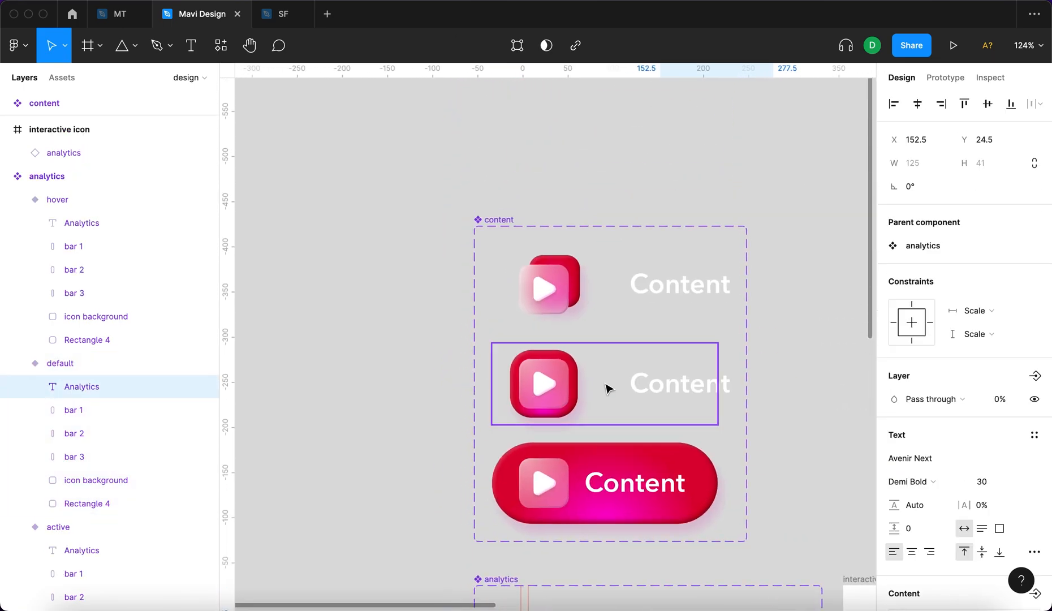
Compare the position and opacity of the labels in the content hover and analytics hover variants.
click(655, 291)
scroll(664, 362, down, 7)
scroll(665, 362, right, 2)
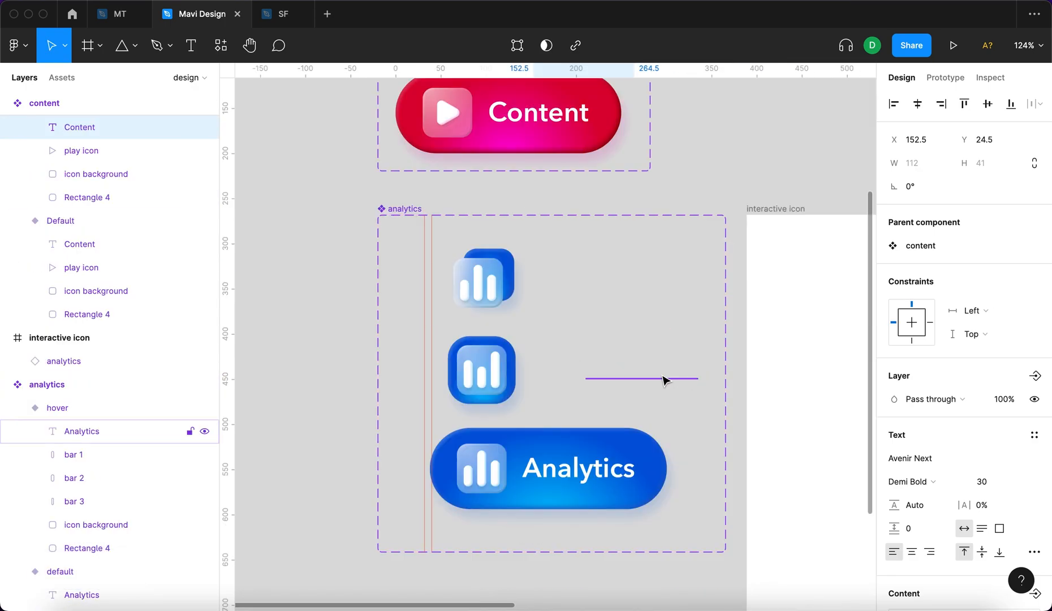
click(665, 380)
key(shift+Left)
key(shift+Left)
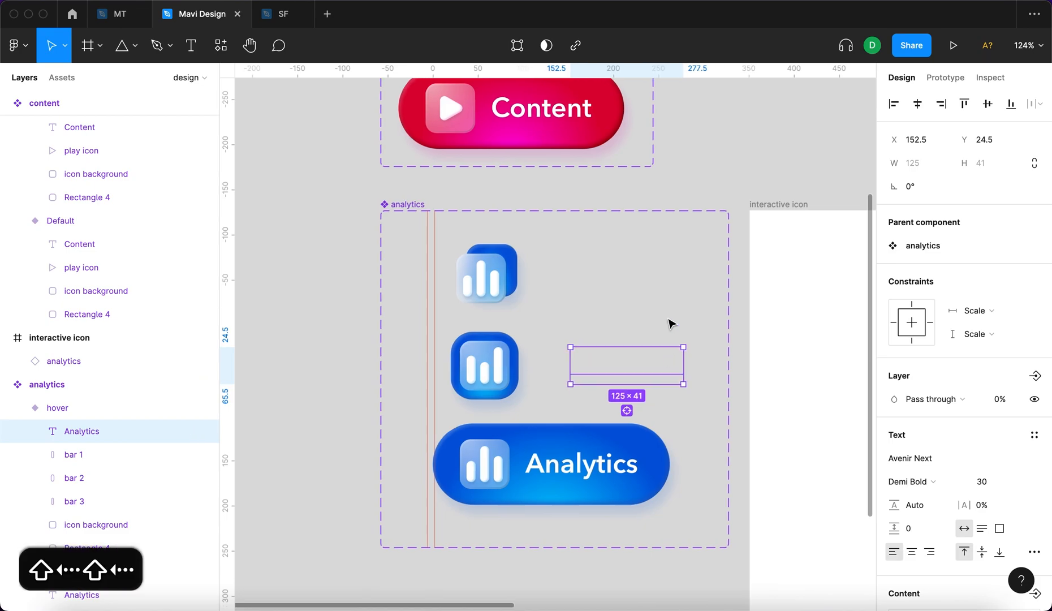
scroll(668, 324, up, 5)
scroll(669, 324, left, 1)
click(756, 376)
Compare the frame size of the analytics default variant with that of the content Default variant.
scroll(754, 379, down, 5)
scroll(753, 379, right, 1)
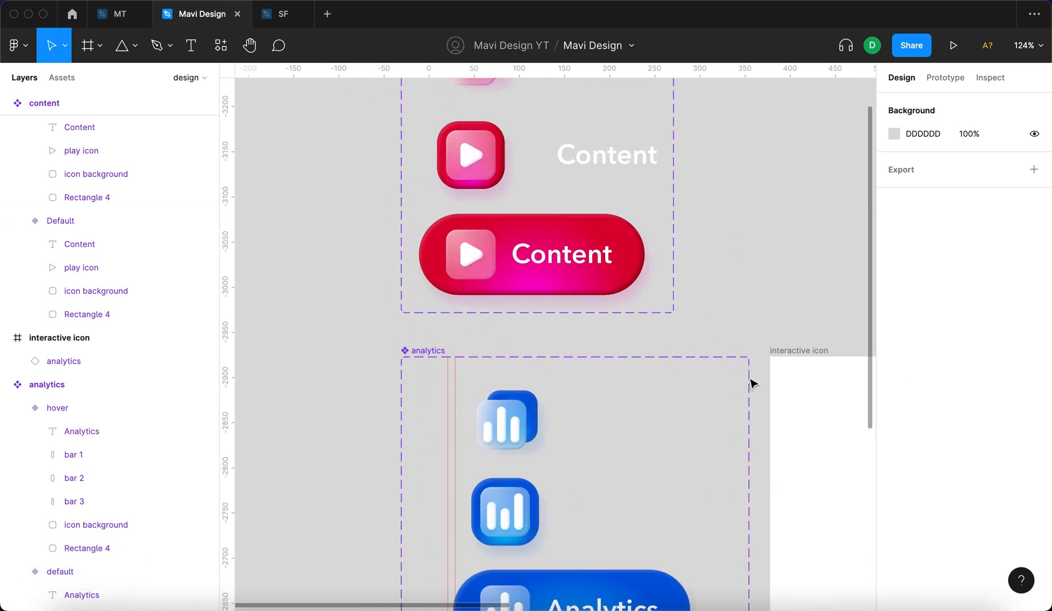
click(586, 383)
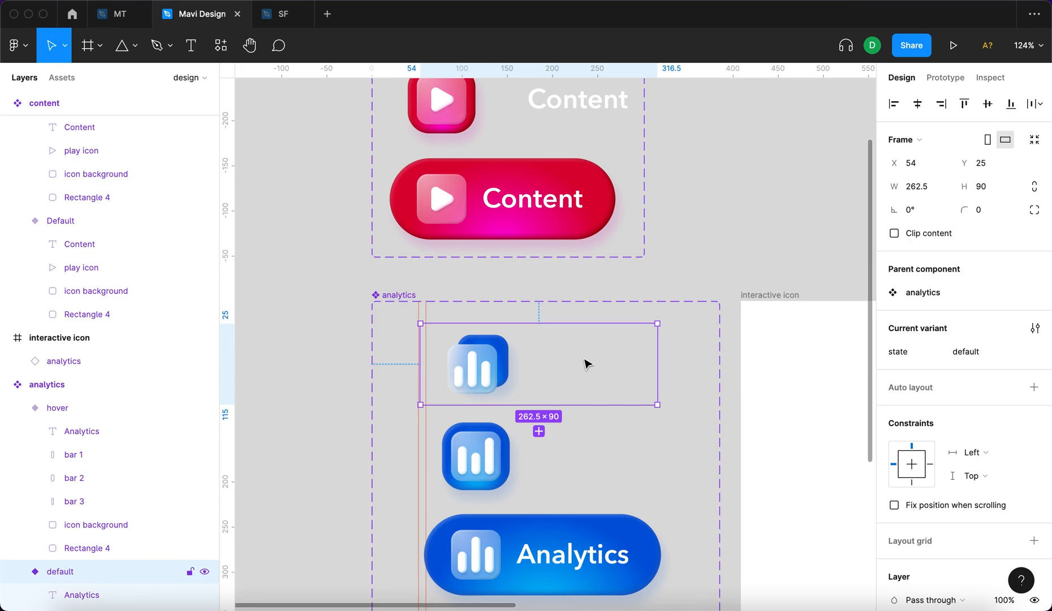
scroll(585, 362, down, 5)
click(555, 228)
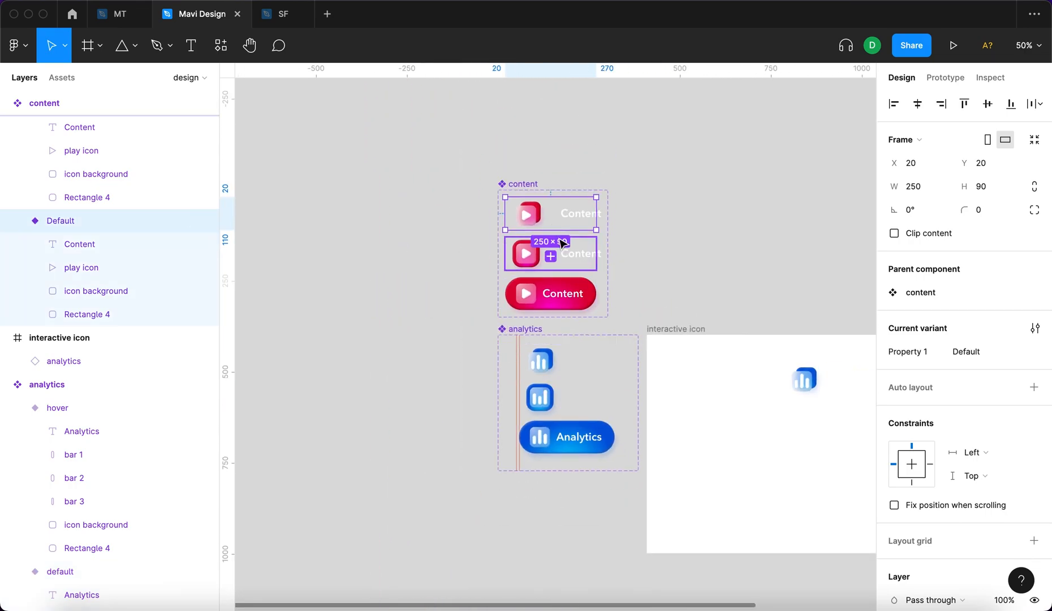
Set the opacity of the Content labels in the content hover and Default variants to 0%.
click(557, 252)
scroll(560, 237, up, 3)
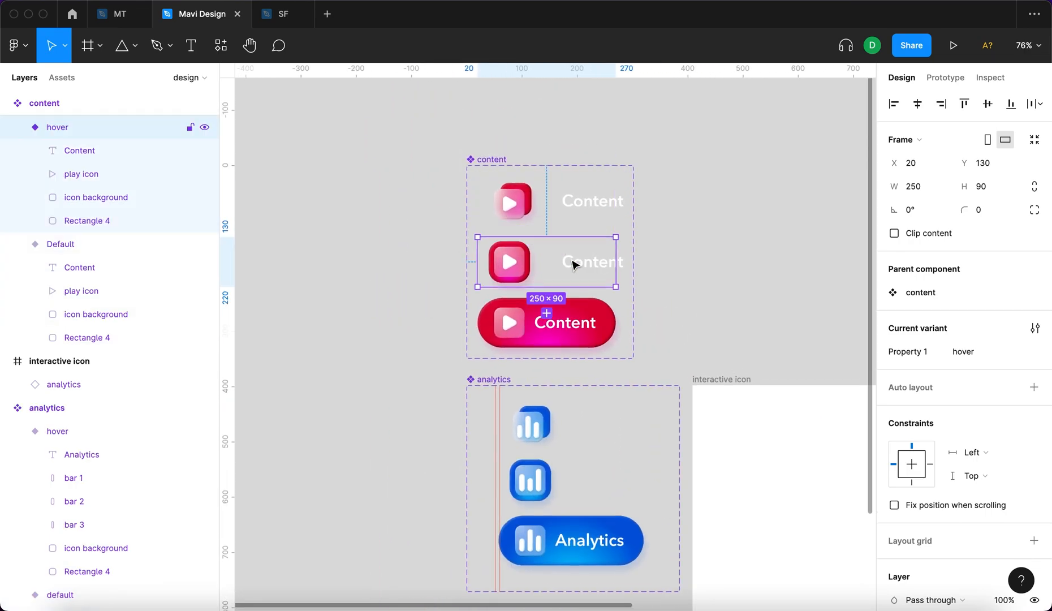
double_click(622, 208)
click(629, 264)
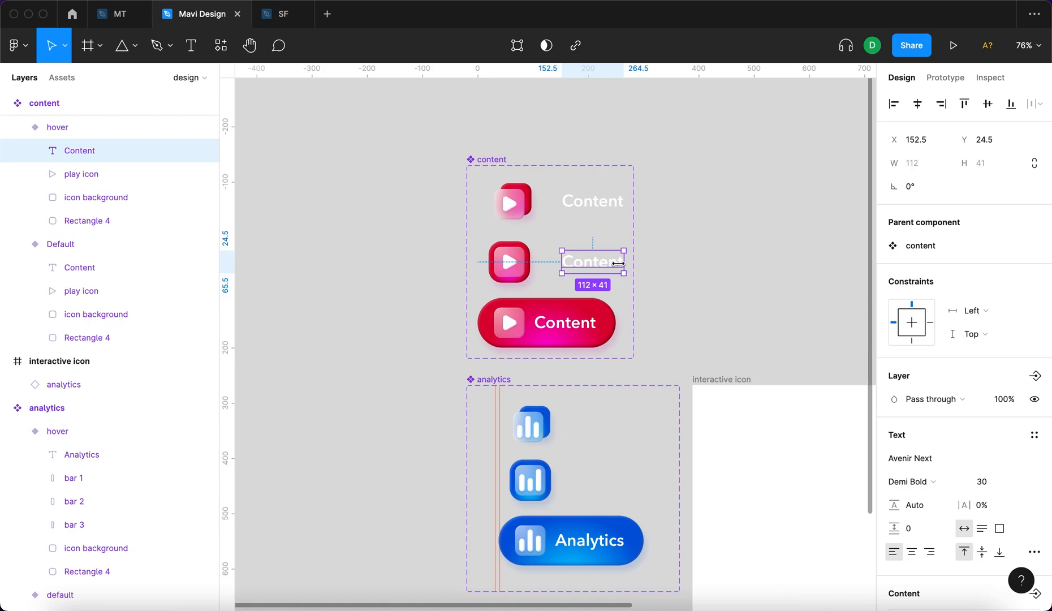
shift+click(619, 213)
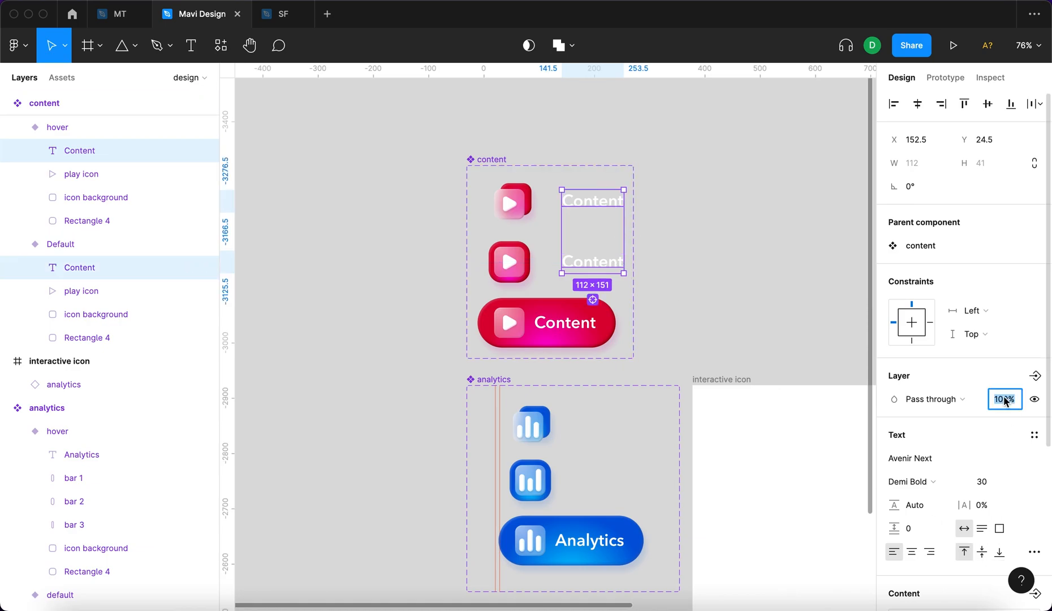
text(0)
key(Return)
click(779, 252)
Link the content Default variant to the hover variant with a While hovering interaction.
scroll(622, 198, down, 2)
click(486, 135)
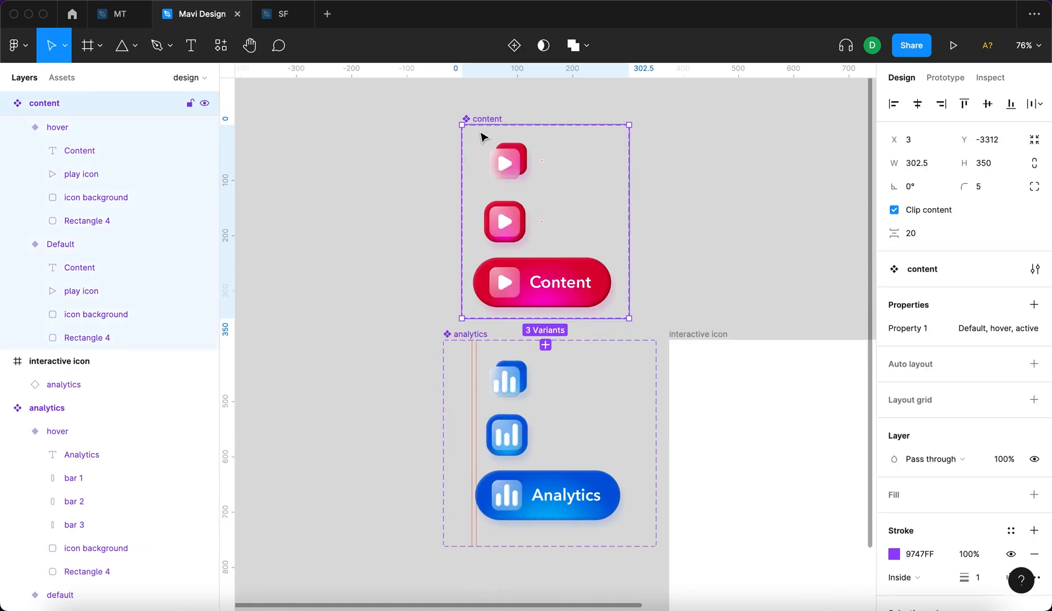
click(457, 335)
click(472, 119)
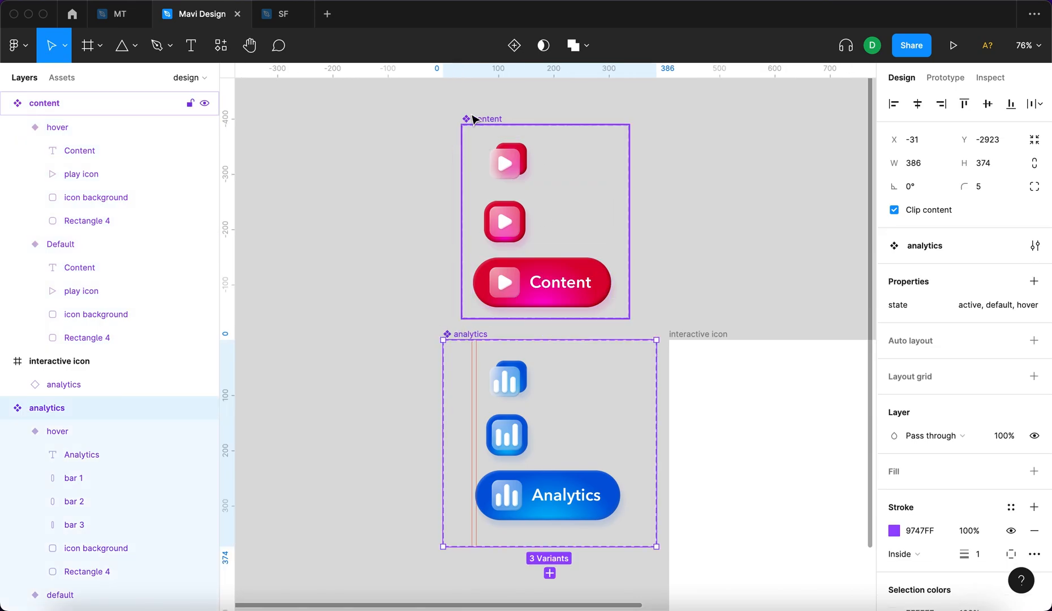
click(941, 78)
click(489, 184)
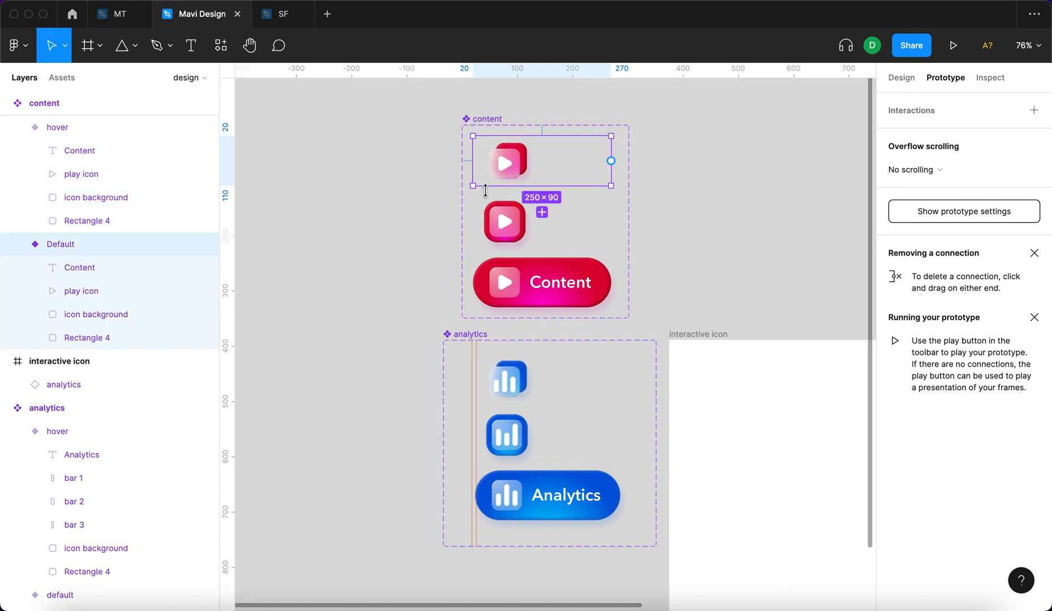
drag(611, 161, 505, 222)
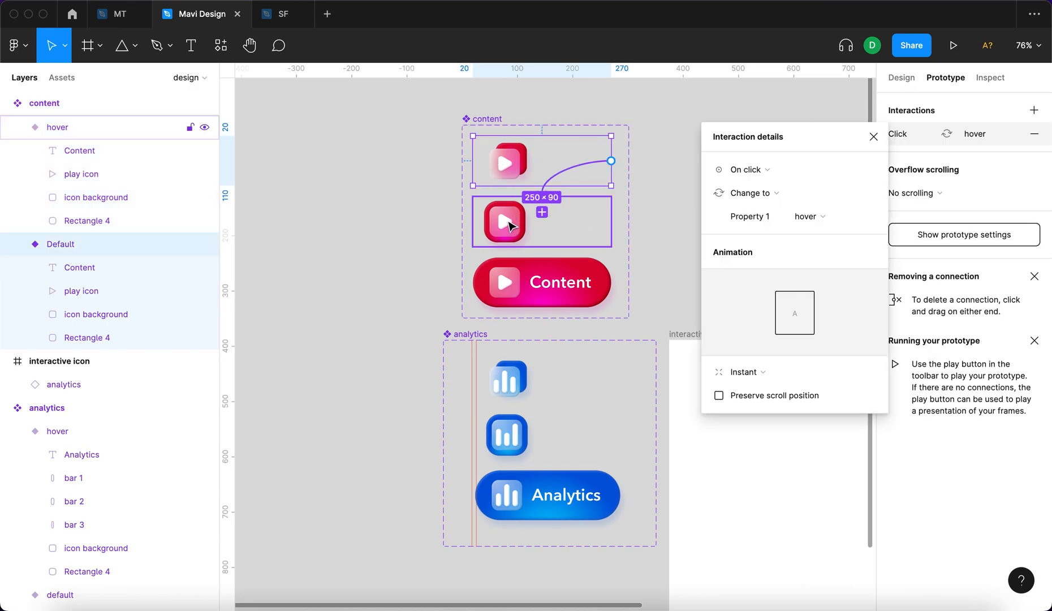
click(749, 171)
click(783, 205)
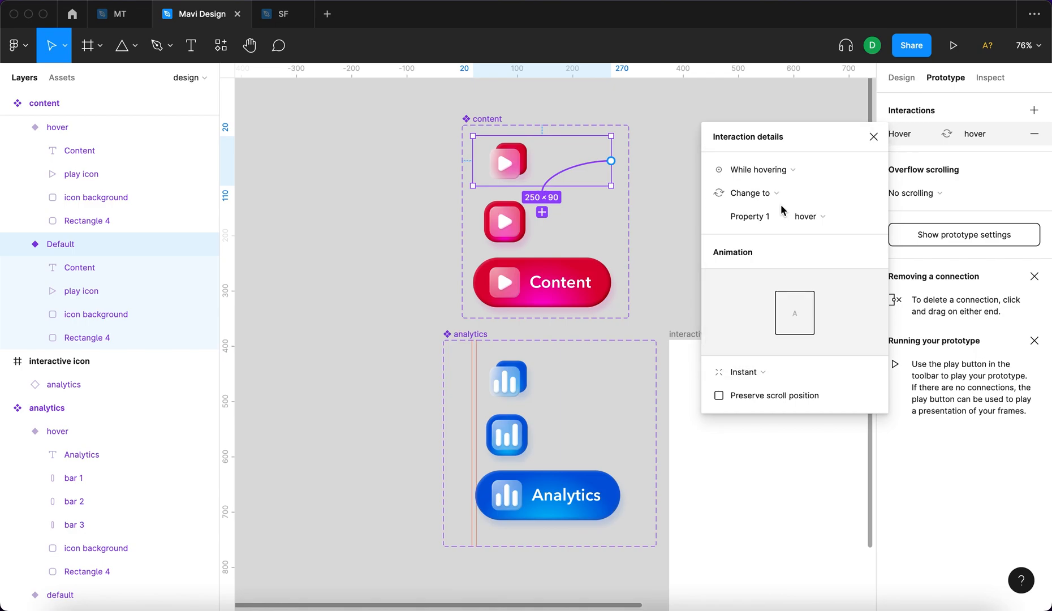
Set the content Default variant's hover interaction to Smart animate with a 200 ms duration, following the analytics default variant.
click(560, 373)
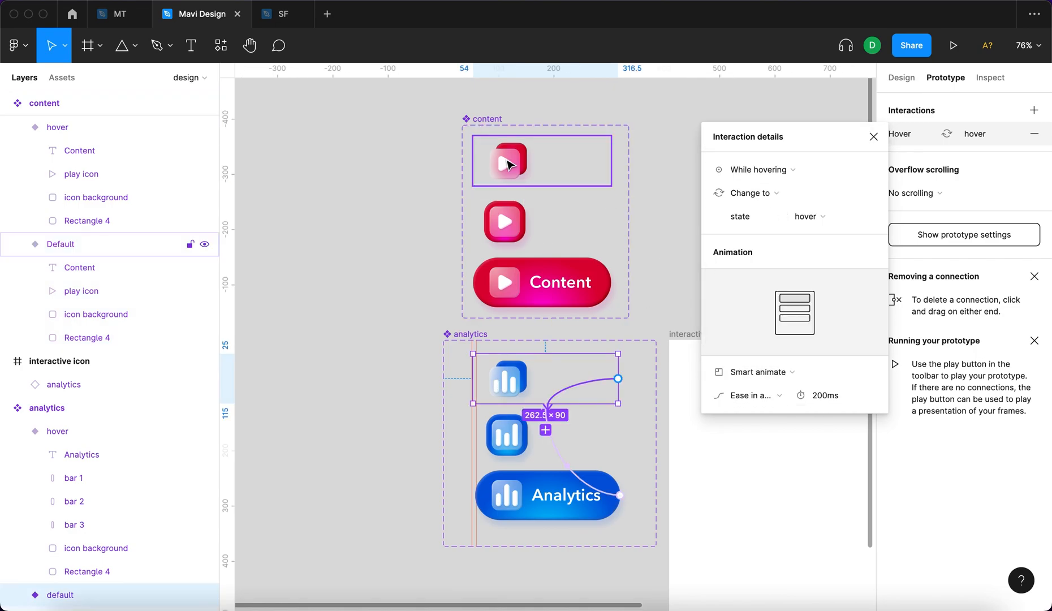
click(505, 161)
click(556, 177)
click(810, 382)
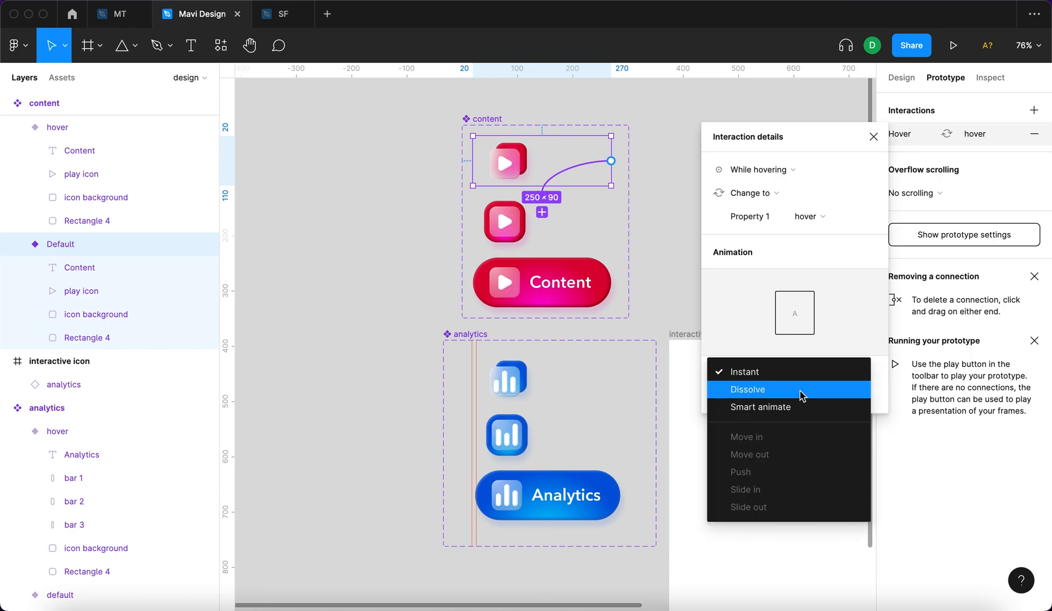
click(800, 405)
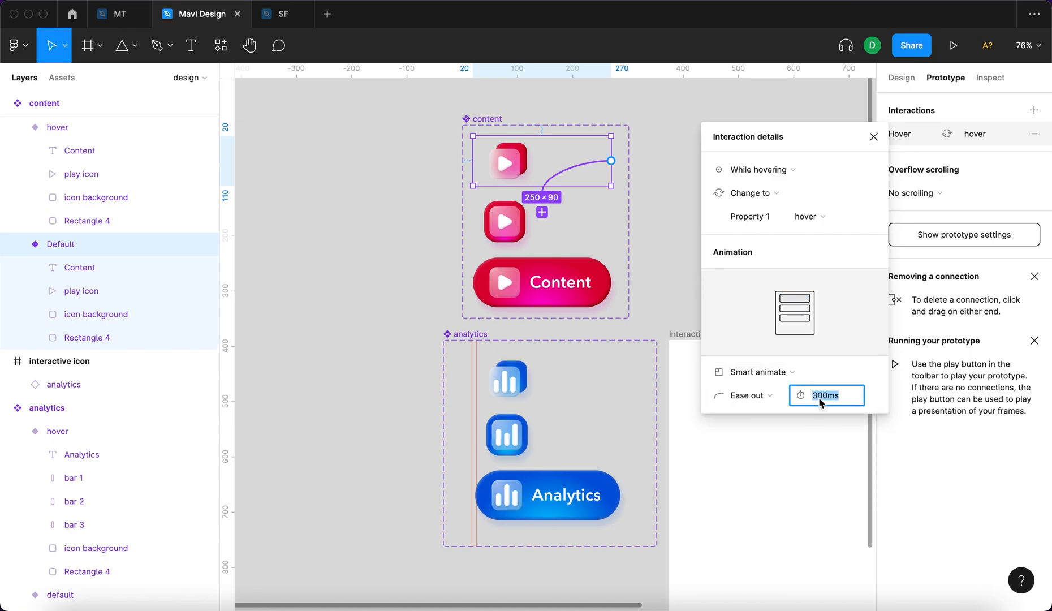
text(200)
key(Return)
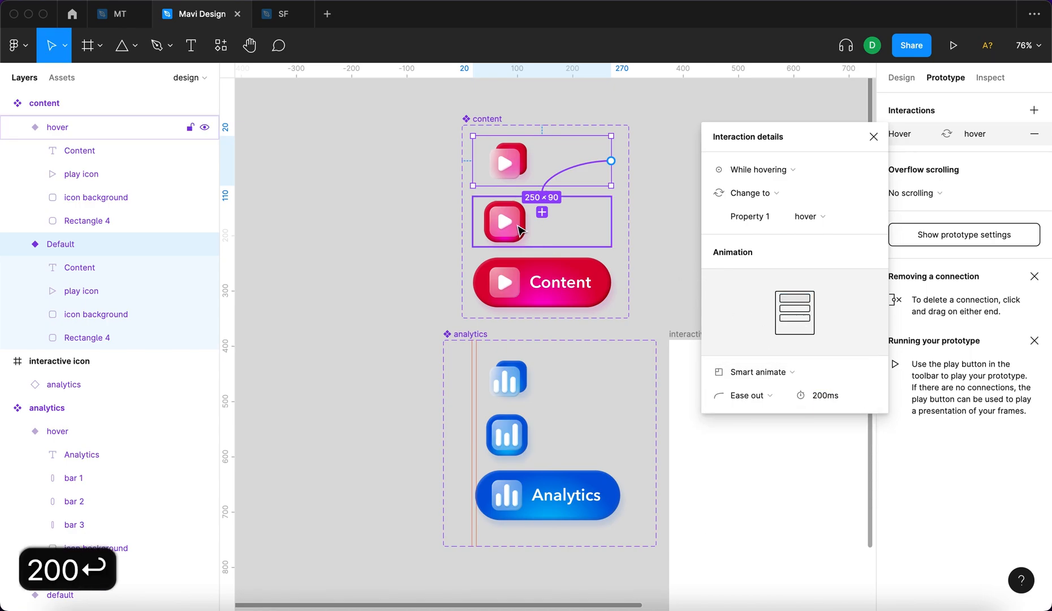
Compare the animation settings of the analytics default variant's hover interaction with the content Default variant's.
click(551, 396)
click(555, 393)
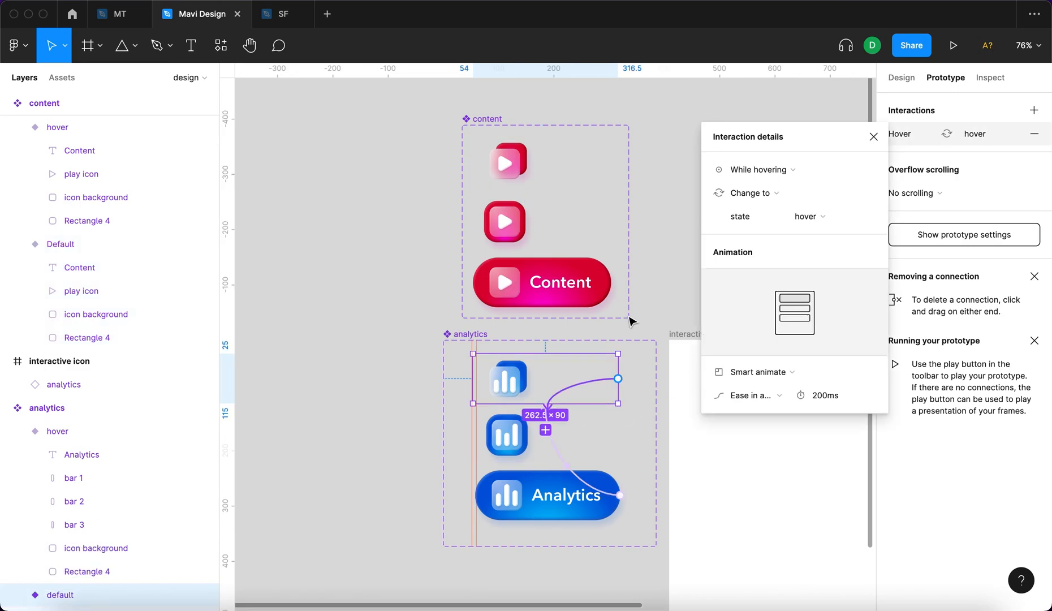
click(519, 236)
click(511, 159)
click(563, 172)
Link the content hover variant to the active variant on click and check it against the analytics hover interaction.
click(589, 226)
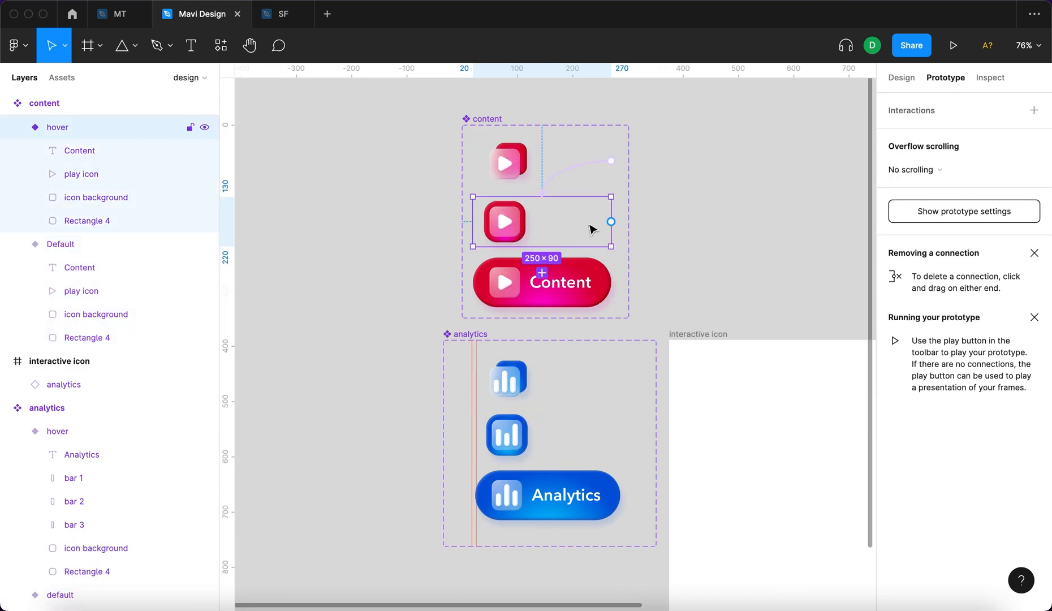
drag(611, 222, 563, 284)
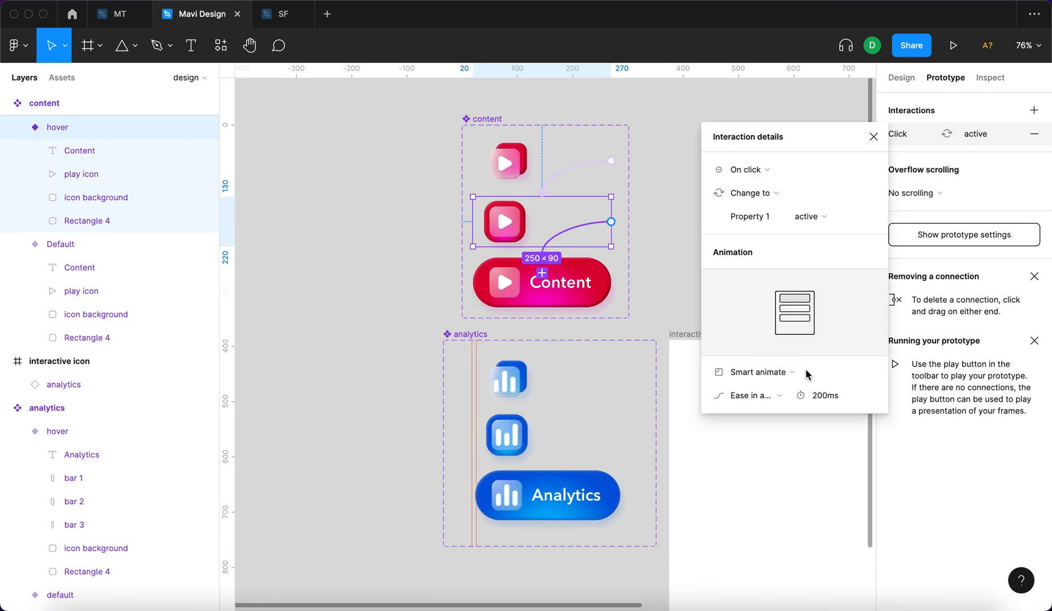
click(508, 459)
click(564, 463)
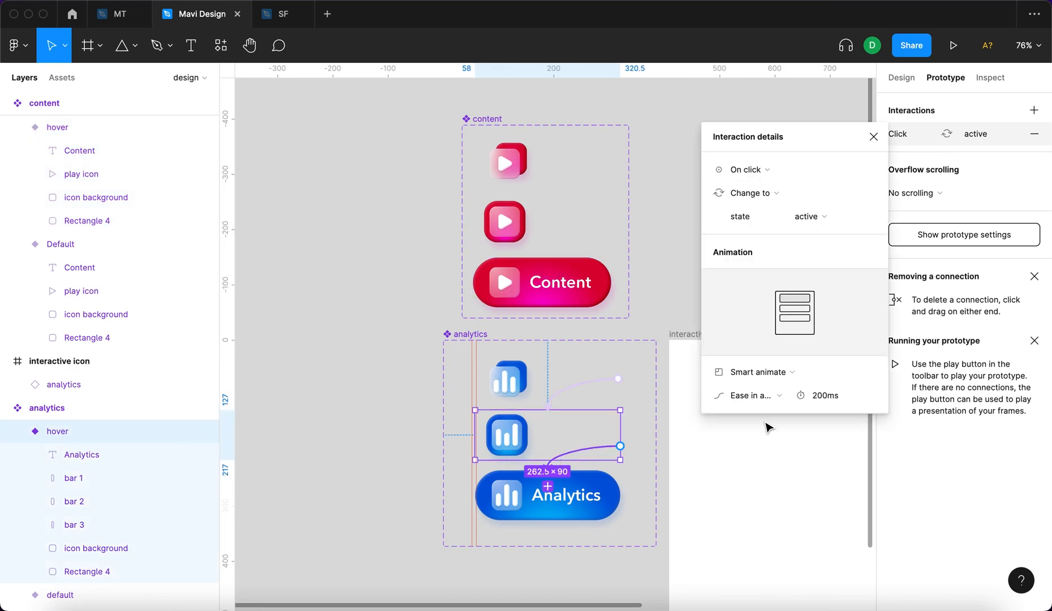
click(556, 234)
click(568, 234)
Link the content active variant back to Default with a Mouse leave interaction.
click(599, 282)
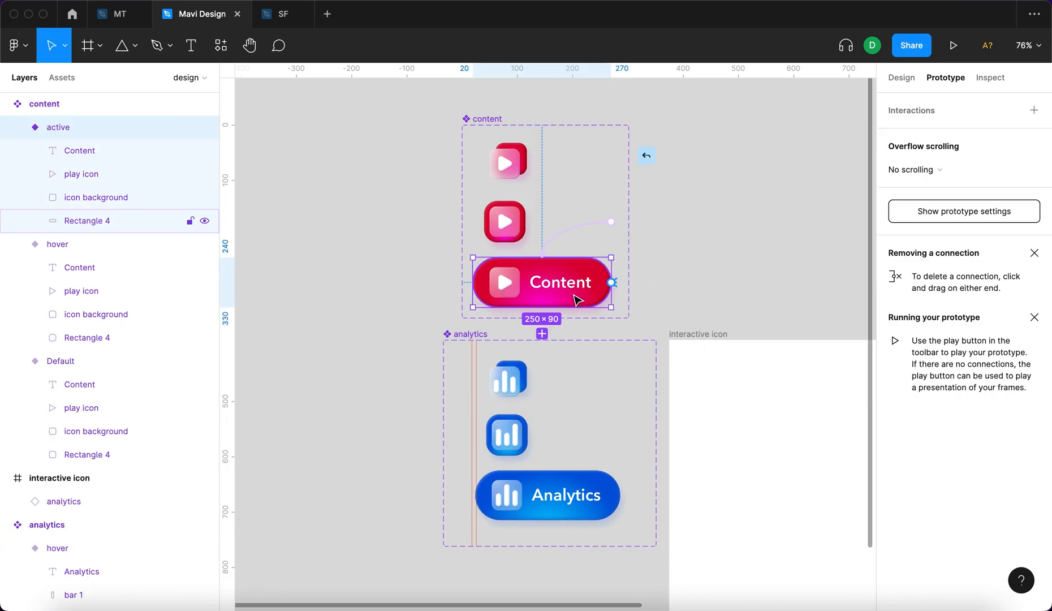
drag(611, 282, 506, 167)
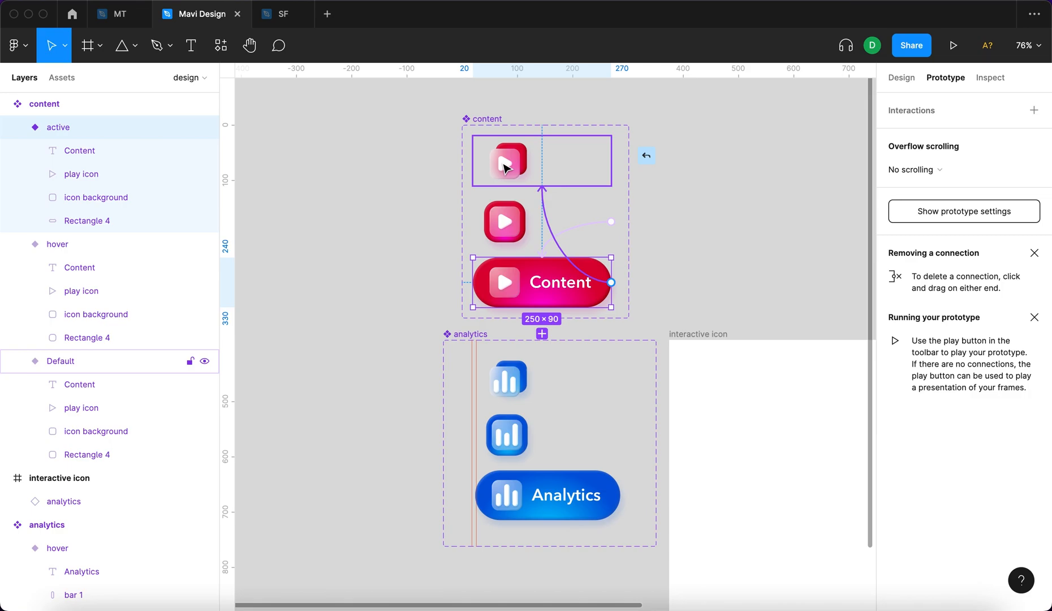
click(761, 170)
click(793, 287)
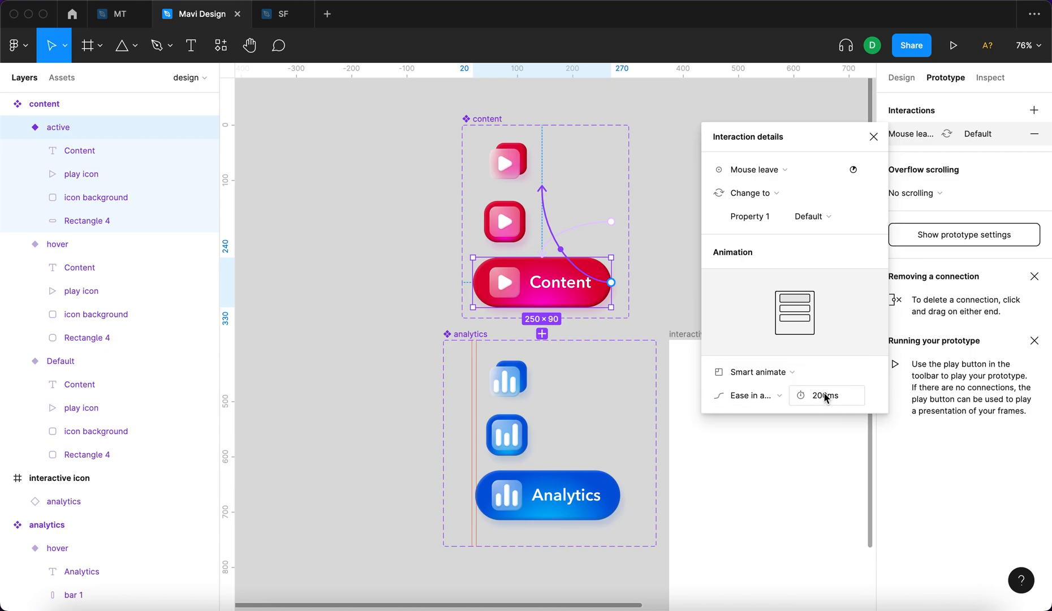
click(742, 270)
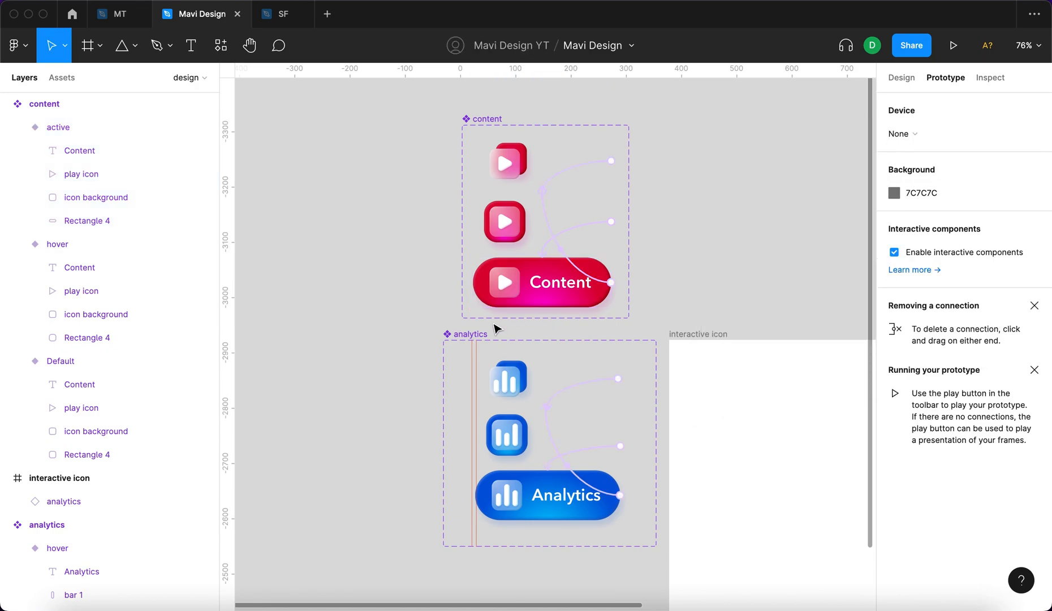
Move the content component set so its left edge lines up with the analytics set.
click(574, 464)
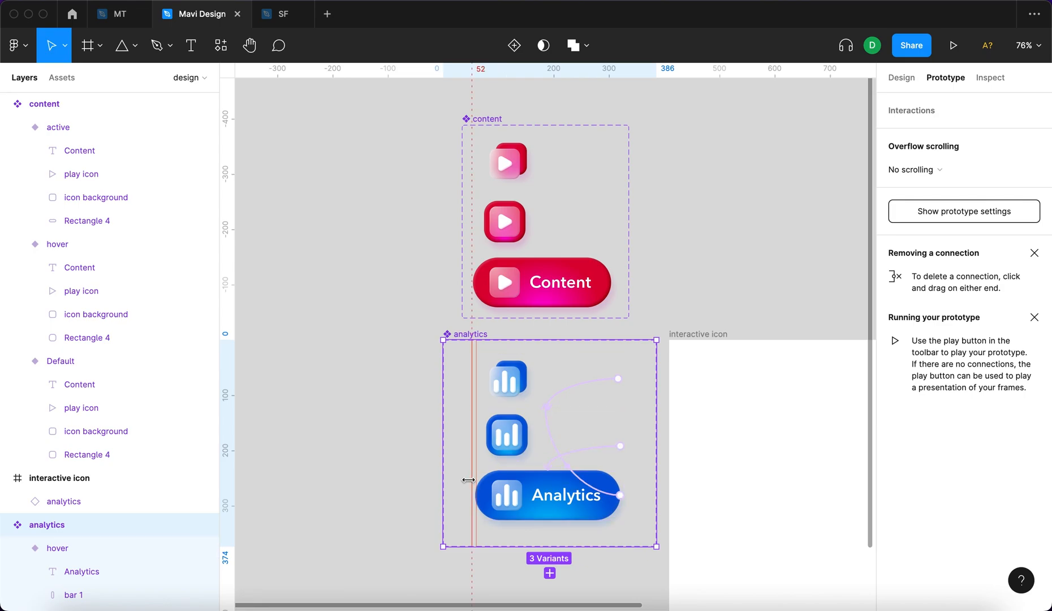
click(715, 180)
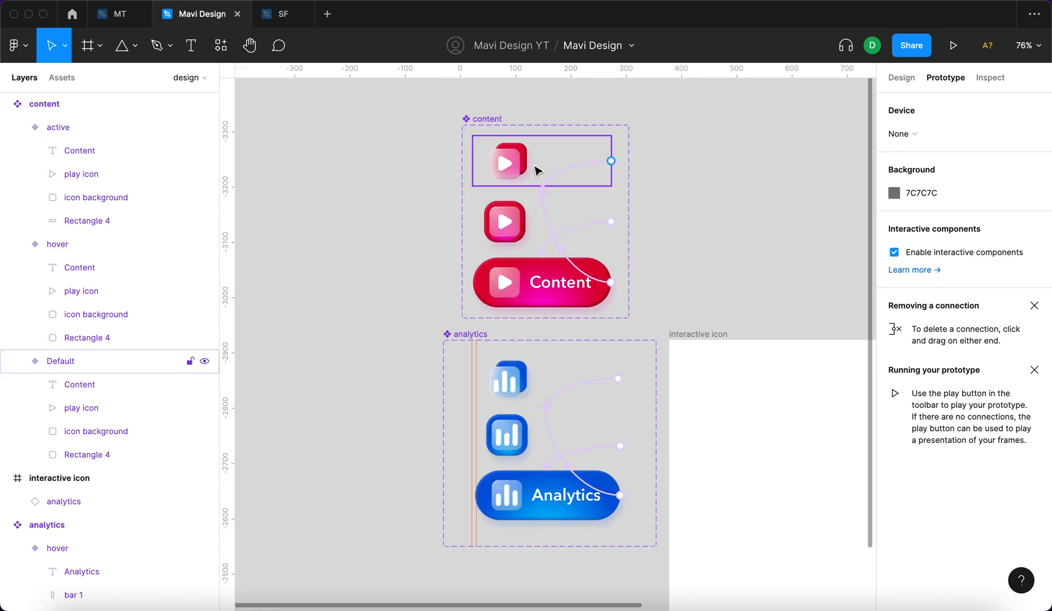
drag(477, 119, 458, 121)
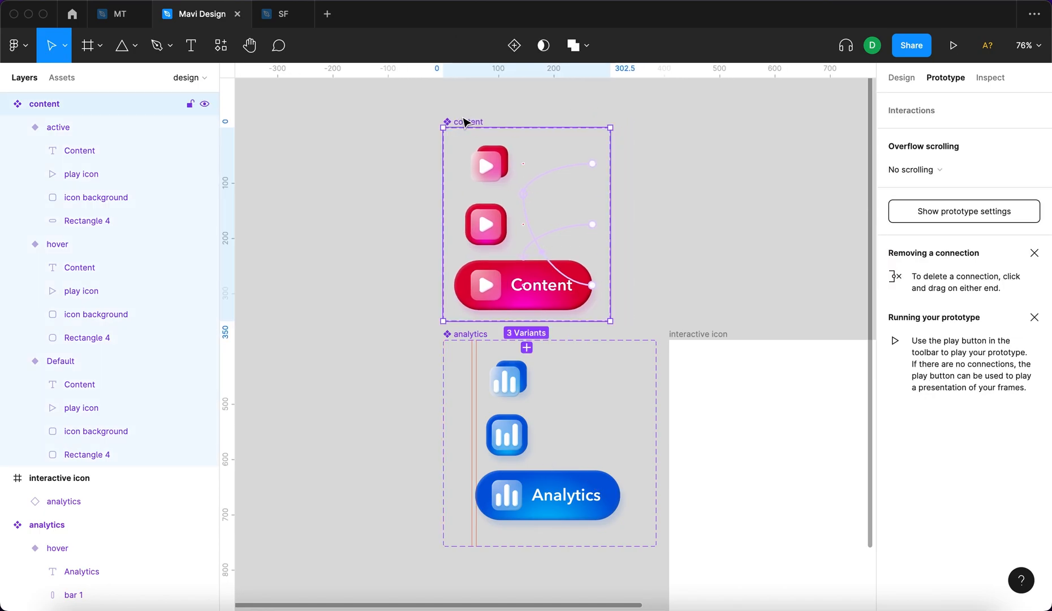
Examine the content component among the local components and its variants up close beside the analytics ones.
click(63, 79)
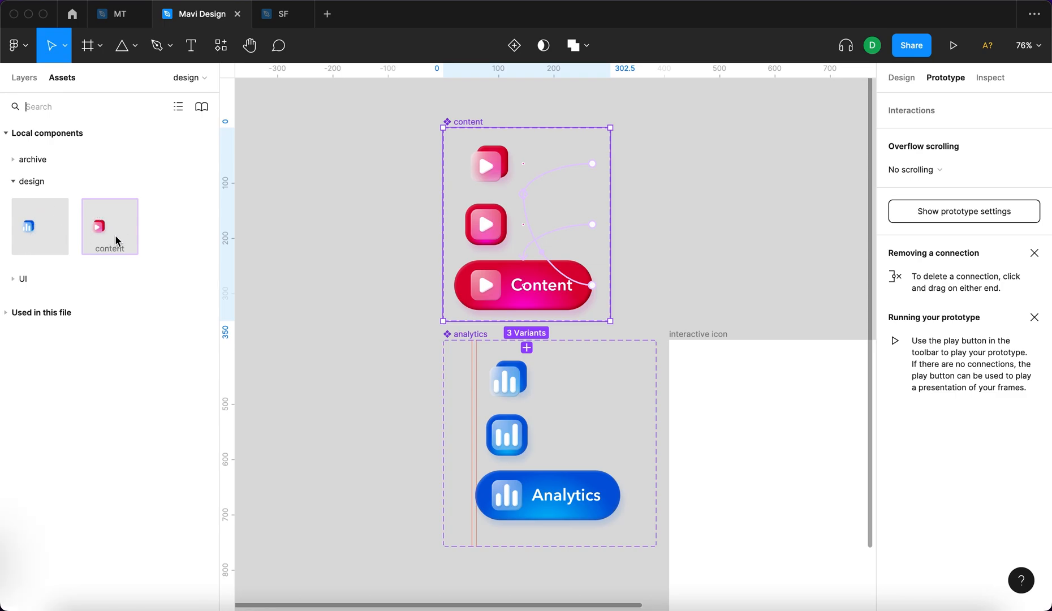
click(744, 204)
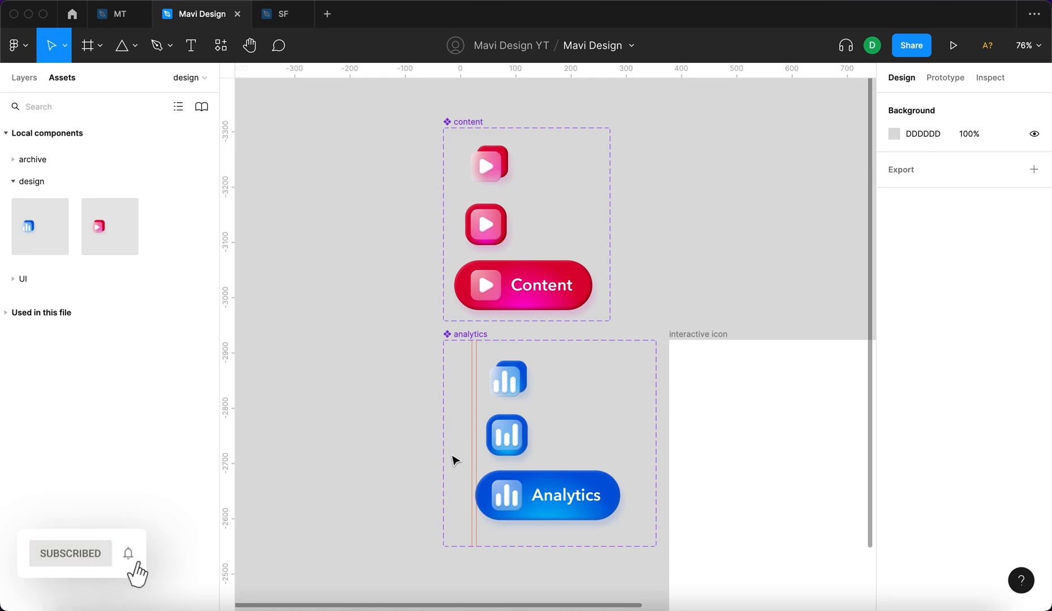
scroll(479, 450, up, 5)
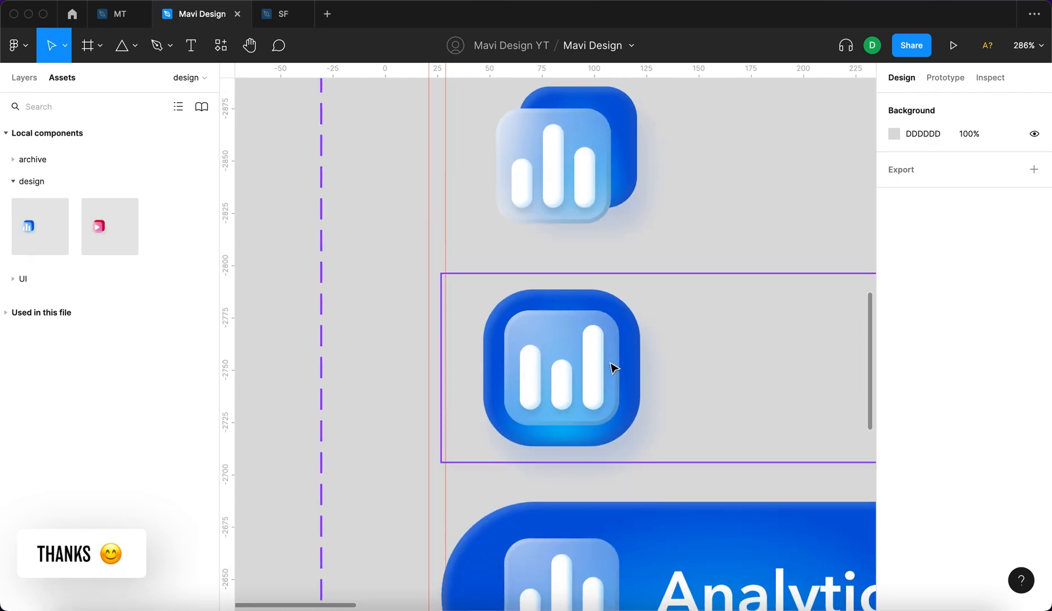
scroll(606, 369, down, 4)
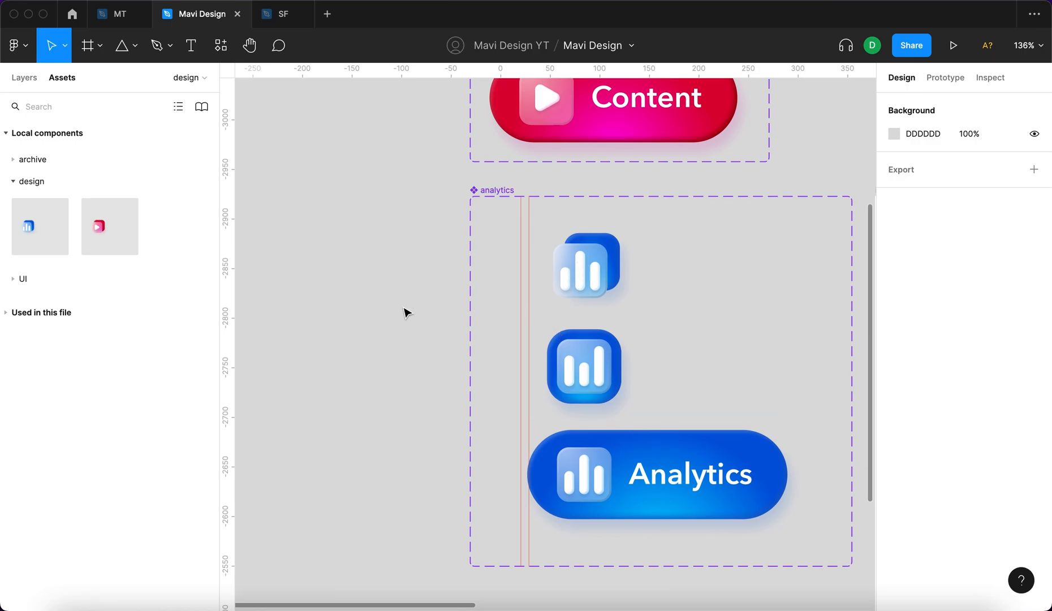
scroll(441, 314, up, 5)
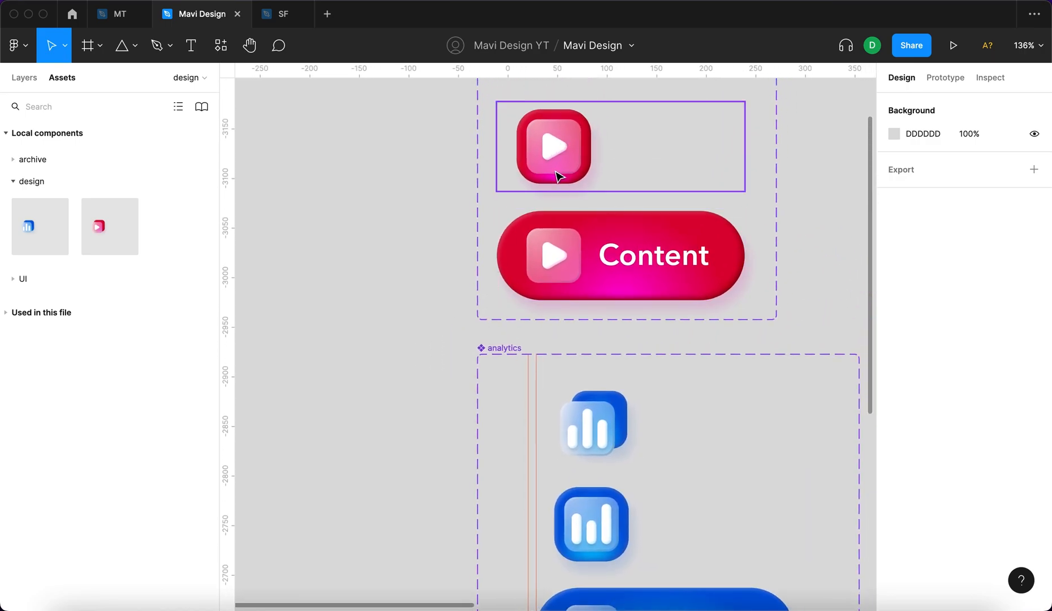
scroll(559, 177, up, 3)
scroll(424, 280, up, 2)
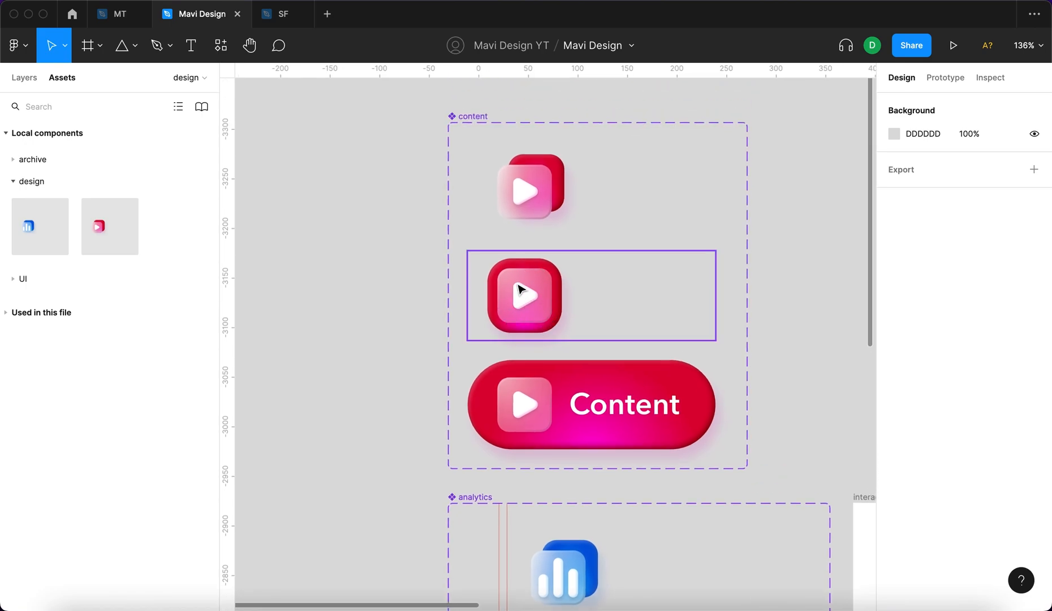
scroll(530, 294, up, 10)
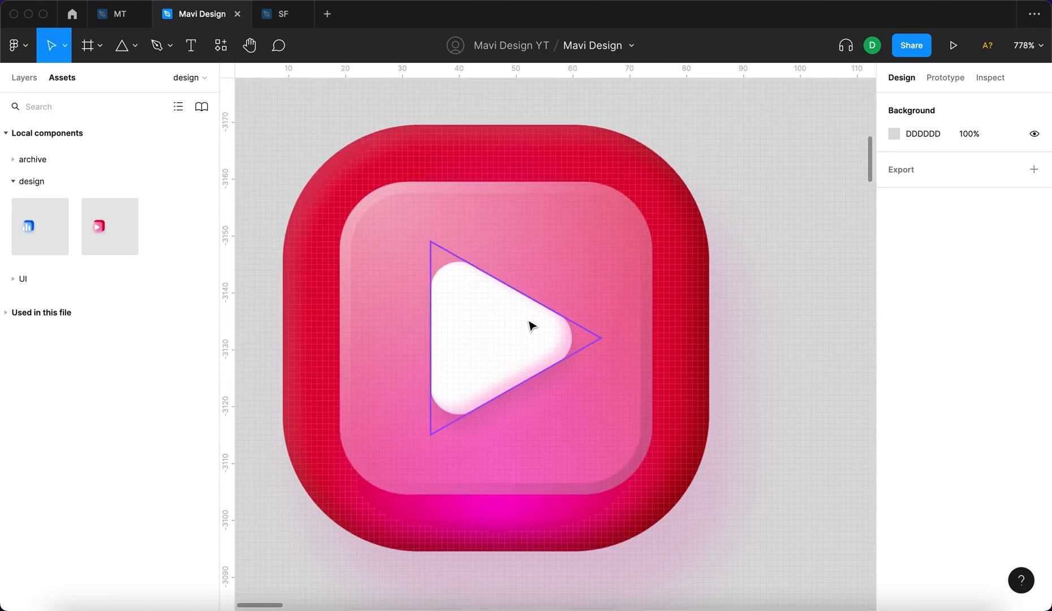
Try shifting the play icon in the content hover variant up to Y 24.
super+click(530, 321)
scroll(544, 309, down, 5)
key(shift+Up)
key(shift+Down)
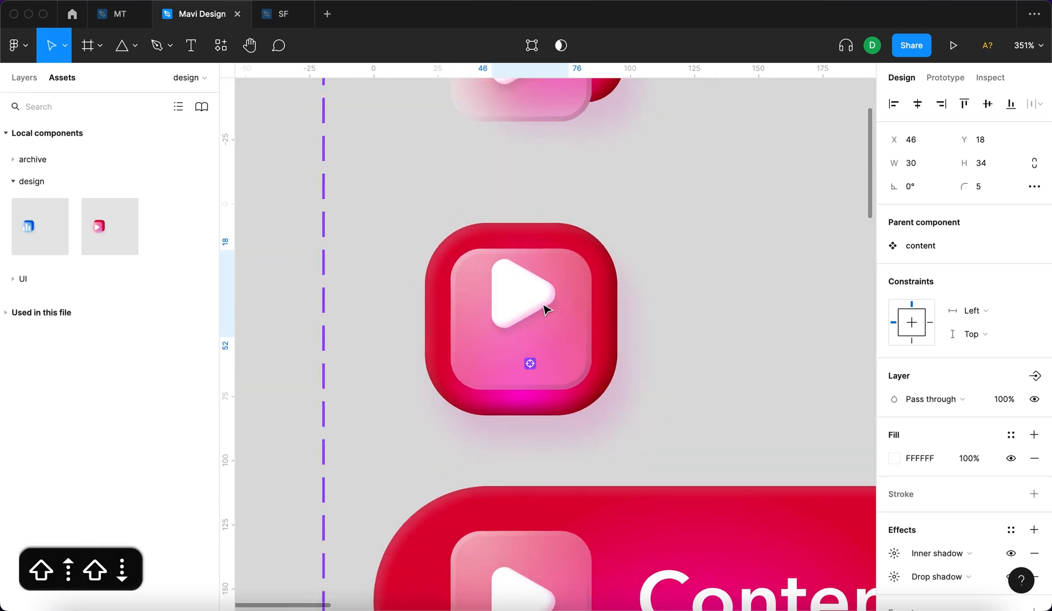
key(Up)
key(Up)
key(Up)
key(Up)
key(Up)
key(Down)
key(Down)
key(Up)
click(406, 324)
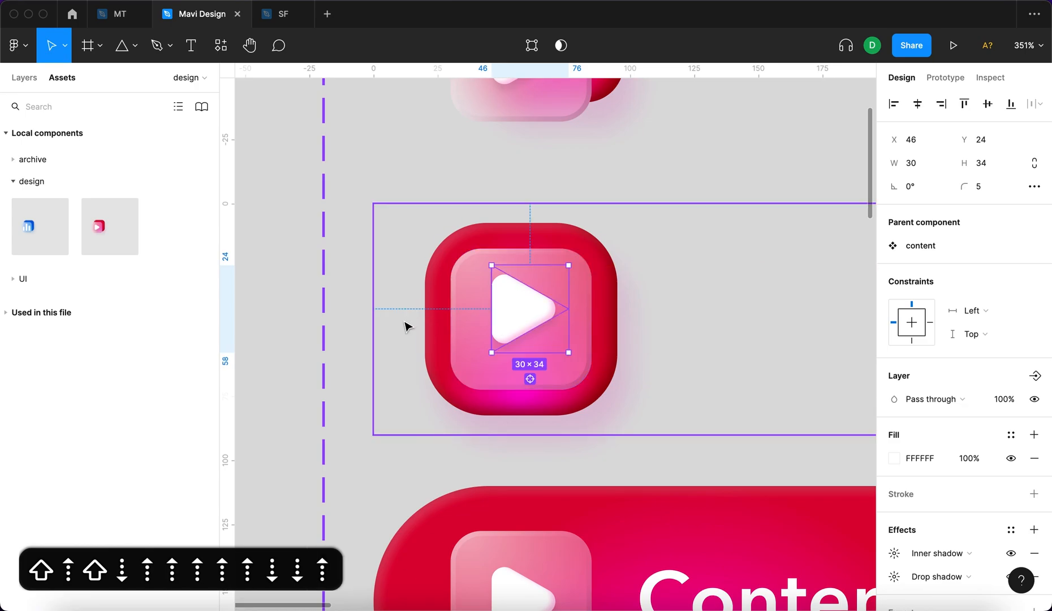
Undo the vertical nudges of the play icon in the content hover variant.
scroll(439, 313, down, 4)
key(super+z)
key(super+z)
key(super+z)
key(super+z)
key(super+z)
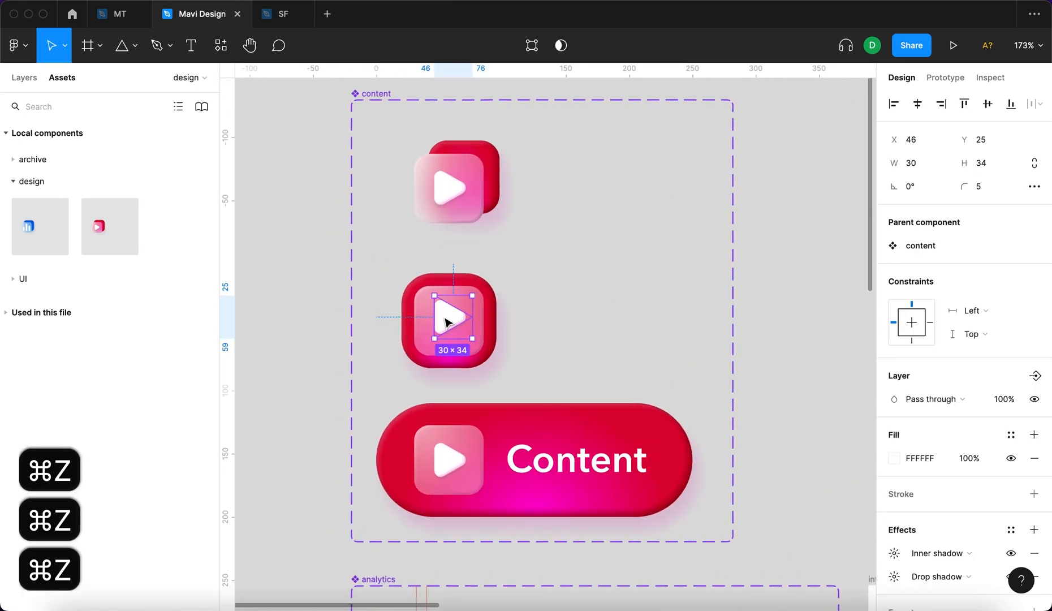
key(super+z)
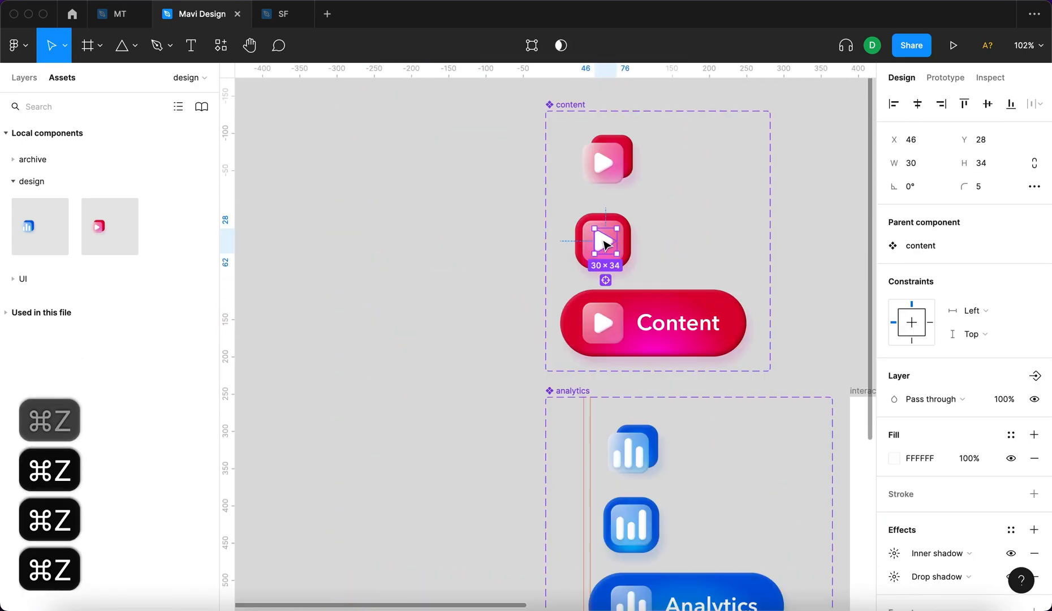
Enlarge the play icon slightly inside the content component's hover variant.
scroll(603, 240, up, 5)
scroll(604, 239, right, 1)
scroll(603, 245, right, 2)
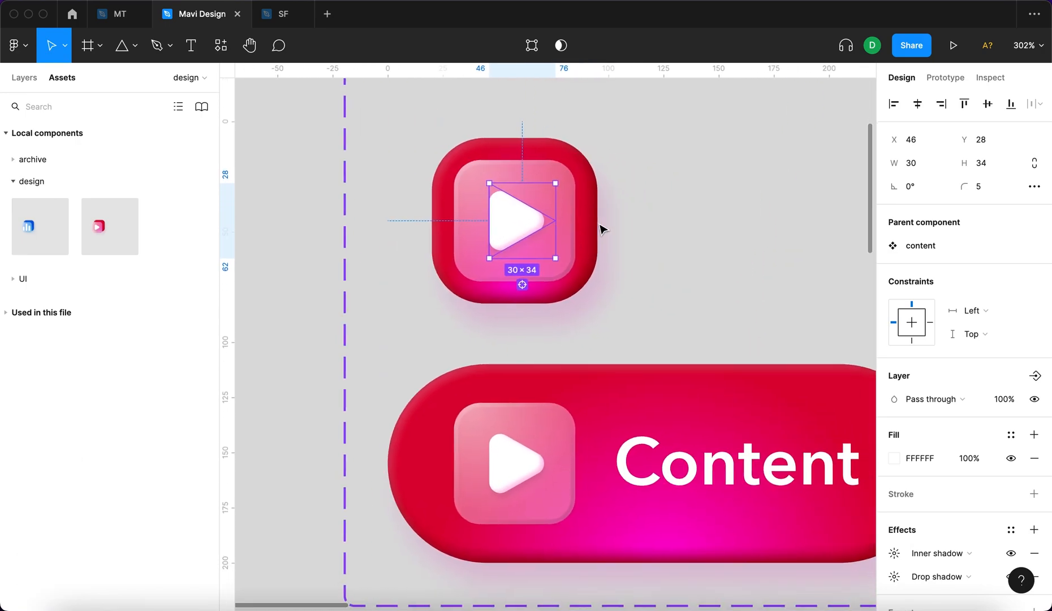
scroll(551, 226, up, 3)
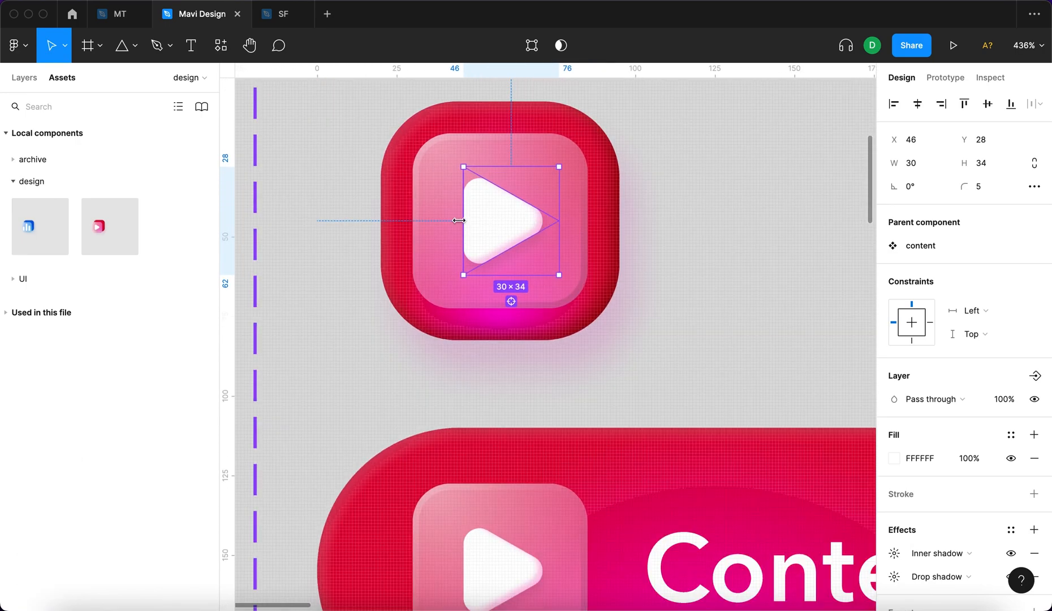
drag(458, 221, 452, 220)
scroll(453, 220, down, 10)
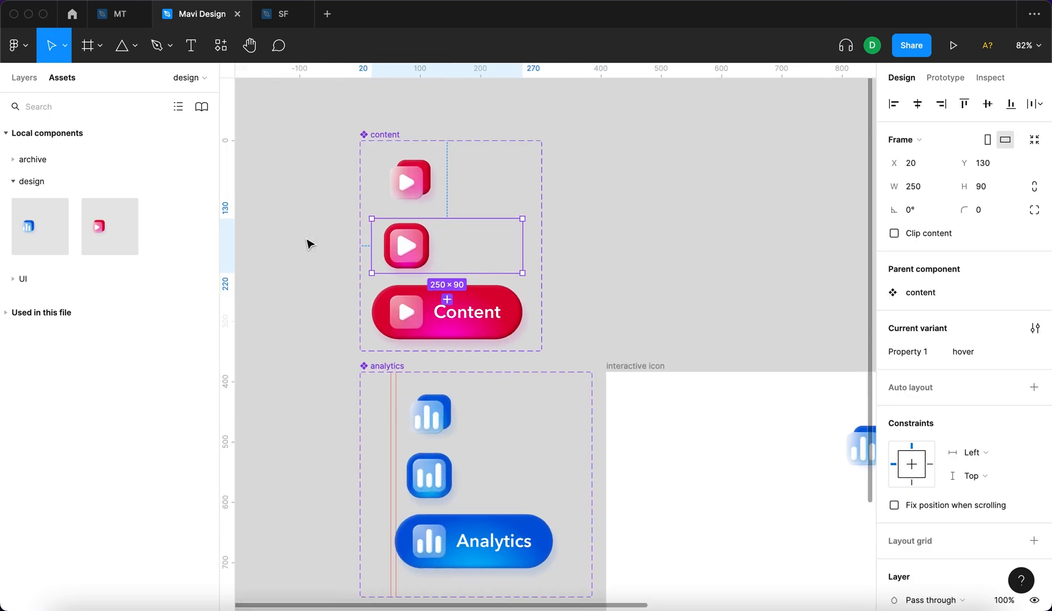
click(306, 241)
Place an instance of the content component directly above the analytics icon in the interactive icon frame, with their left edges aligned.
scroll(305, 241, up, 5)
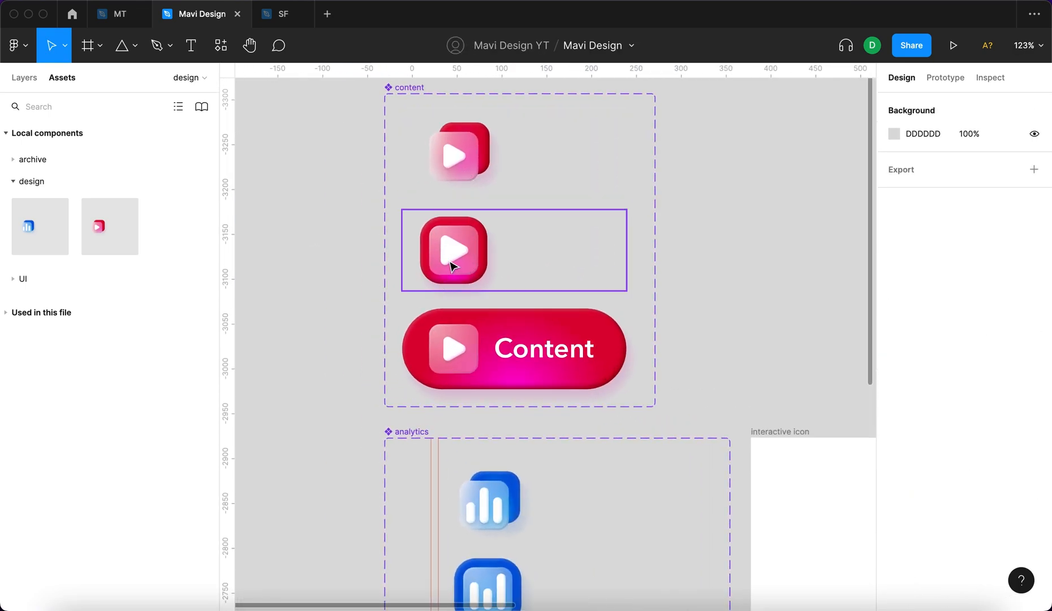
scroll(451, 261, up, 5)
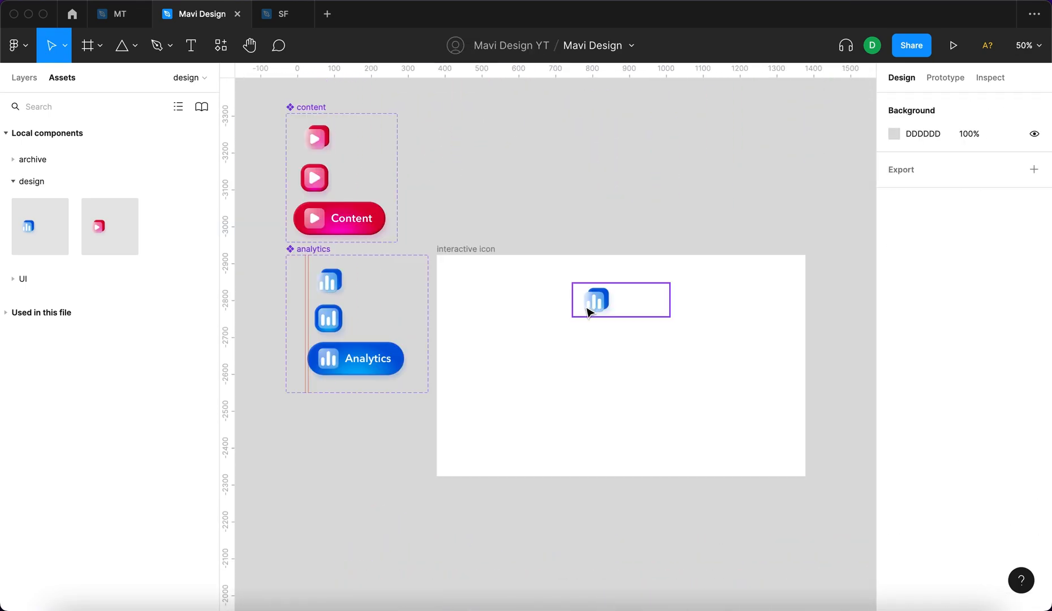
click(600, 307)
drag(600, 337, 584, 376)
drag(90, 228, 593, 340)
scroll(599, 350, up, 5)
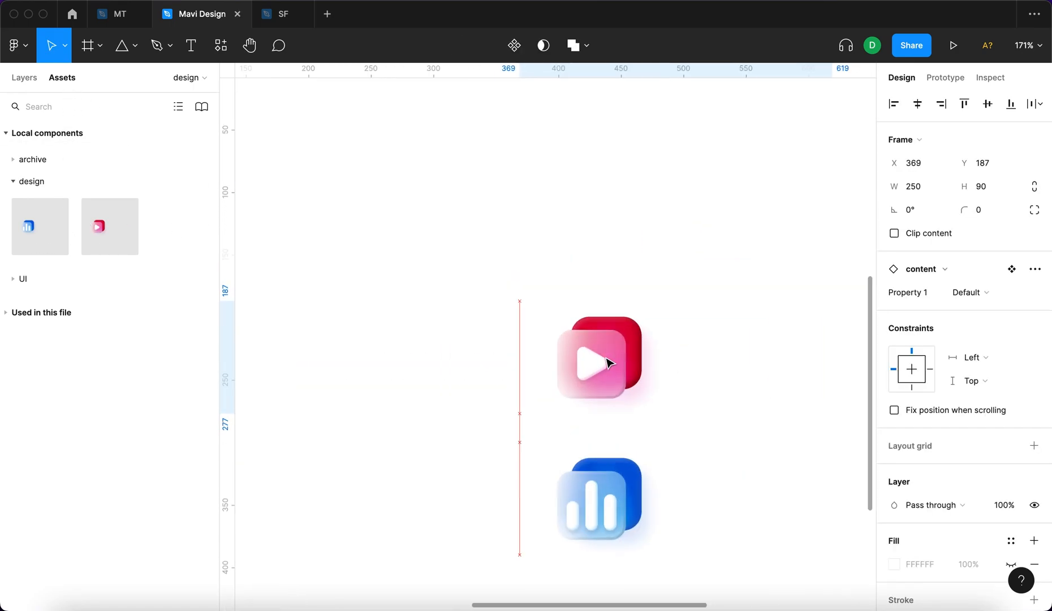
Check the alignment and spacing of the content and analytics instances within the interactive icon frame.
scroll(603, 207, down, 3)
click(604, 207)
drag(352, 168, 585, 443)
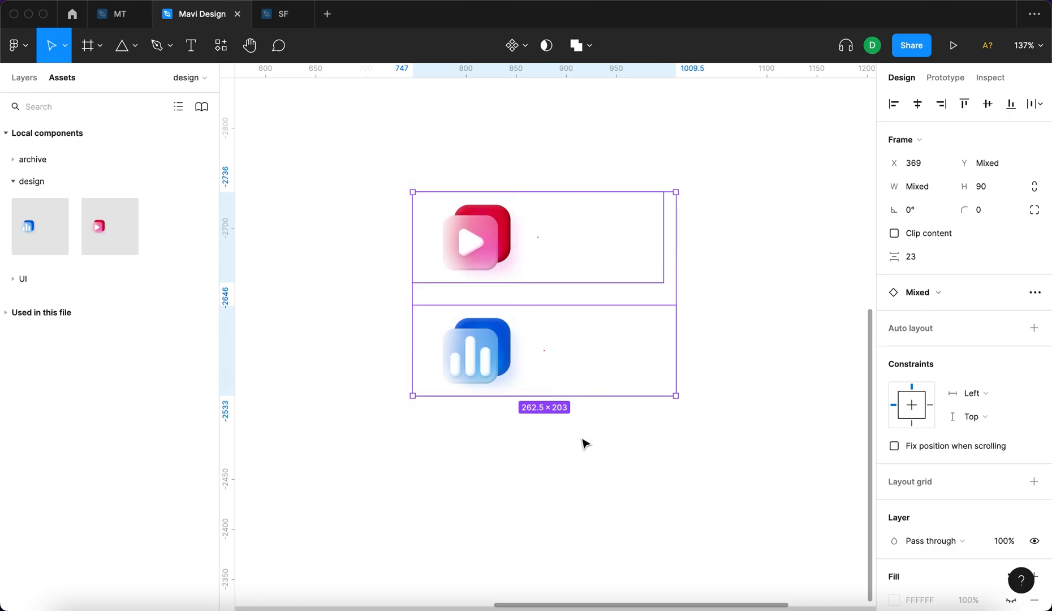
scroll(585, 442, down, 3)
click(636, 431)
scroll(630, 348, up, 3)
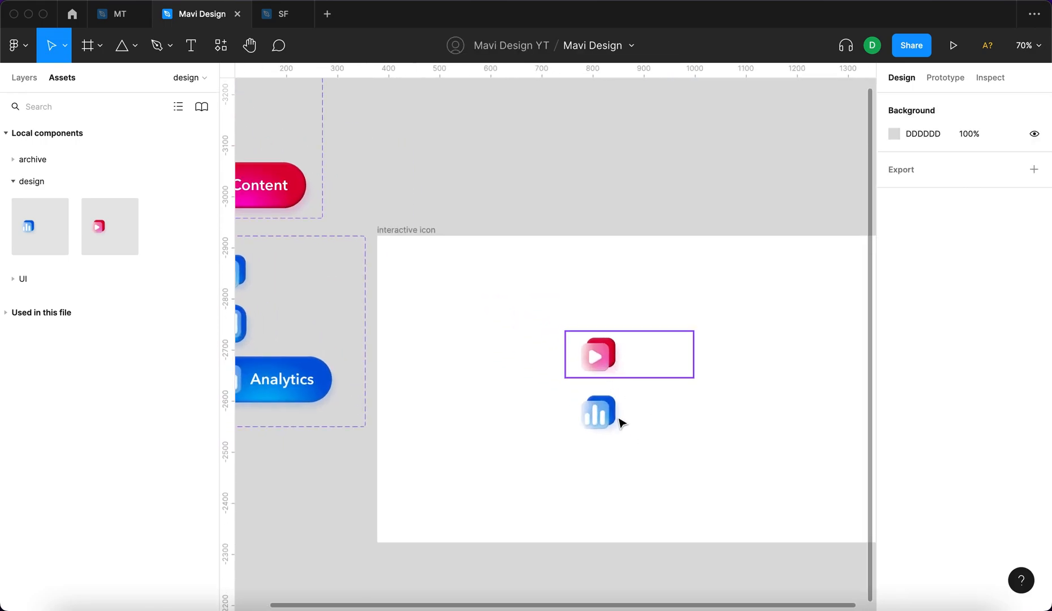
scroll(622, 409, up, 4)
scroll(397, 330, down, 4)
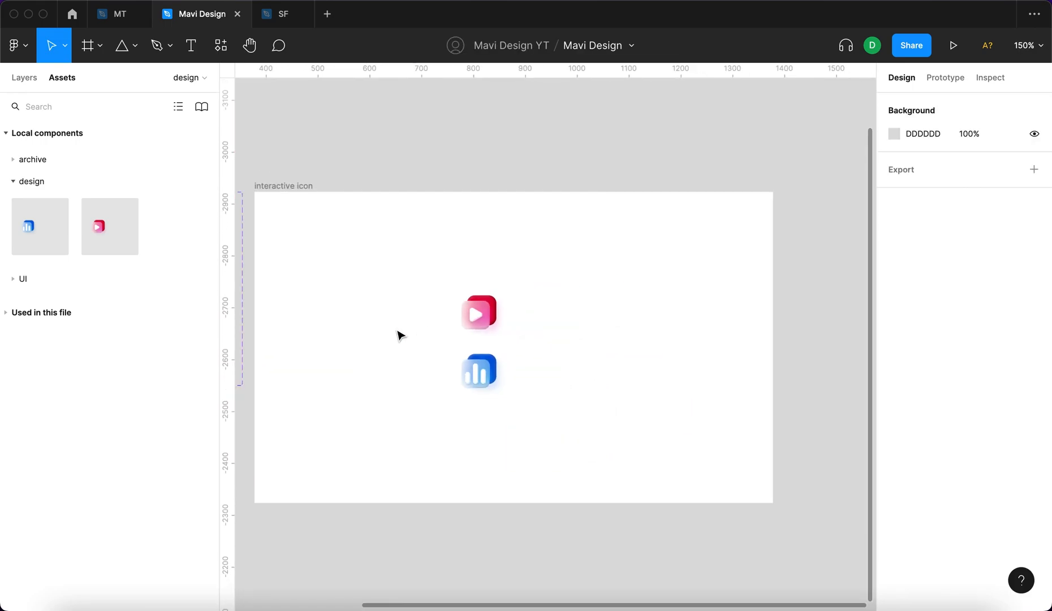
Move the content component set to the left of the analytics set, with their top edges aligned.
scroll(397, 330, down, 2)
scroll(397, 330, left, 6)
drag(520, 81, 381, 246)
click(629, 166)
scroll(628, 168, right, 4)
Present the interactive icon frame as a prototype and test the hover and expand interactions of the content and analytics icons.
click(470, 208)
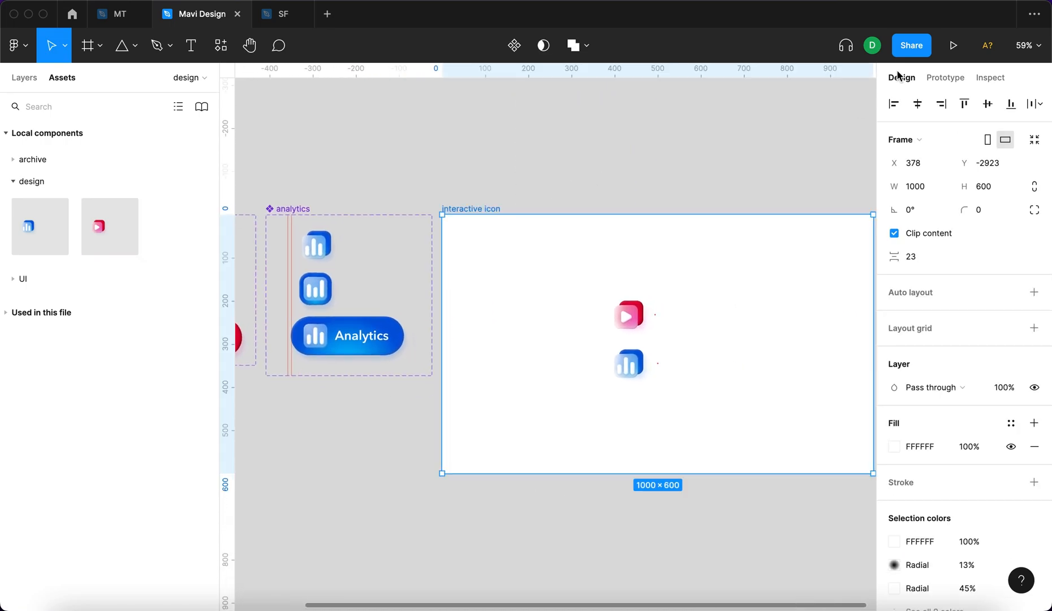
click(954, 45)
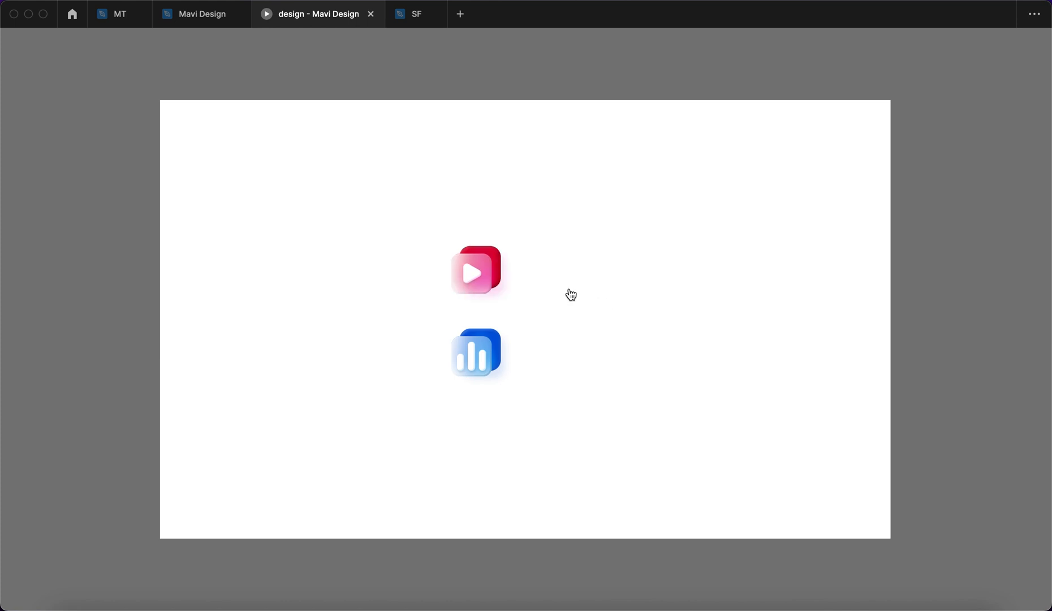
click(554, 292)
click(522, 357)
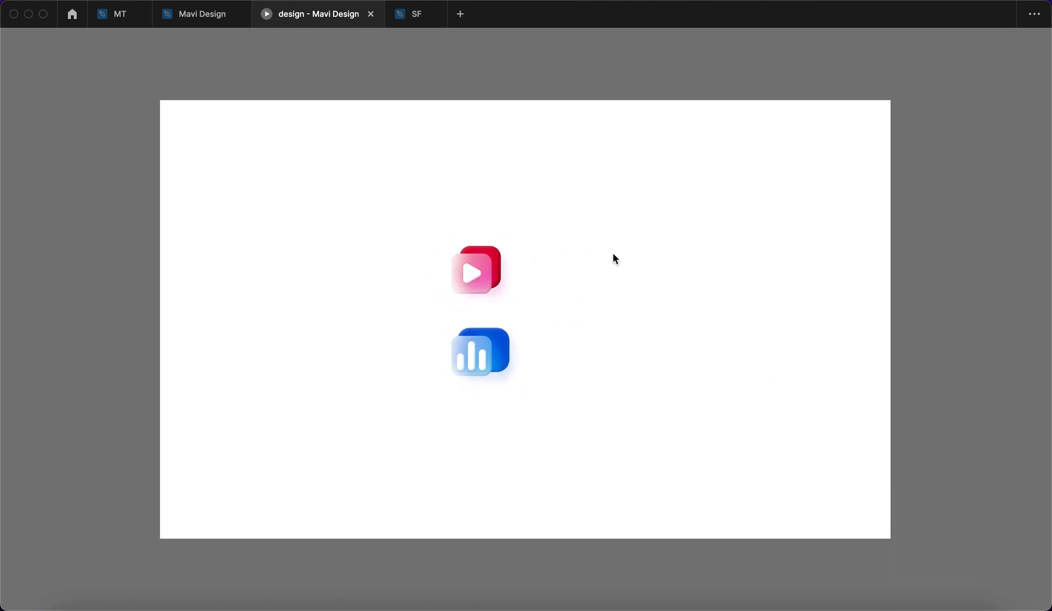
click(561, 271)
click(564, 361)
click(556, 286)
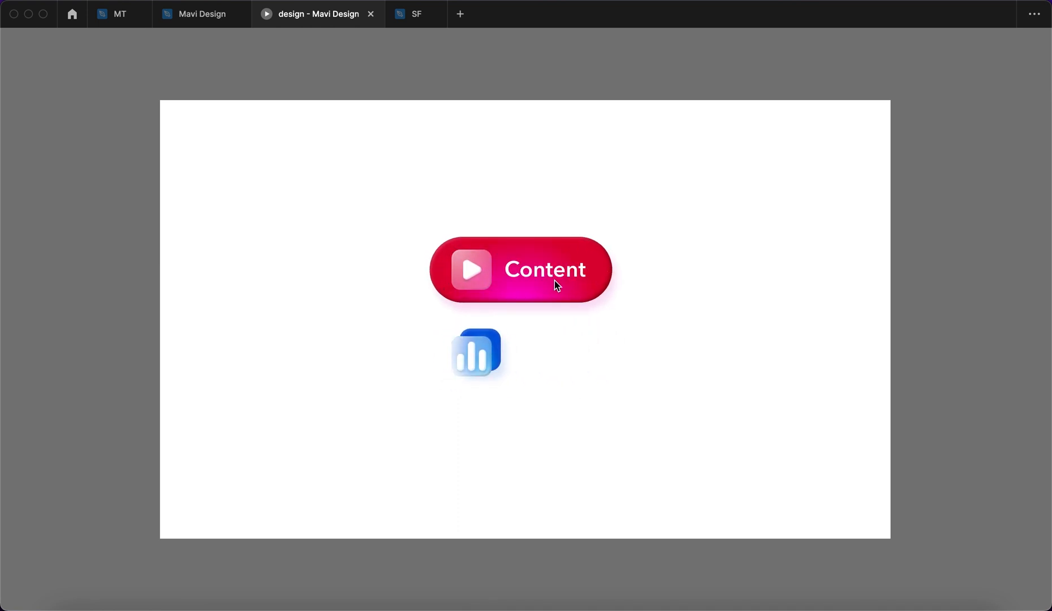
mouse_move(516, 282)
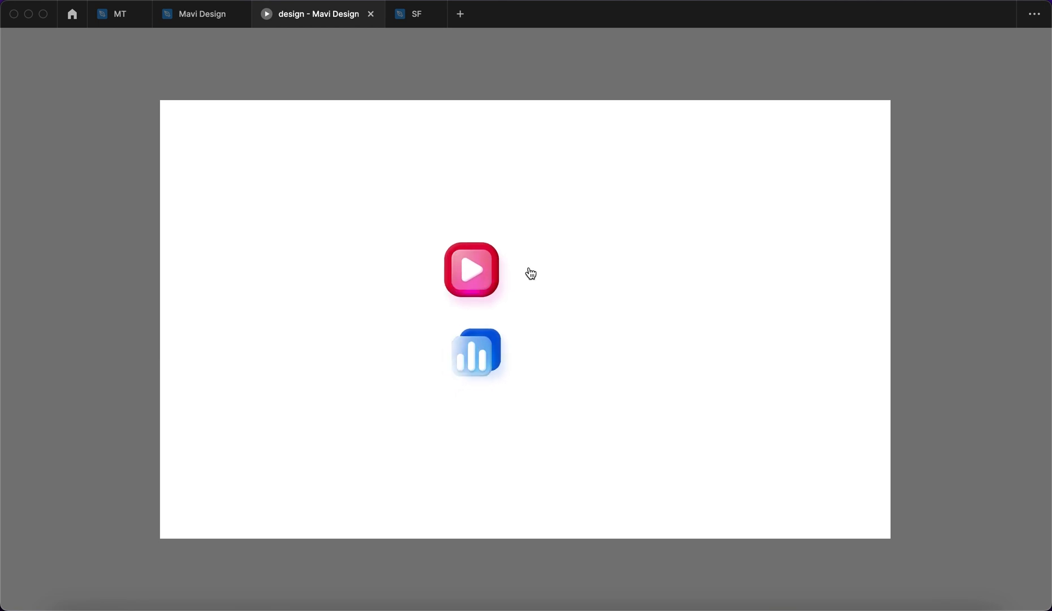
click(487, 265)
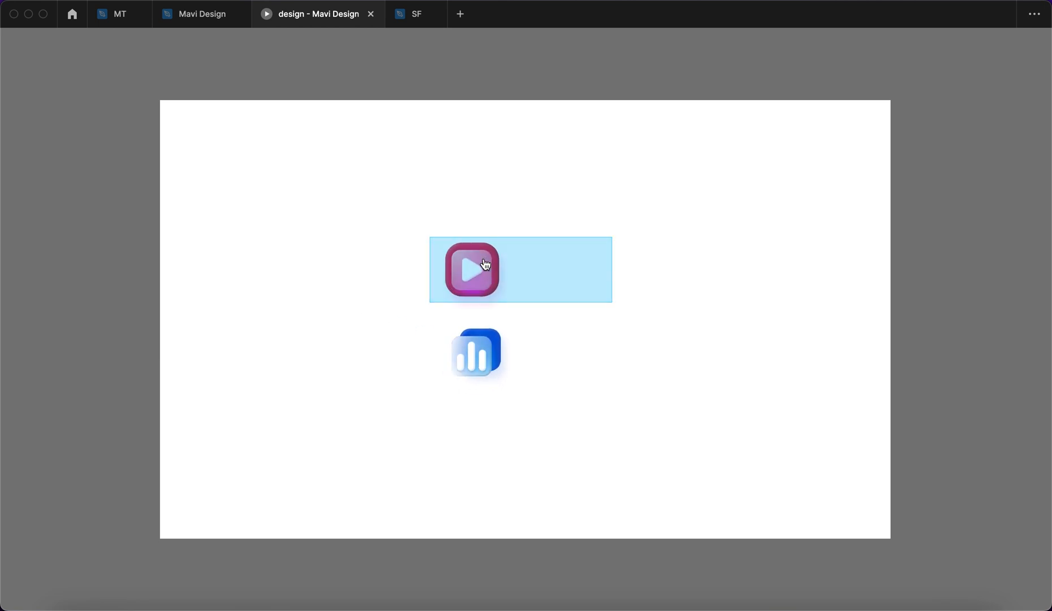